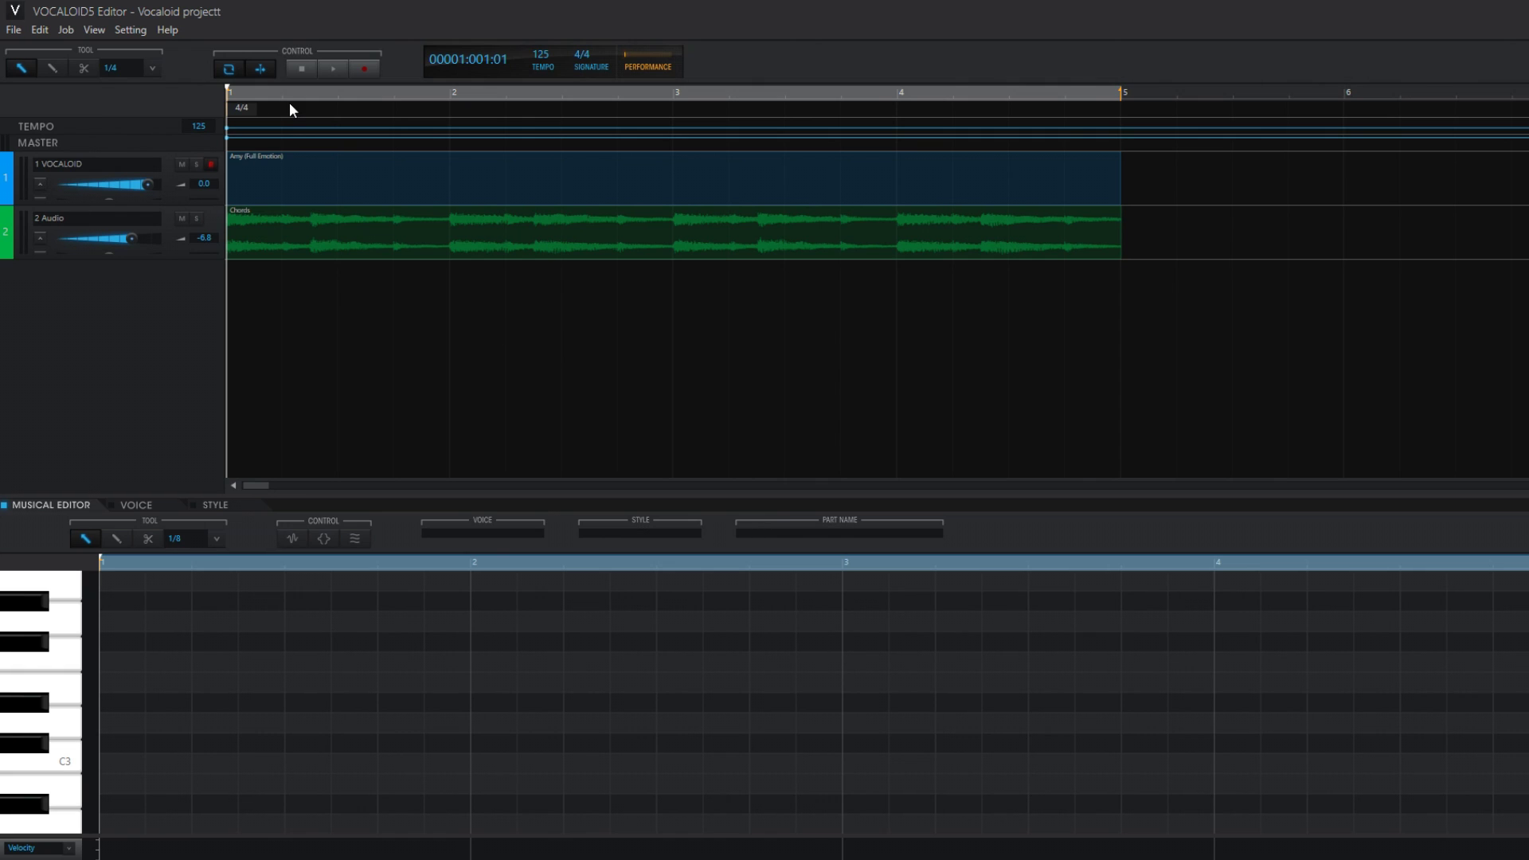
Play the chord backing, stop back at bar 1, and enlarge the note editing area.
{"action": "left_click", "coordinate": [326, 72]}
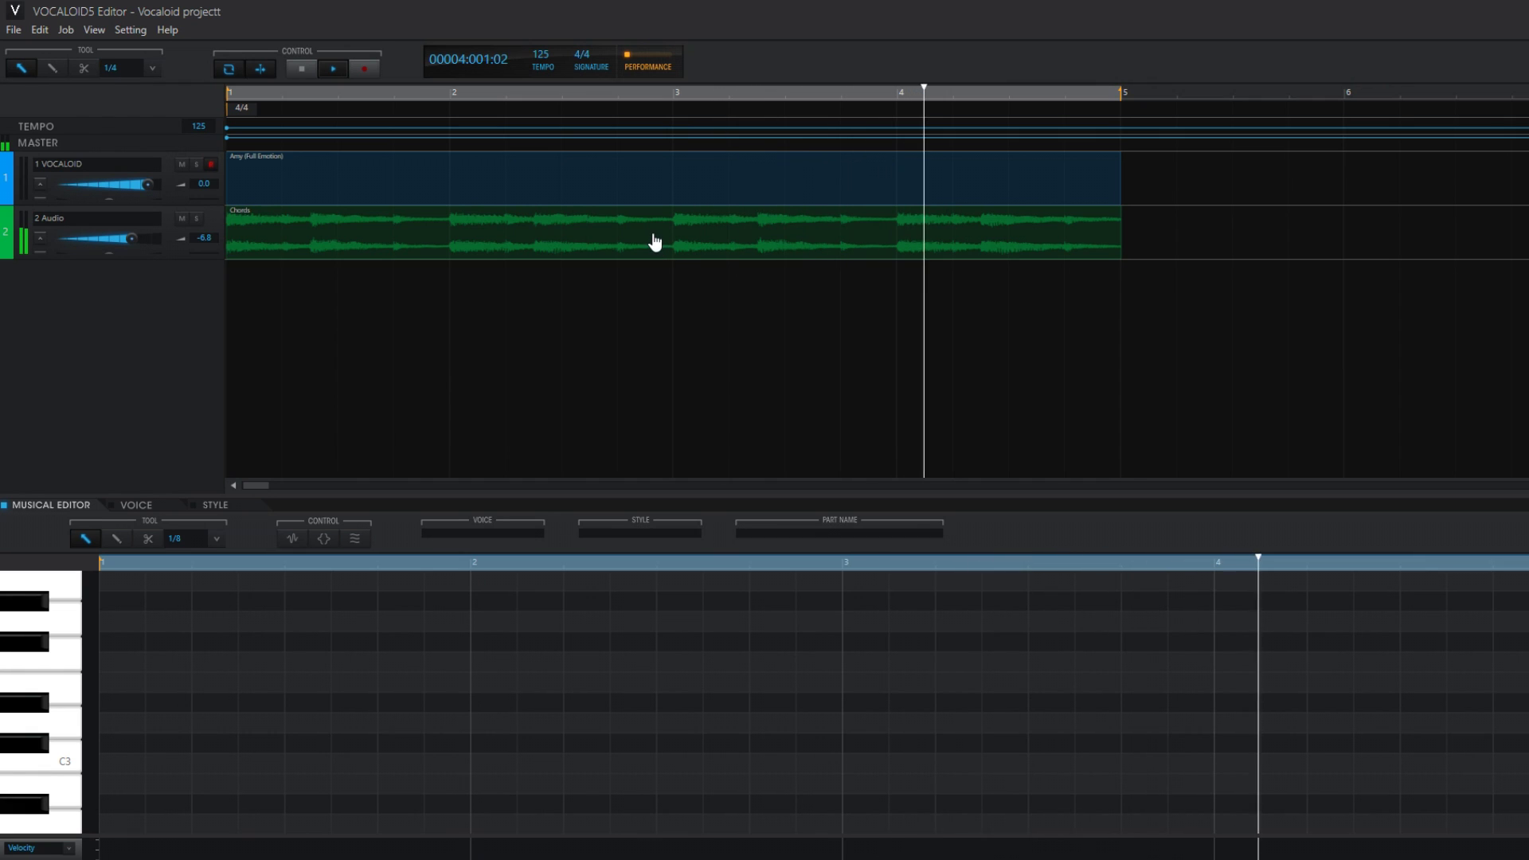
{"action": "left_click", "coordinate": [303, 69]}
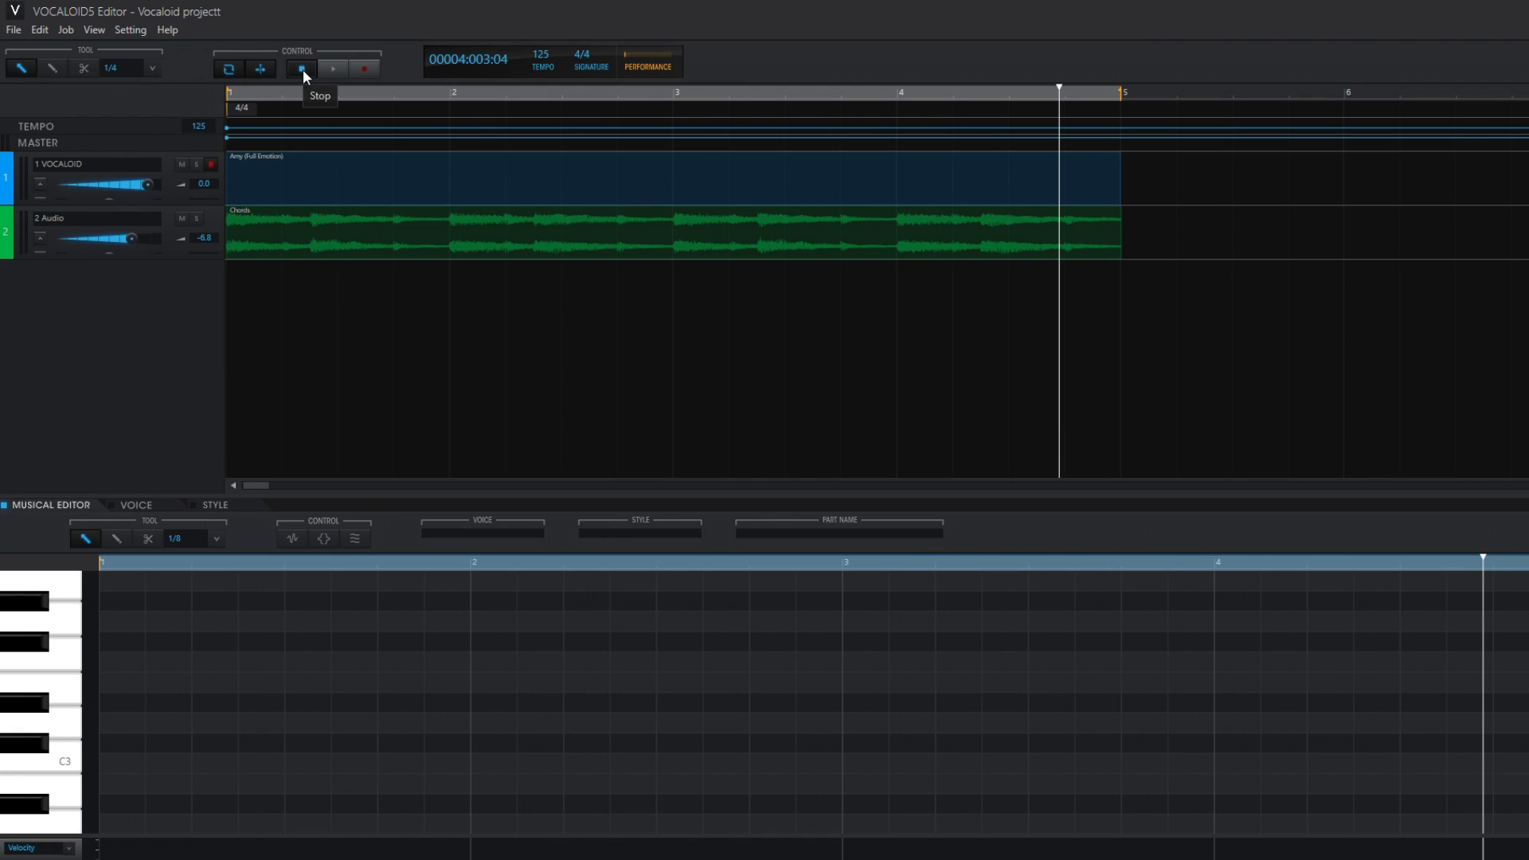
{"action": "left_click", "coordinate": [302, 70]}
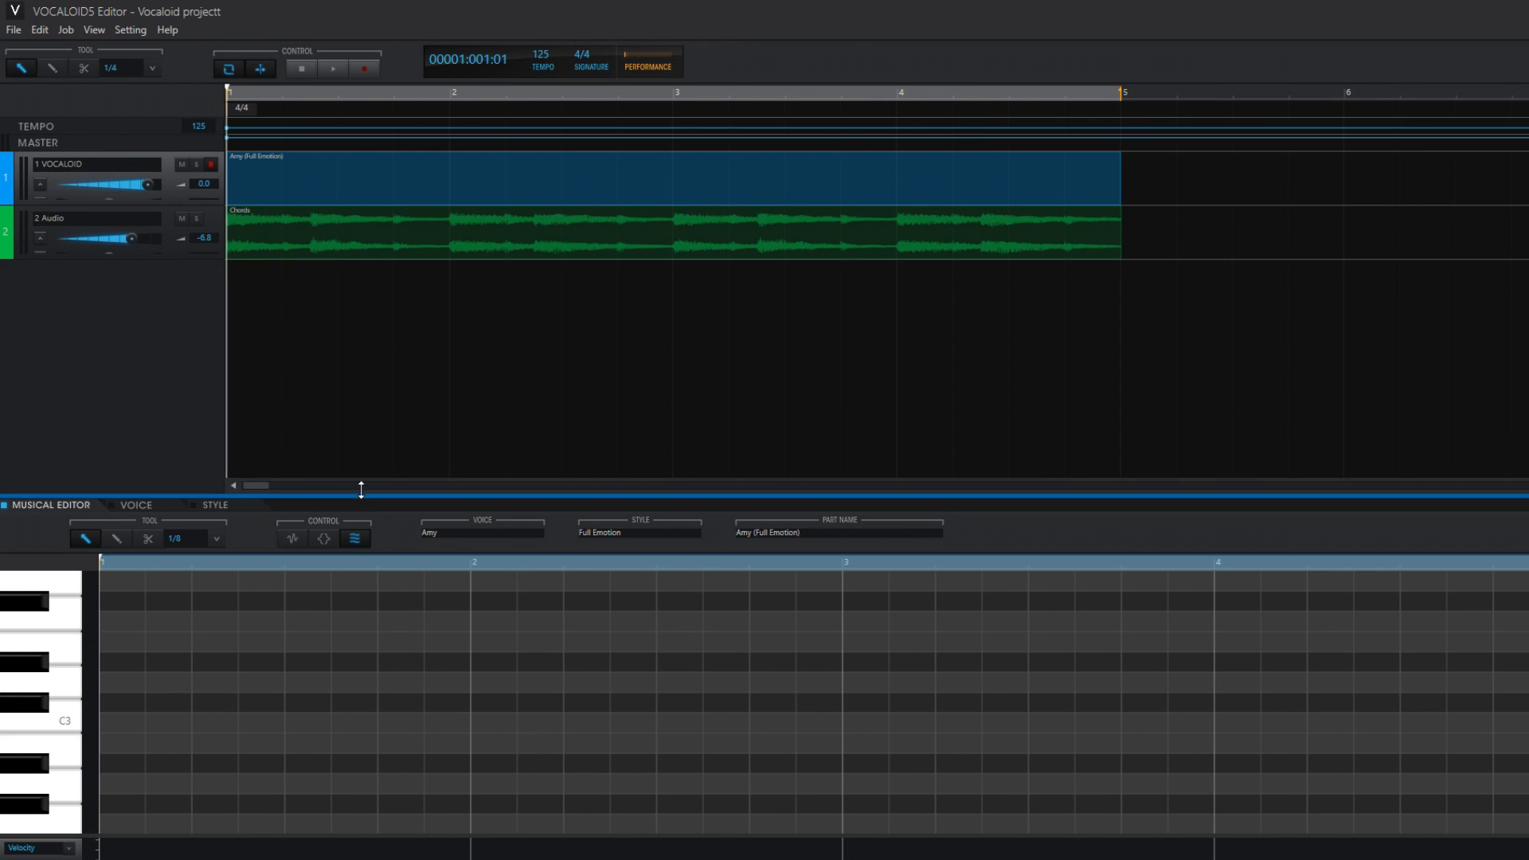
{"action": "left_click_drag", "start_coordinate": [347, 498], "coordinate": [333, 268]}
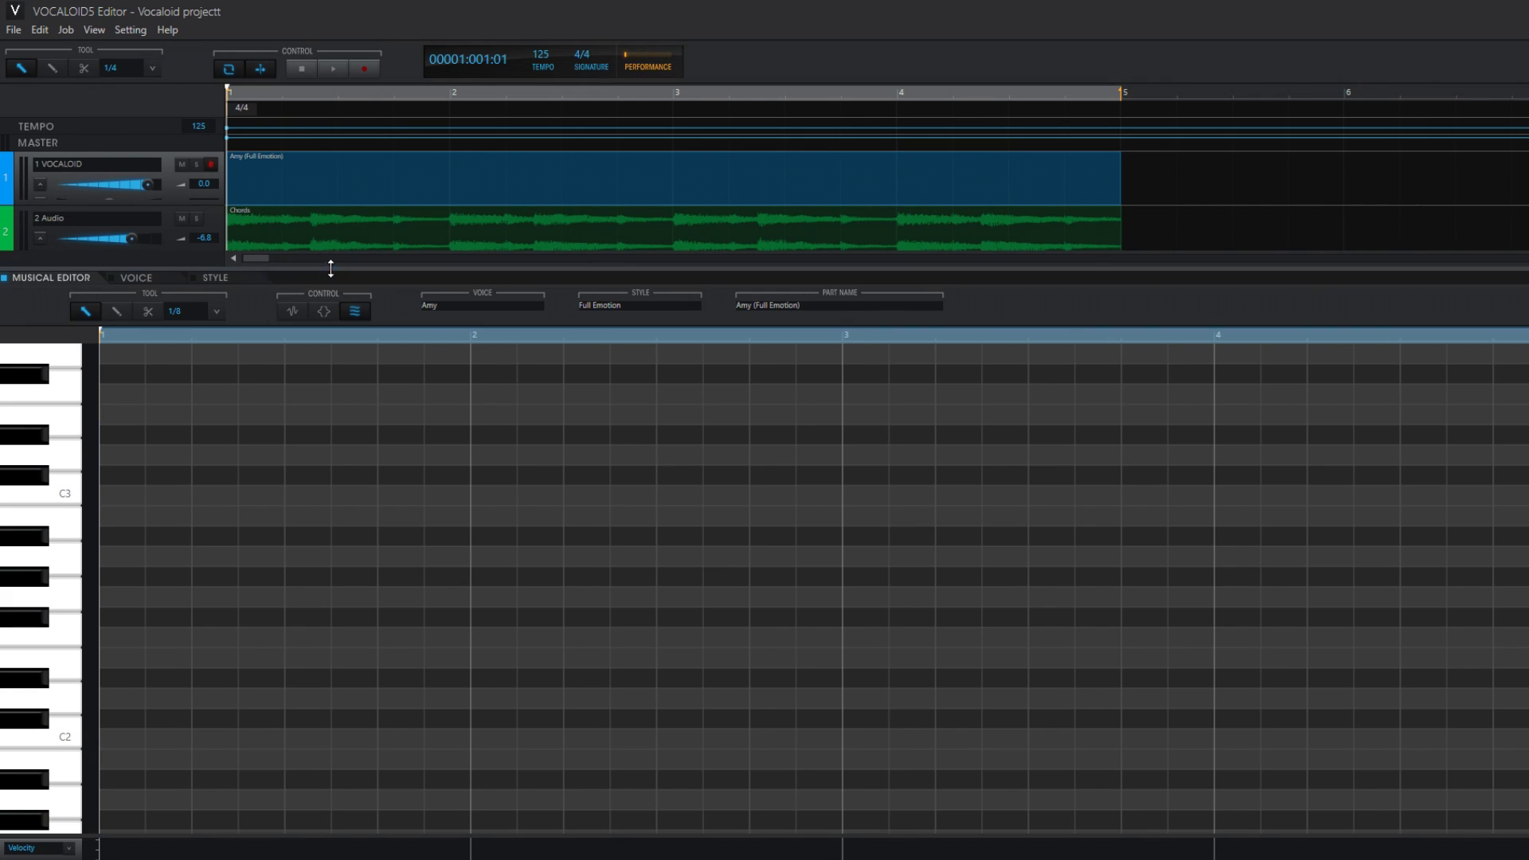
Set the vocal part's singer to English Amy, then preview pitches near C3 on the piano keys.
{"action": "left_click", "coordinate": [143, 278]}
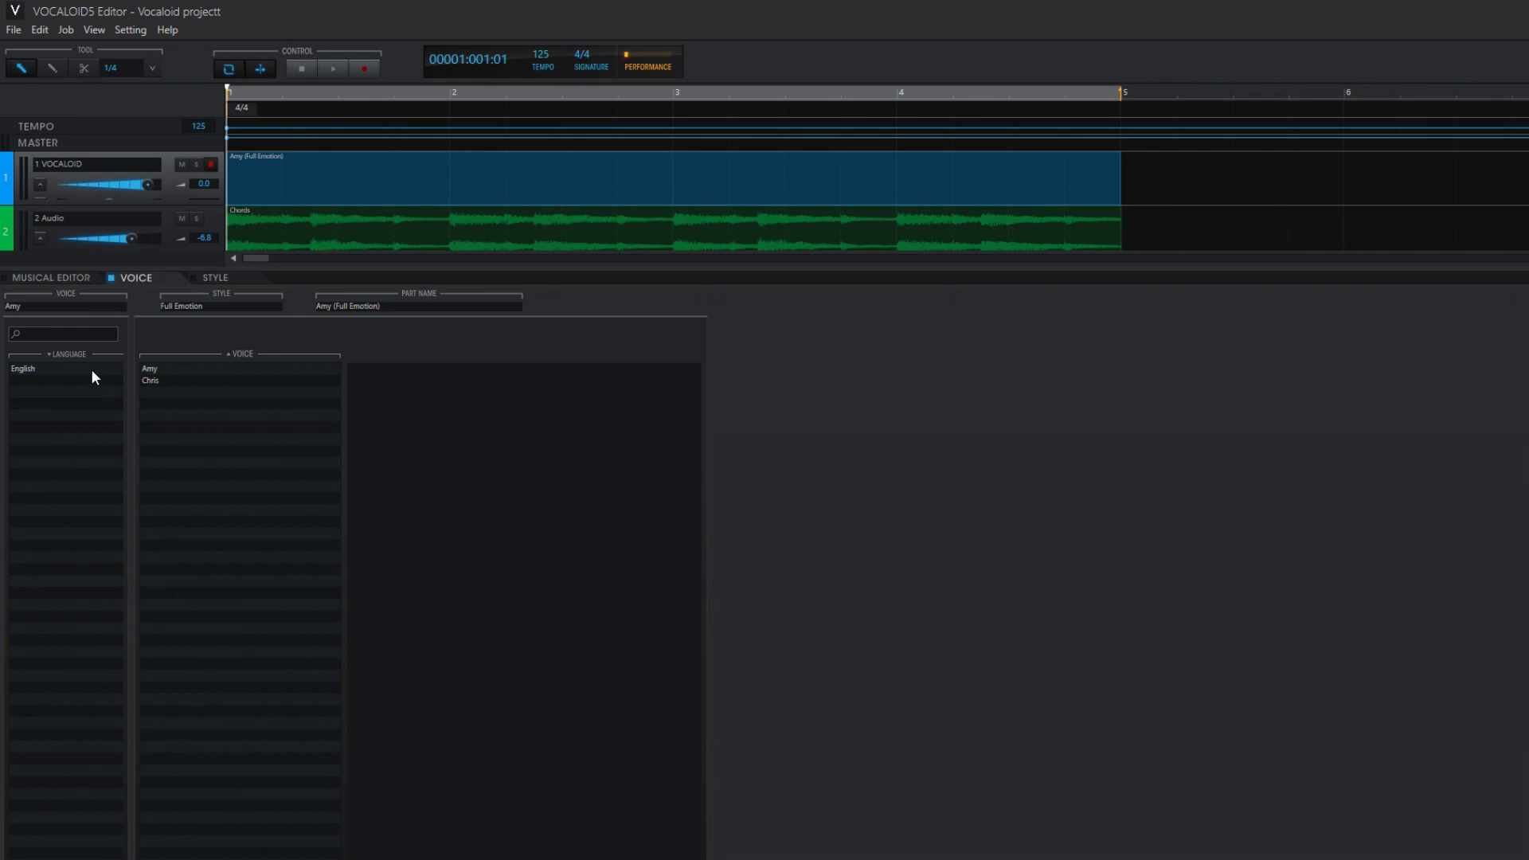
{"action": "left_click", "coordinate": [66, 377]}
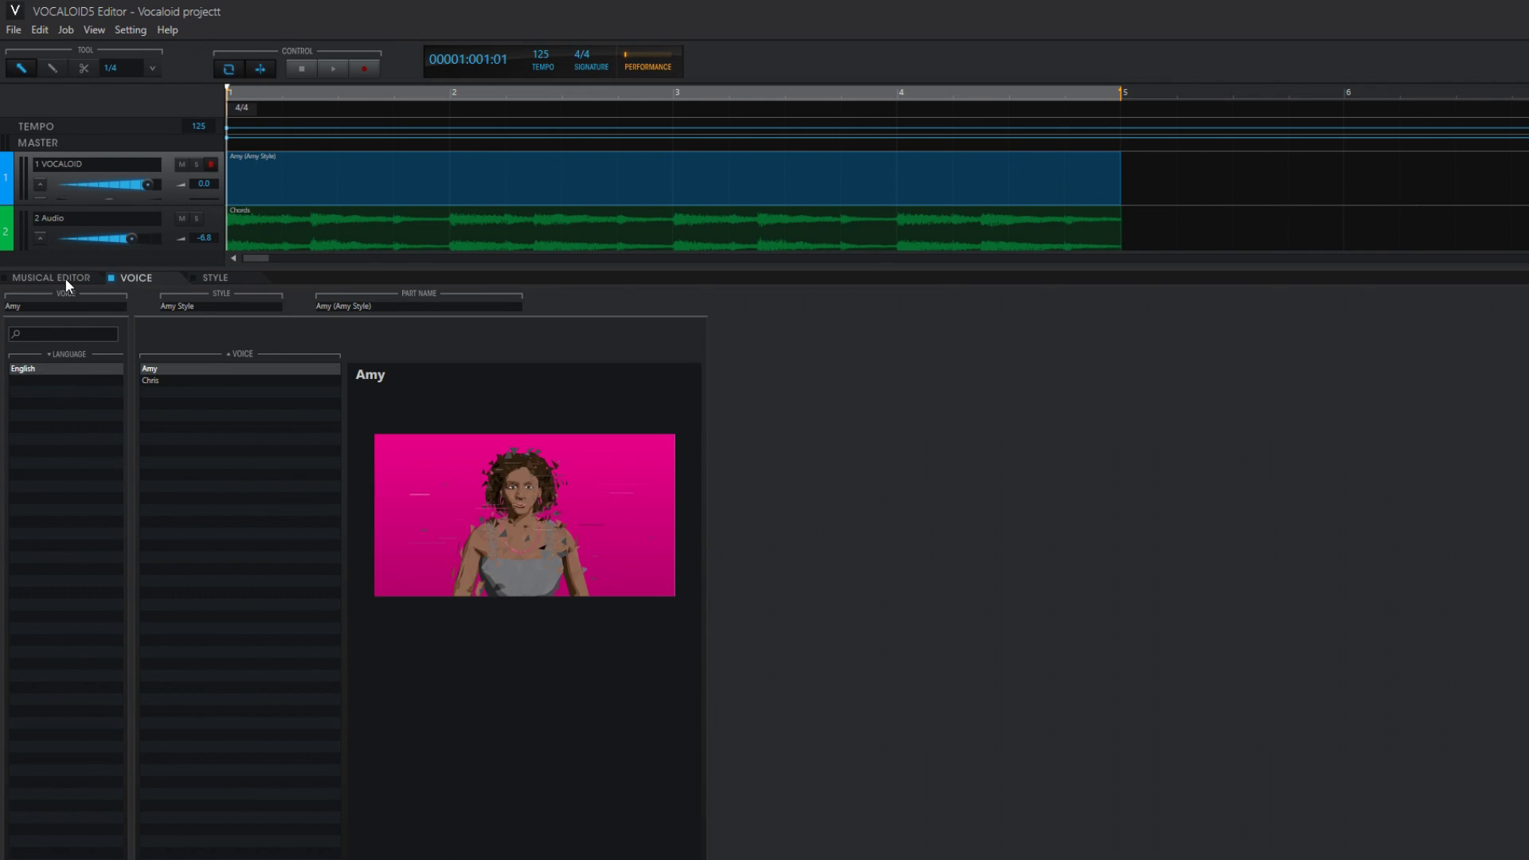
{"action": "left_click", "coordinate": [65, 279]}
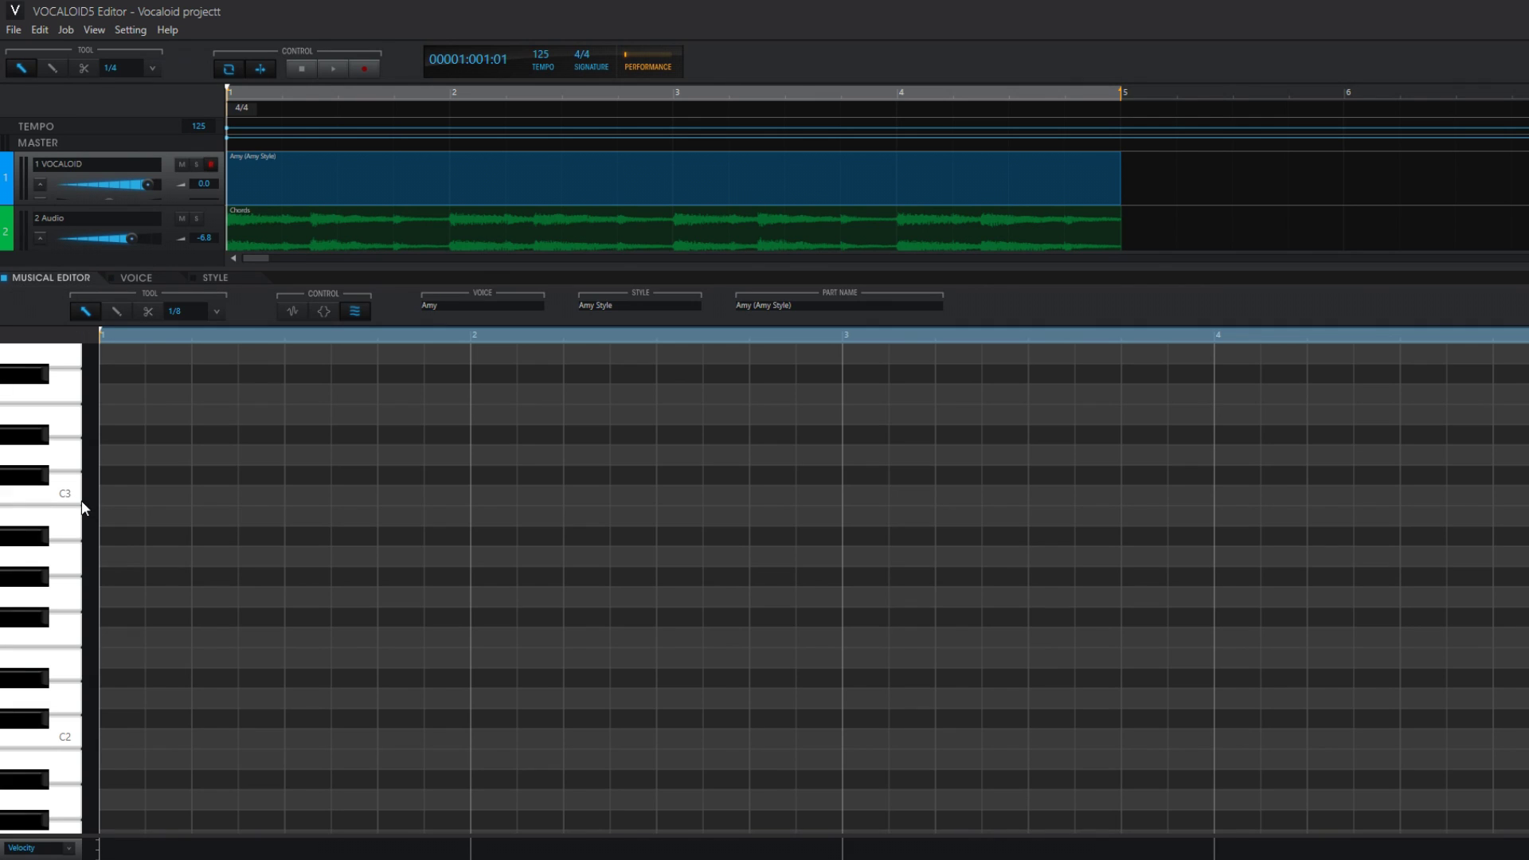
{"action": "left_click", "coordinate": [60, 457]}
{"action": "left_click", "coordinate": [63, 414]}
With the Pencil tool, draw the first two Ooh notes near C3 and audition them.
{"action": "left_click", "coordinate": [115, 312]}
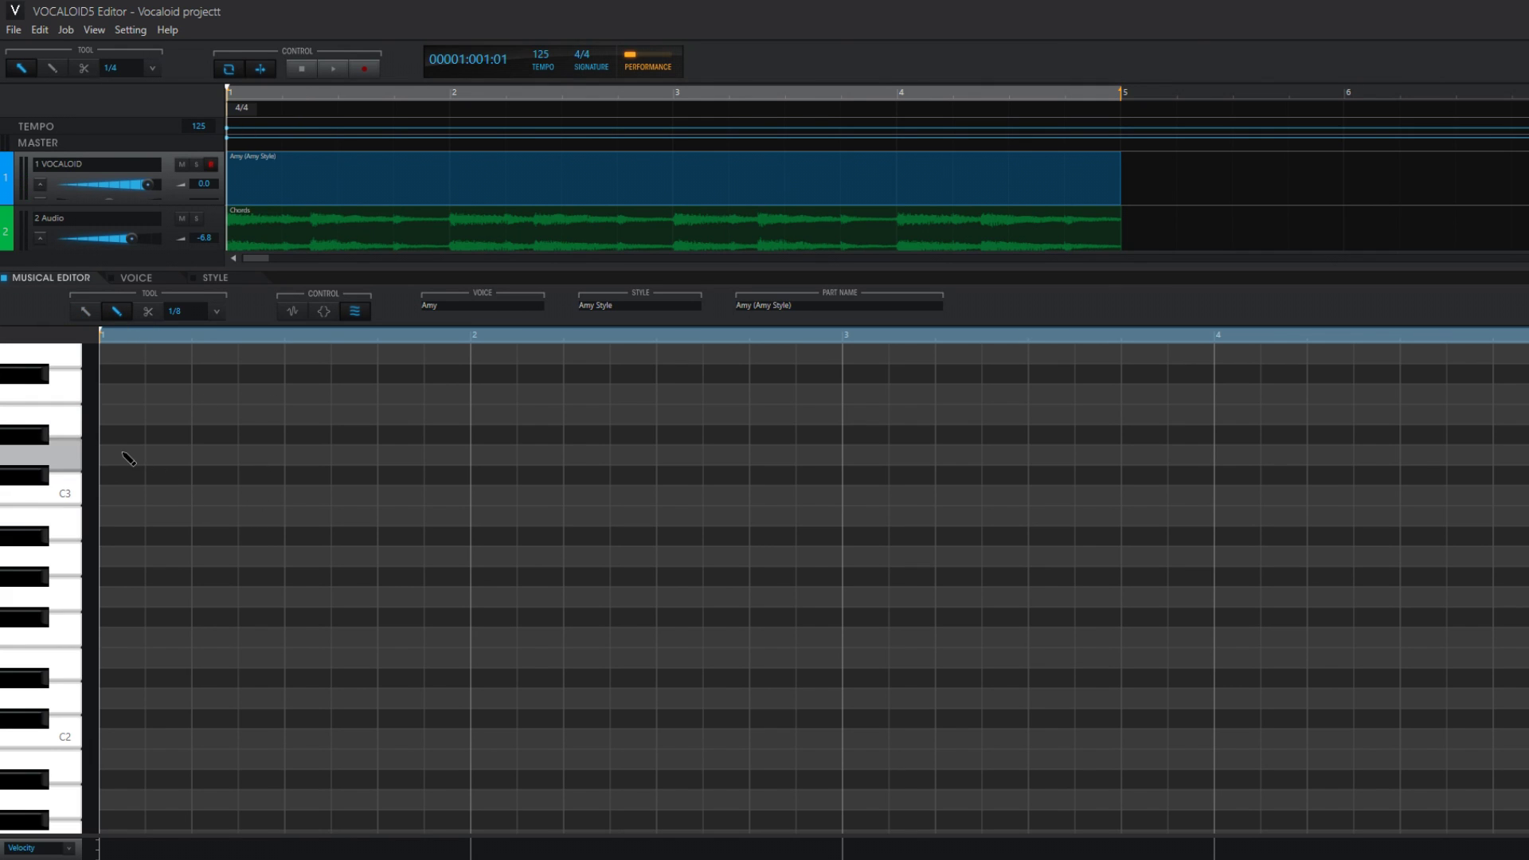
{"action": "left_click_drag", "start_coordinate": [110, 460], "coordinate": [188, 454]}
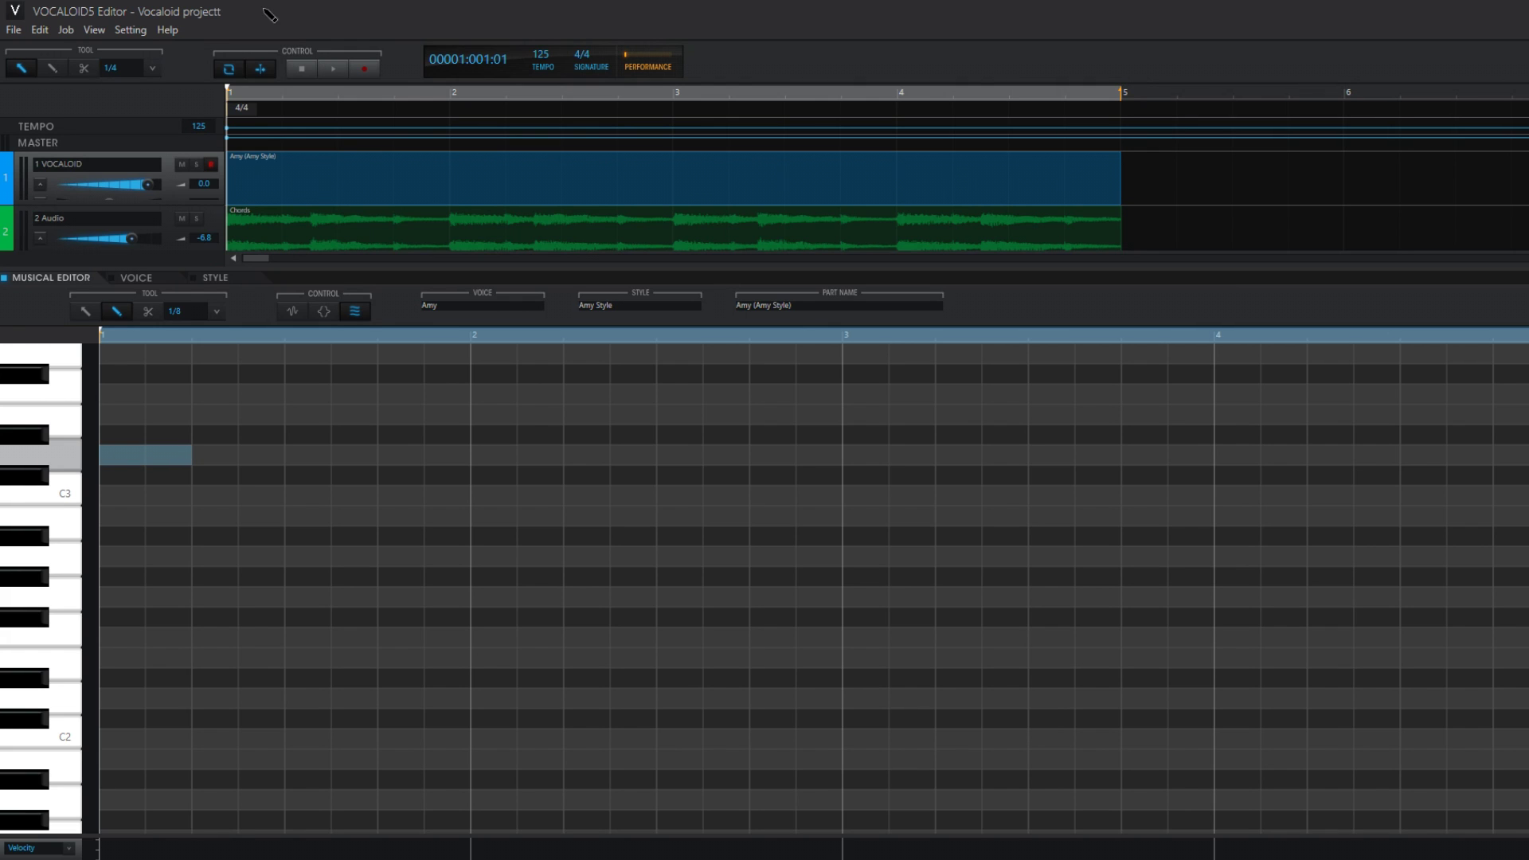
{"action": "left_click_drag", "start_coordinate": [198, 455], "coordinate": [236, 455]}
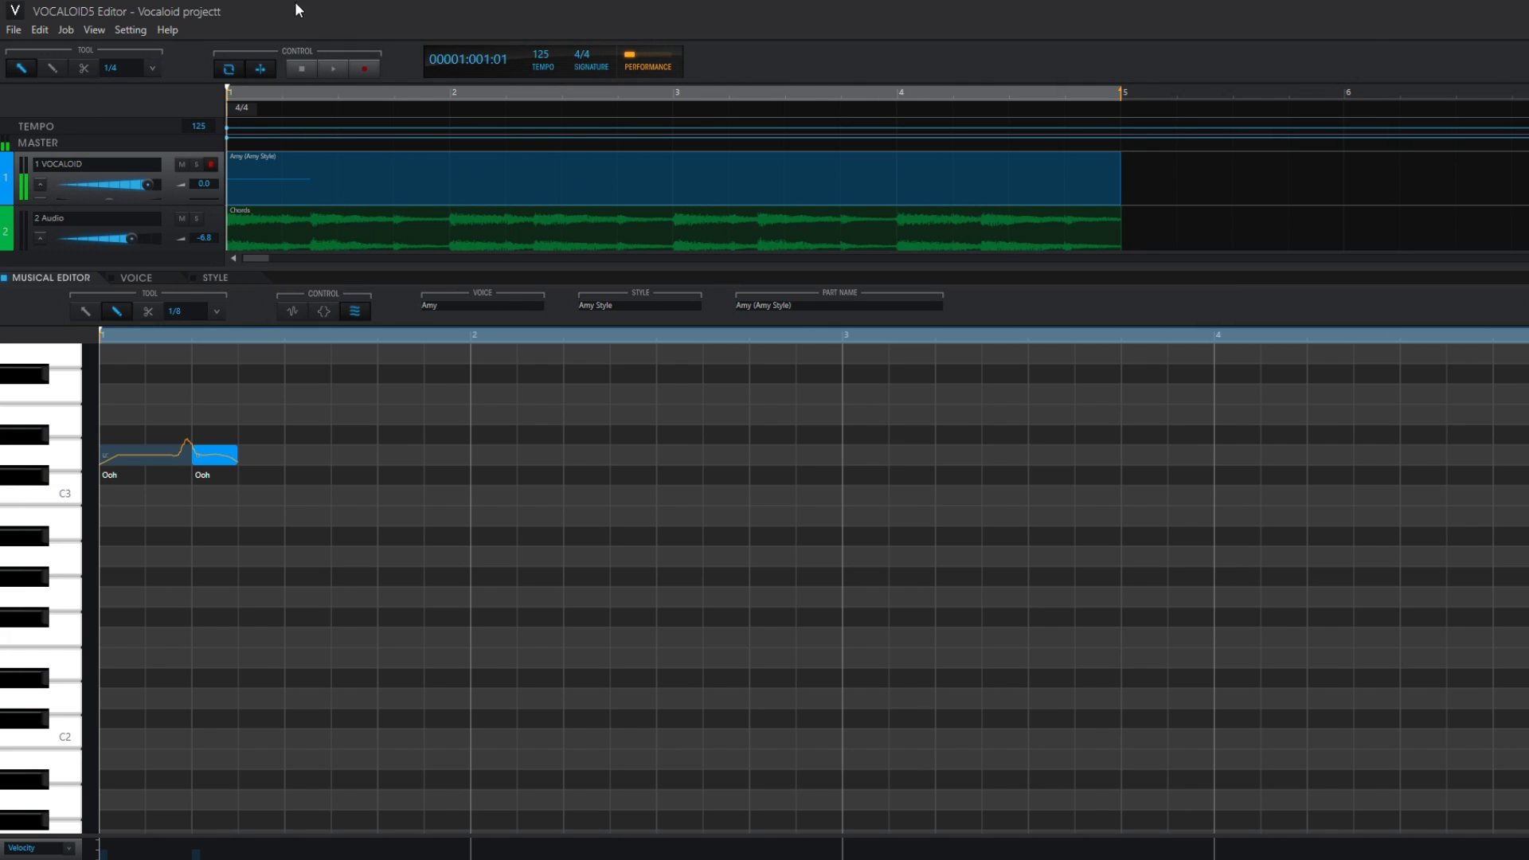
{"action": "left_click", "coordinate": [315, 74]}
{"action": "left_click", "coordinate": [303, 74]}
{"action": "left_click", "coordinate": [318, 65]}
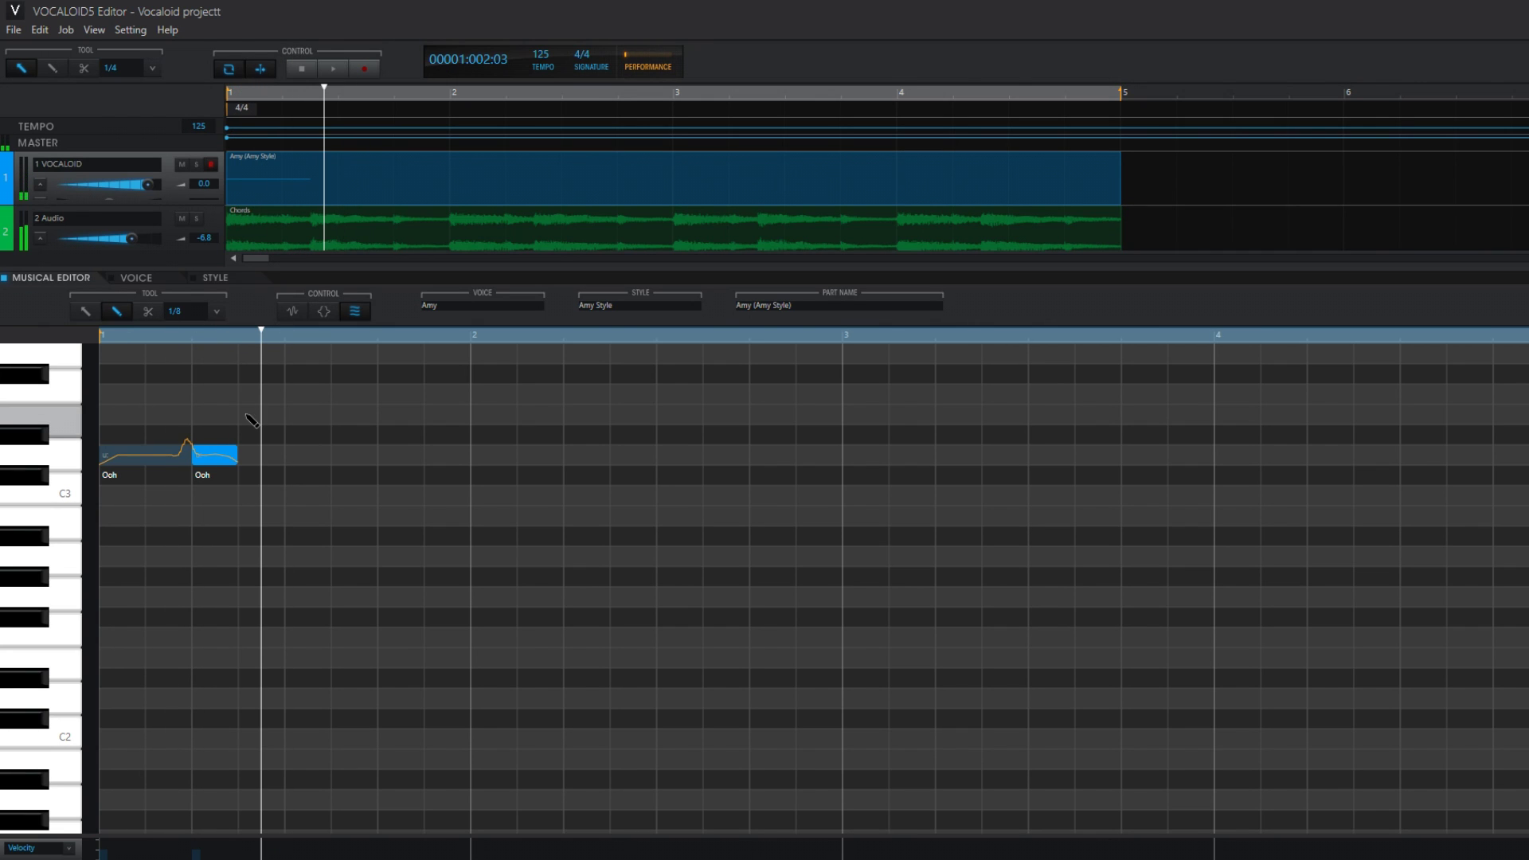
Add a higher third note and a longer low fourth note, then play them with the chords.
{"action": "left_click_drag", "start_coordinate": [241, 413], "coordinate": [284, 413]}
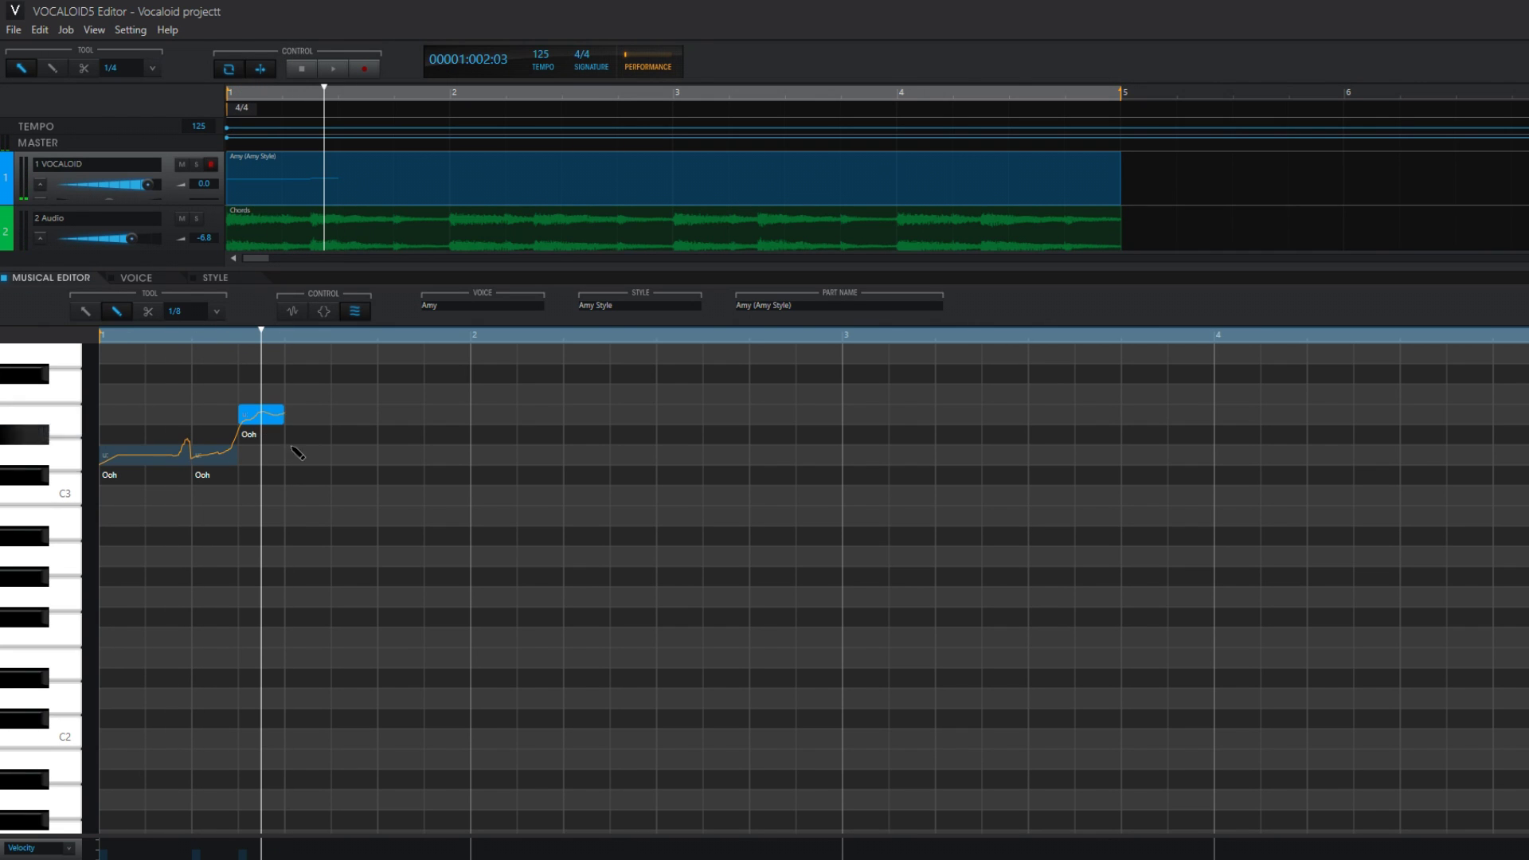
{"action": "left_click_drag", "start_coordinate": [308, 455], "coordinate": [426, 460]}
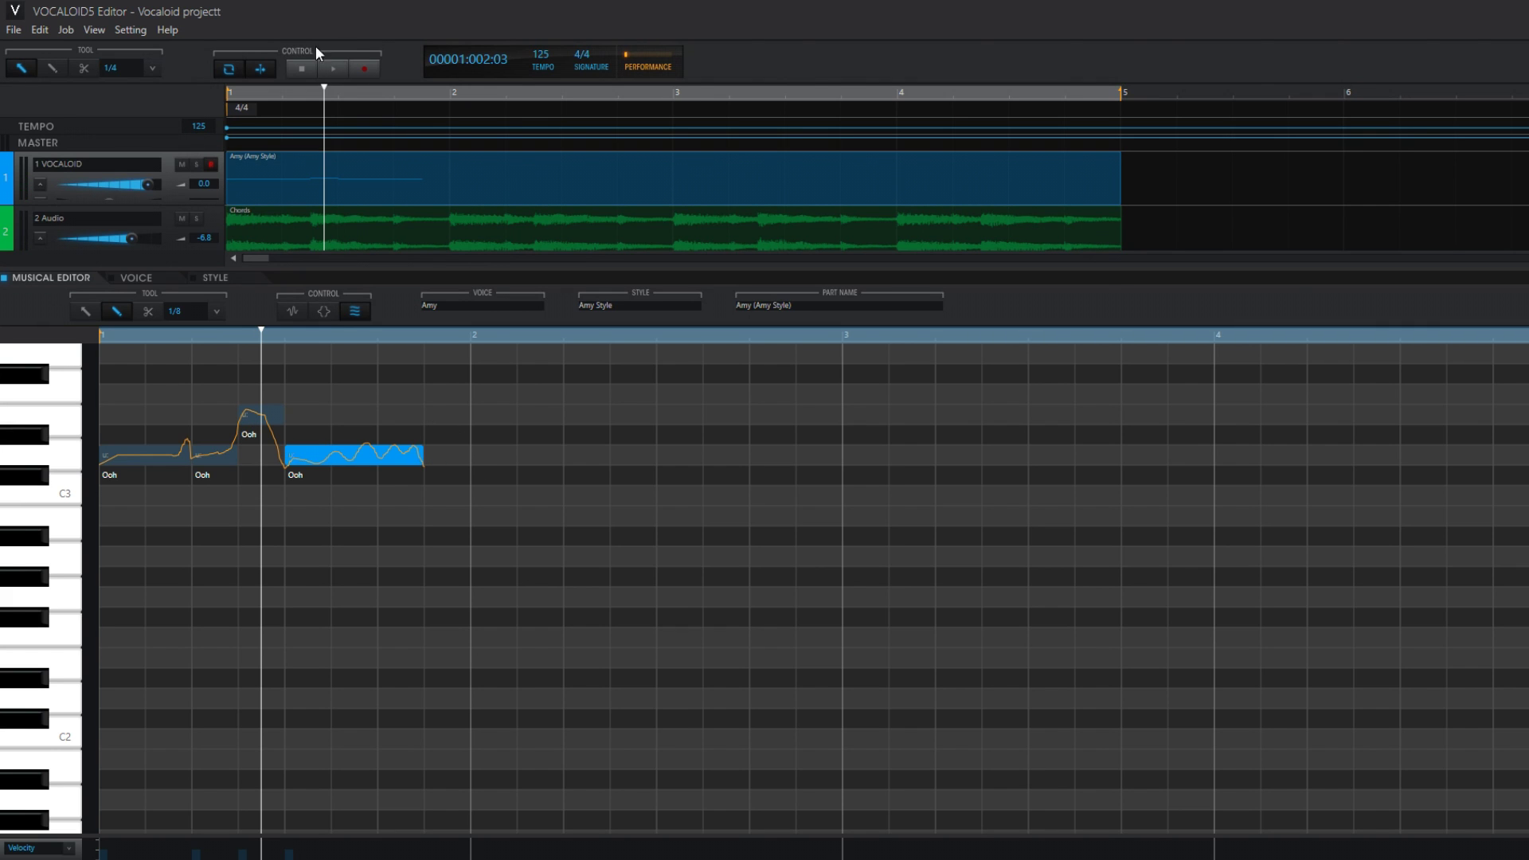
{"action": "left_click", "coordinate": [301, 69]}
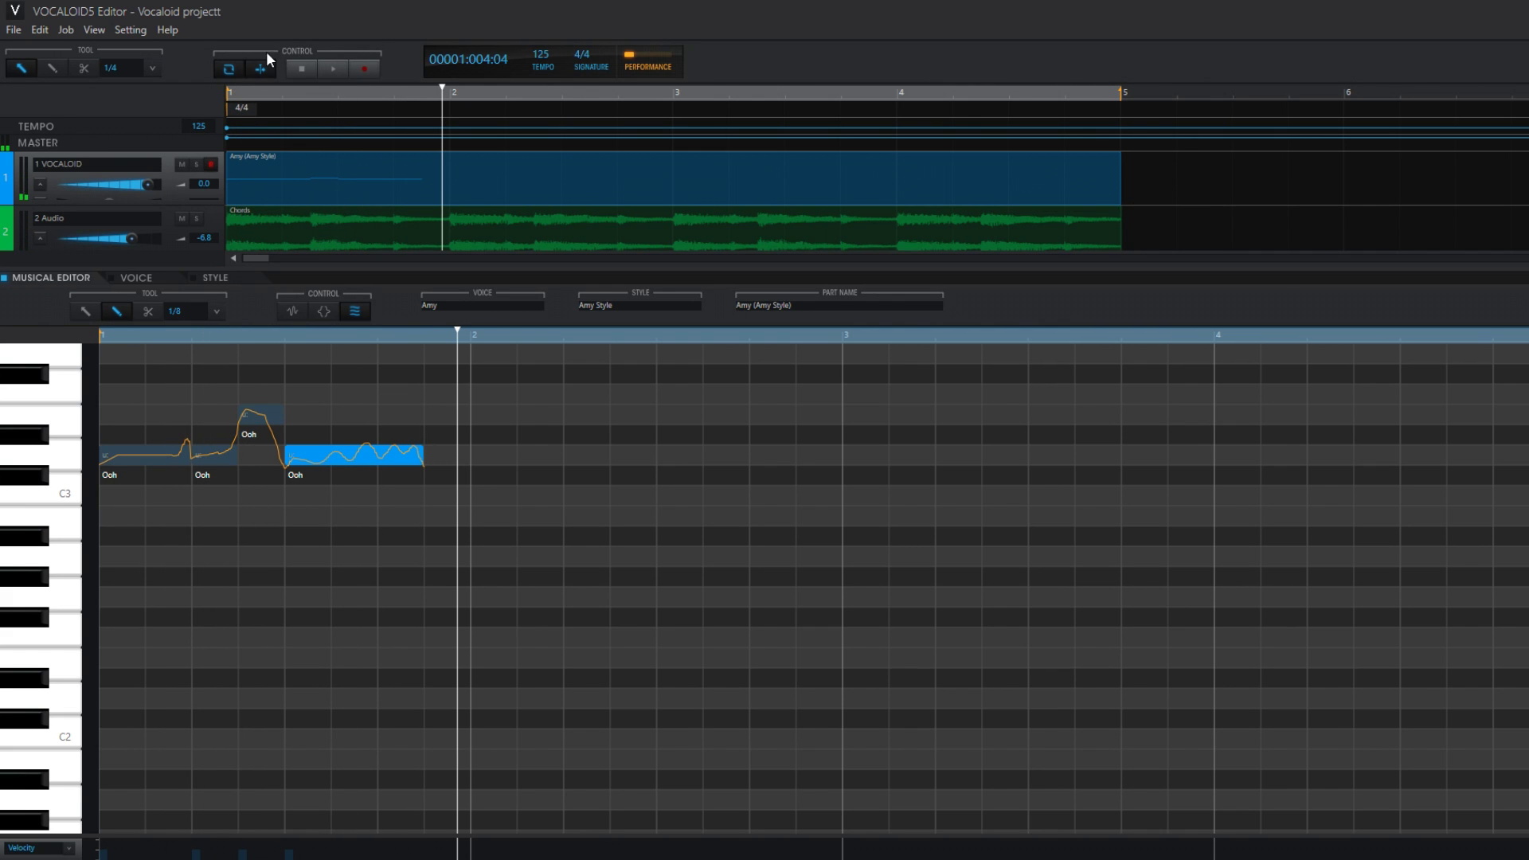
{"action": "left_click", "coordinate": [298, 68]}
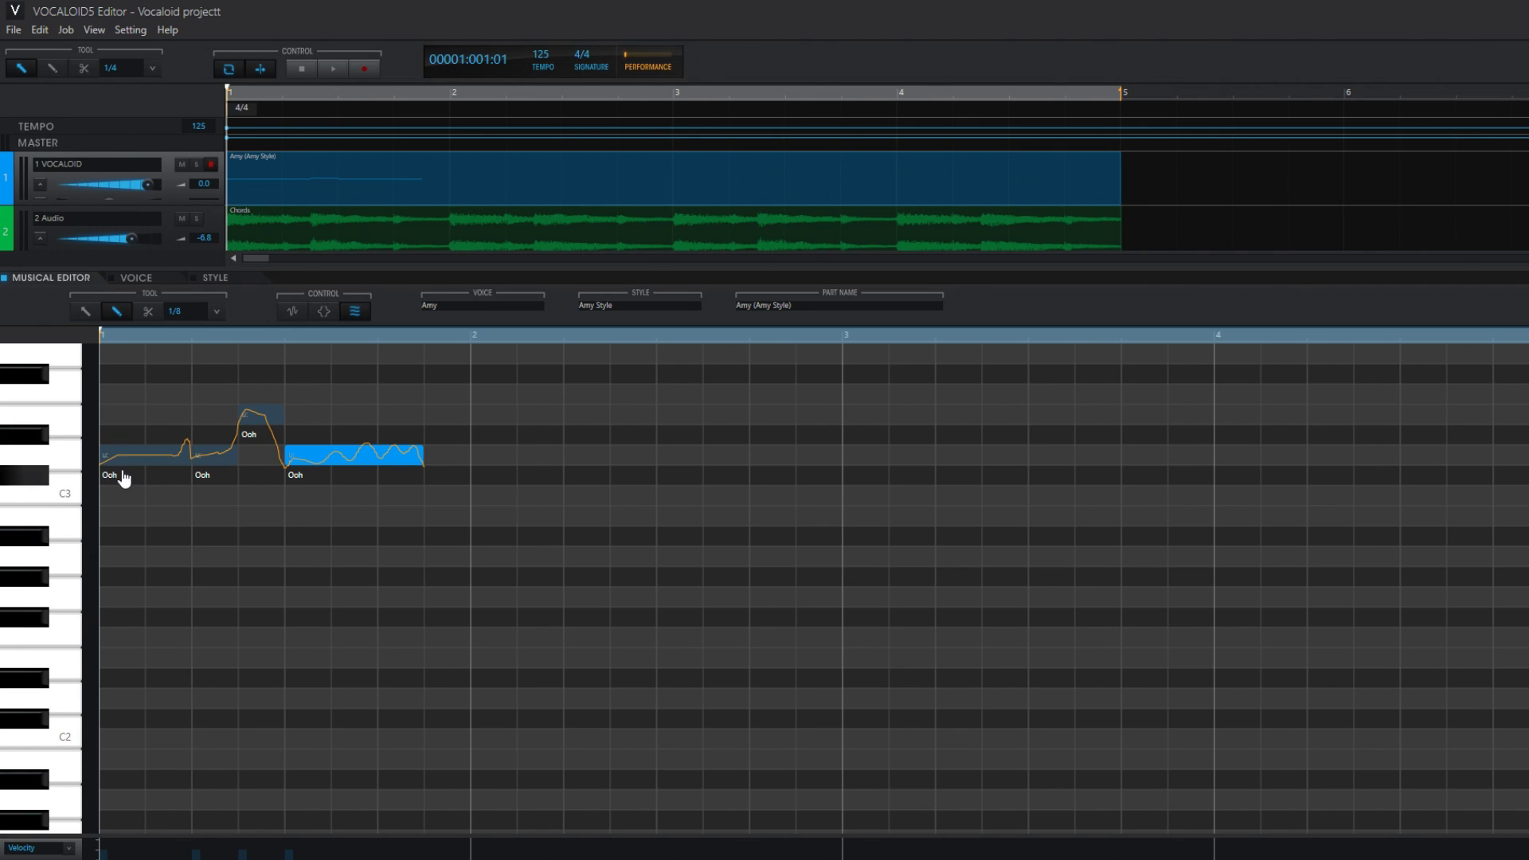
Relabel the four notes' lyrics so the melody sings i, need, to, know.
{"action": "left_click", "coordinate": [114, 467]}
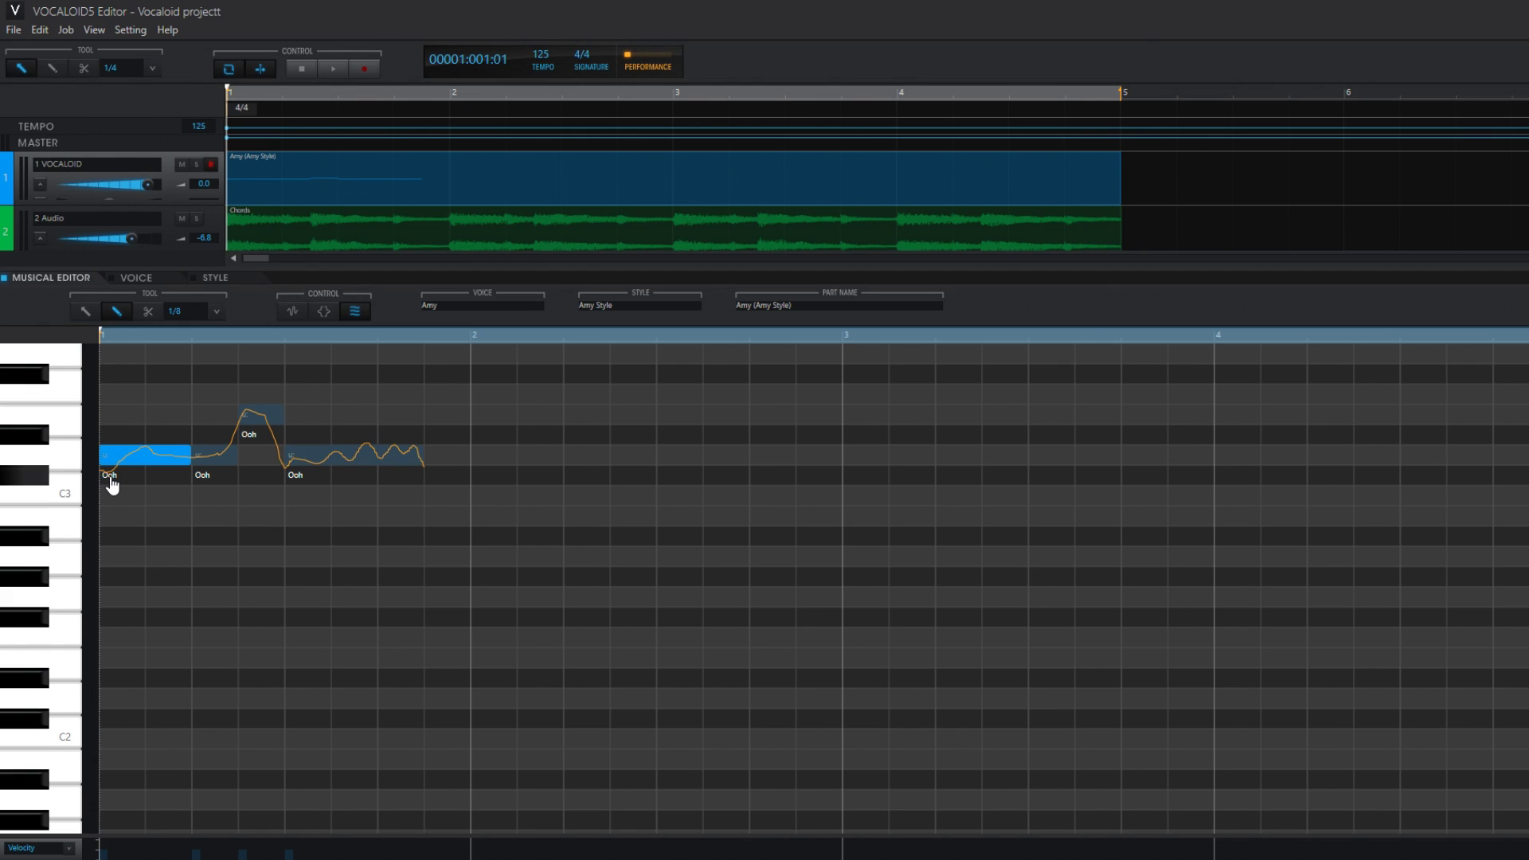
{"action": "double_click", "coordinate": [110, 477]}
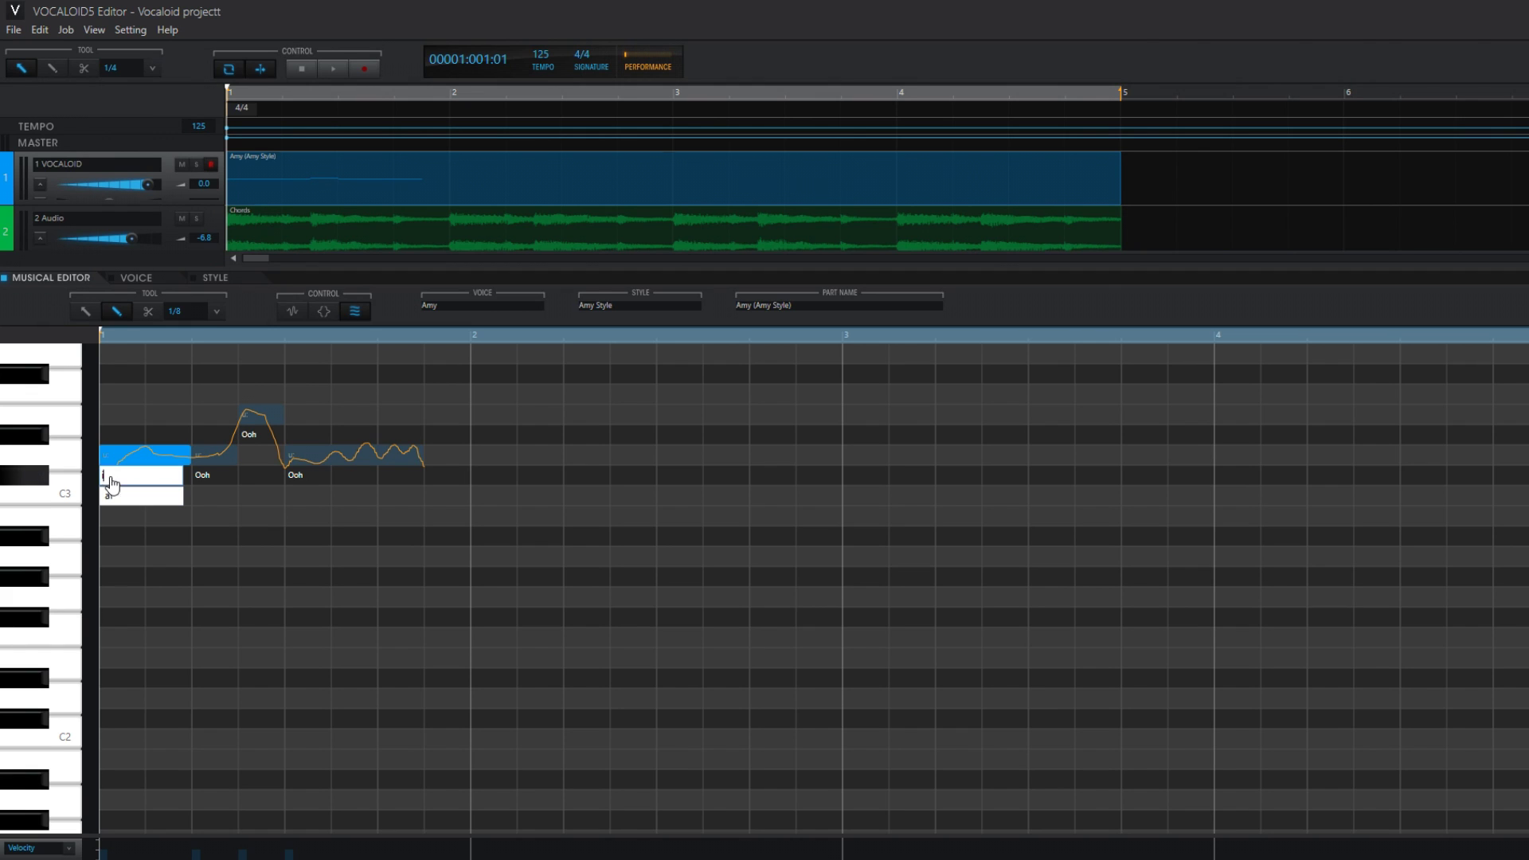
{"action": "key", "text": "Return"}
{"action": "double_click", "coordinate": [216, 482]}
{"action": "type", "text": "need"}
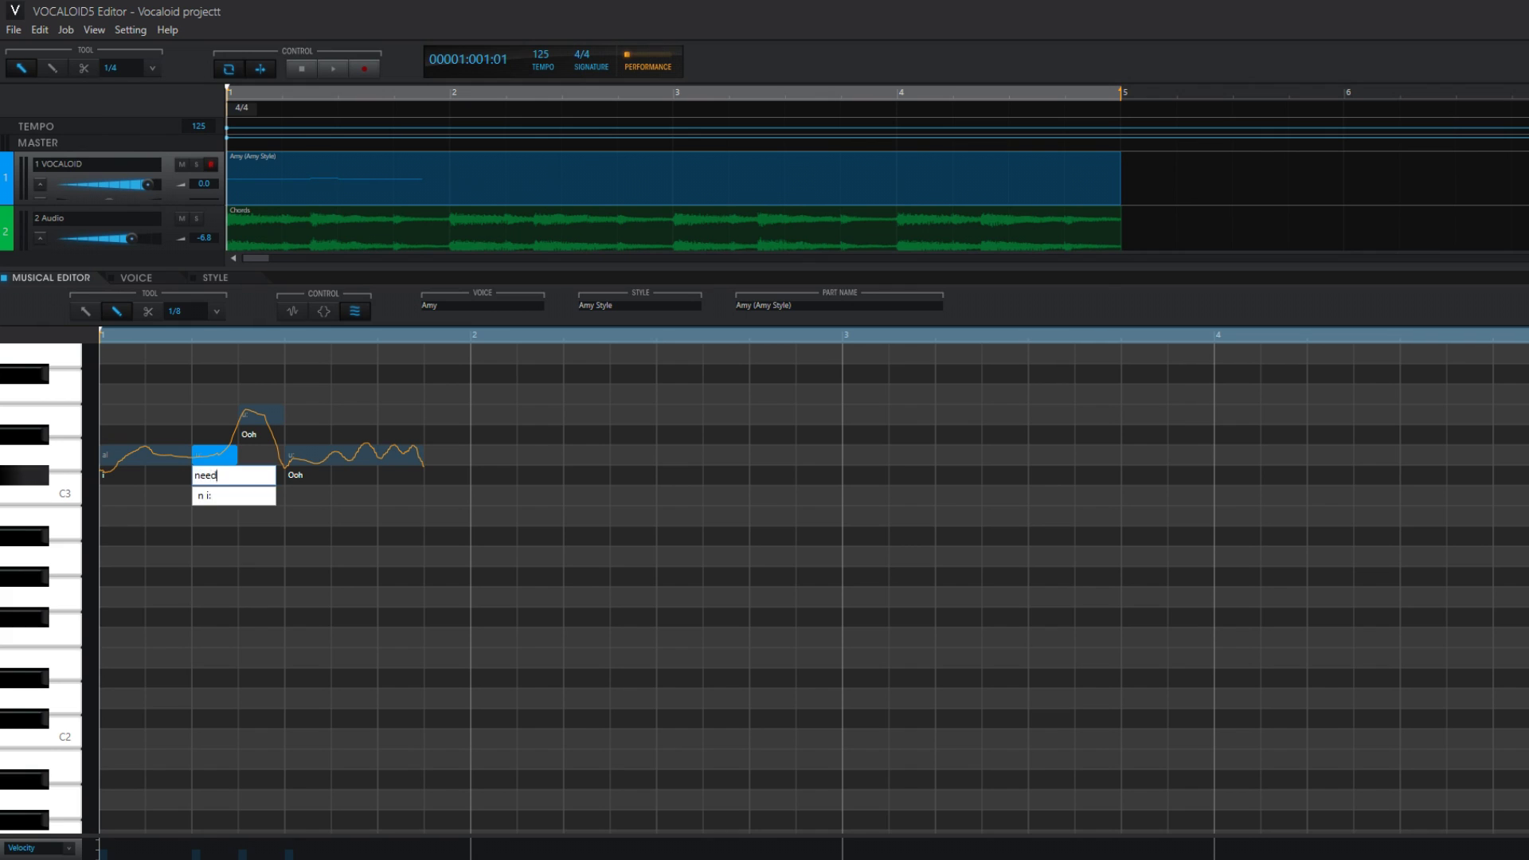
{"action": "key", "text": "Return"}
{"action": "double_click", "coordinate": [251, 419]}
{"action": "type", "text": "to"}
{"action": "key", "text": "Return"}
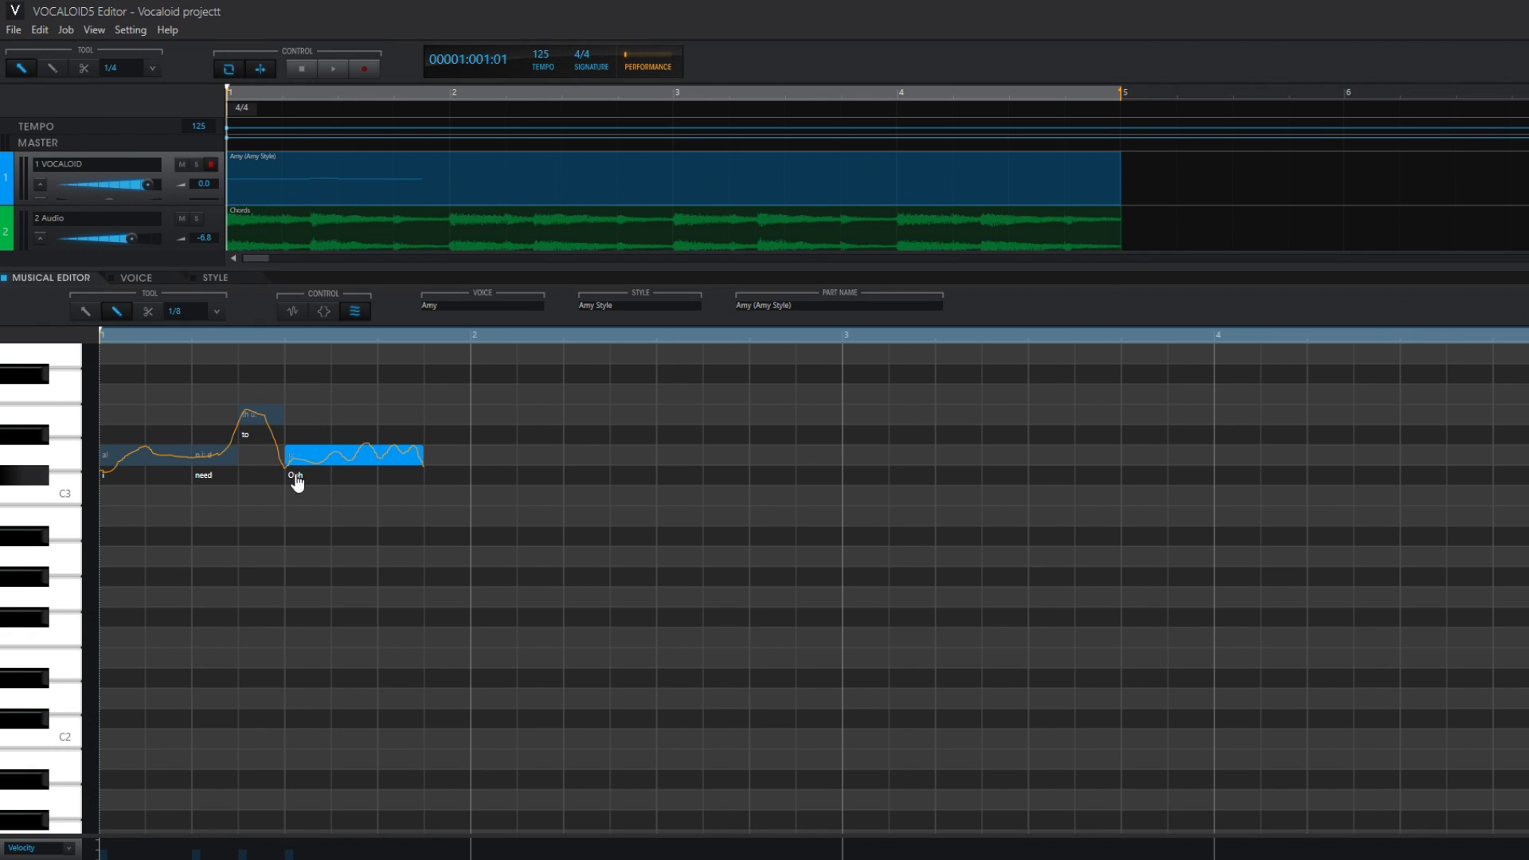
{"action": "double_click", "coordinate": [298, 476]}
{"action": "type", "text": "know"}
{"action": "key", "text": "Return"}
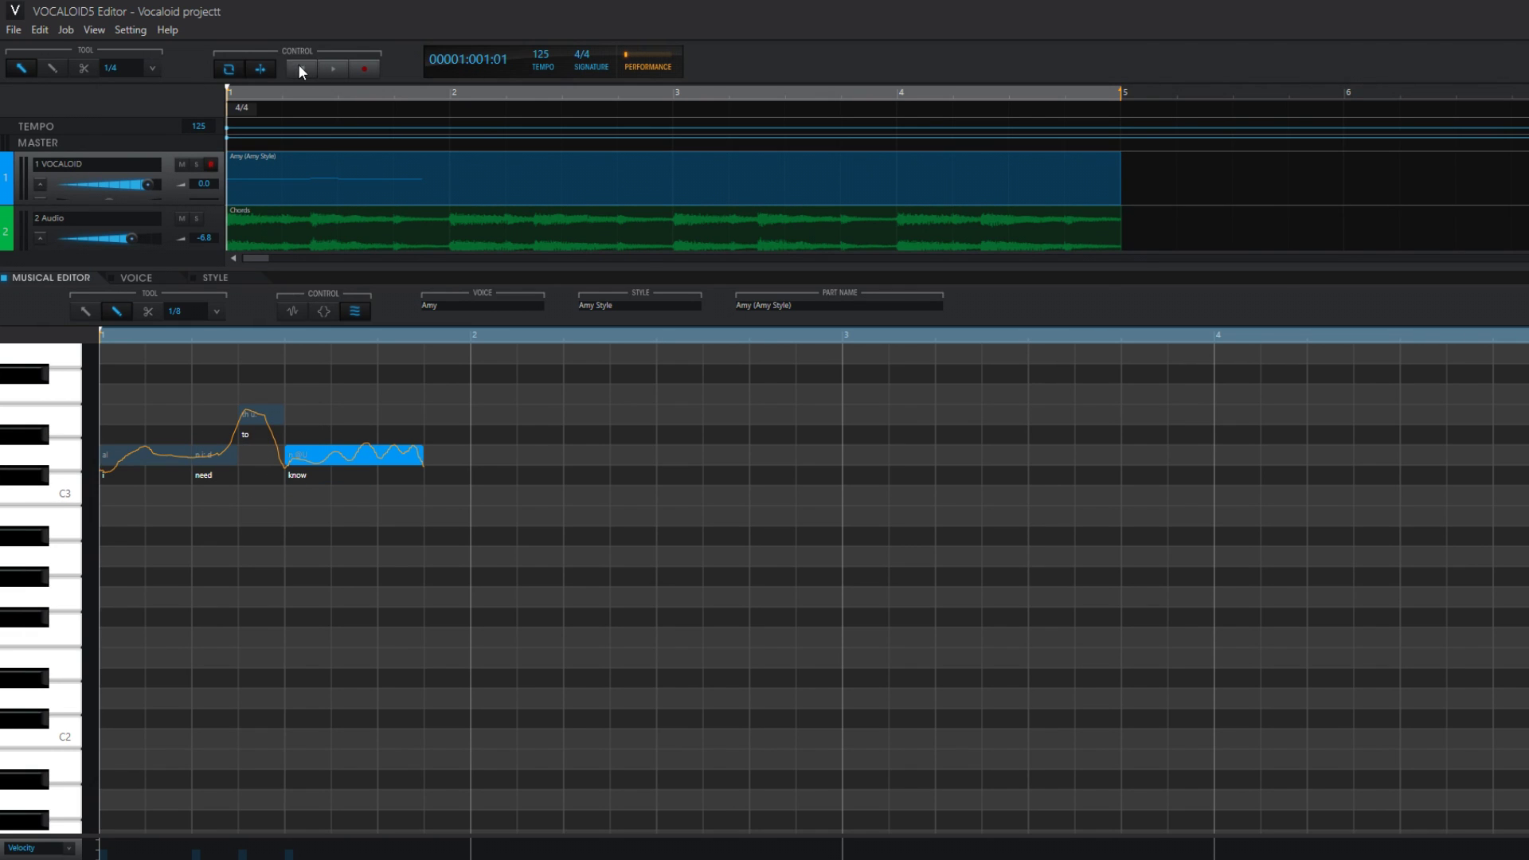
Replay the melody with its new lyrics and bring up the Style presets.
{"action": "left_click", "coordinate": [335, 69]}
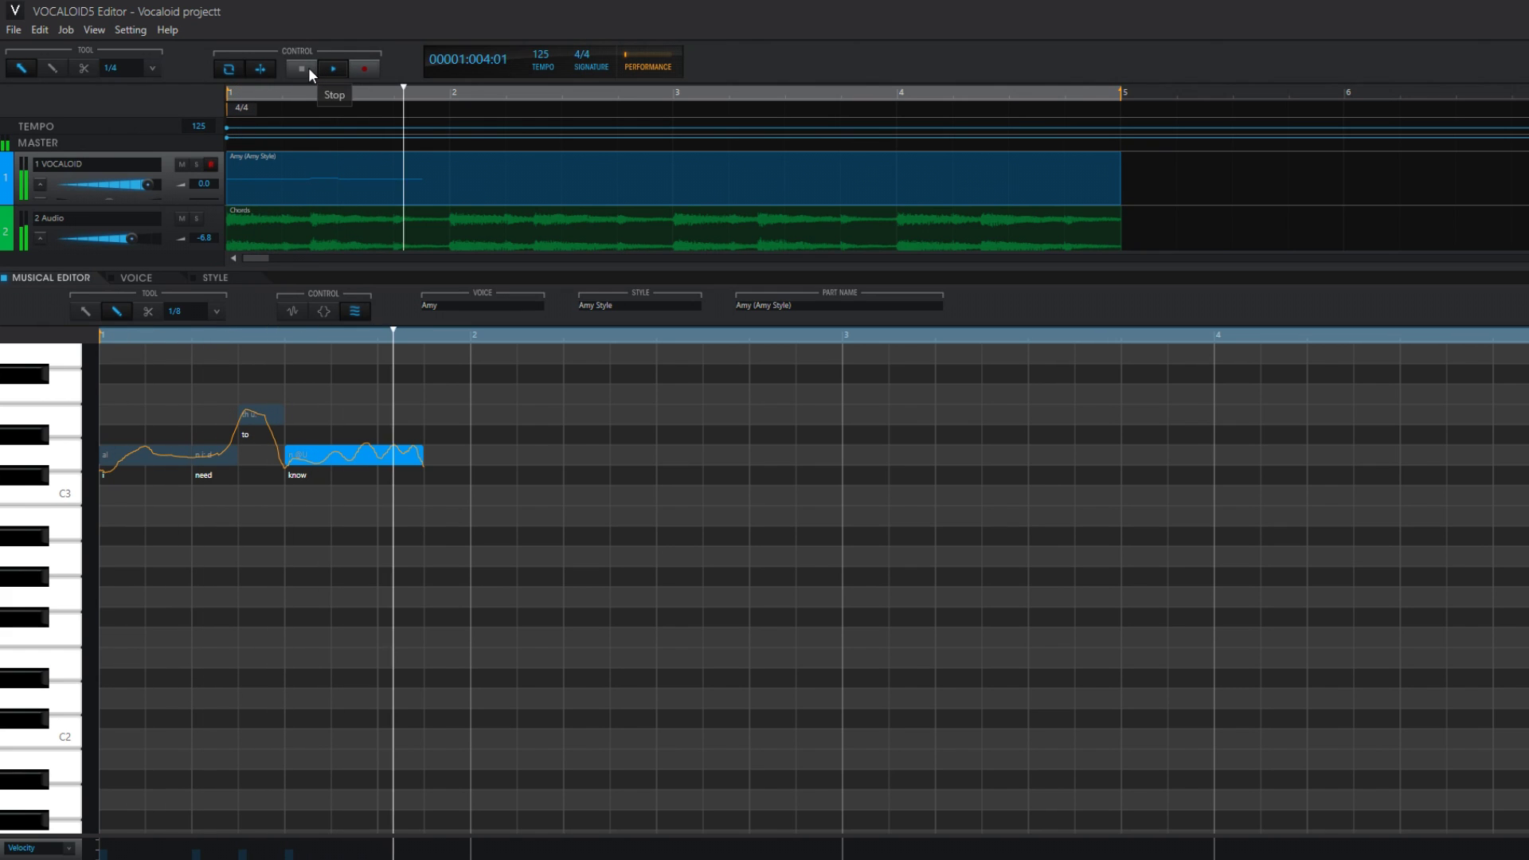
{"action": "left_click", "coordinate": [302, 69]}
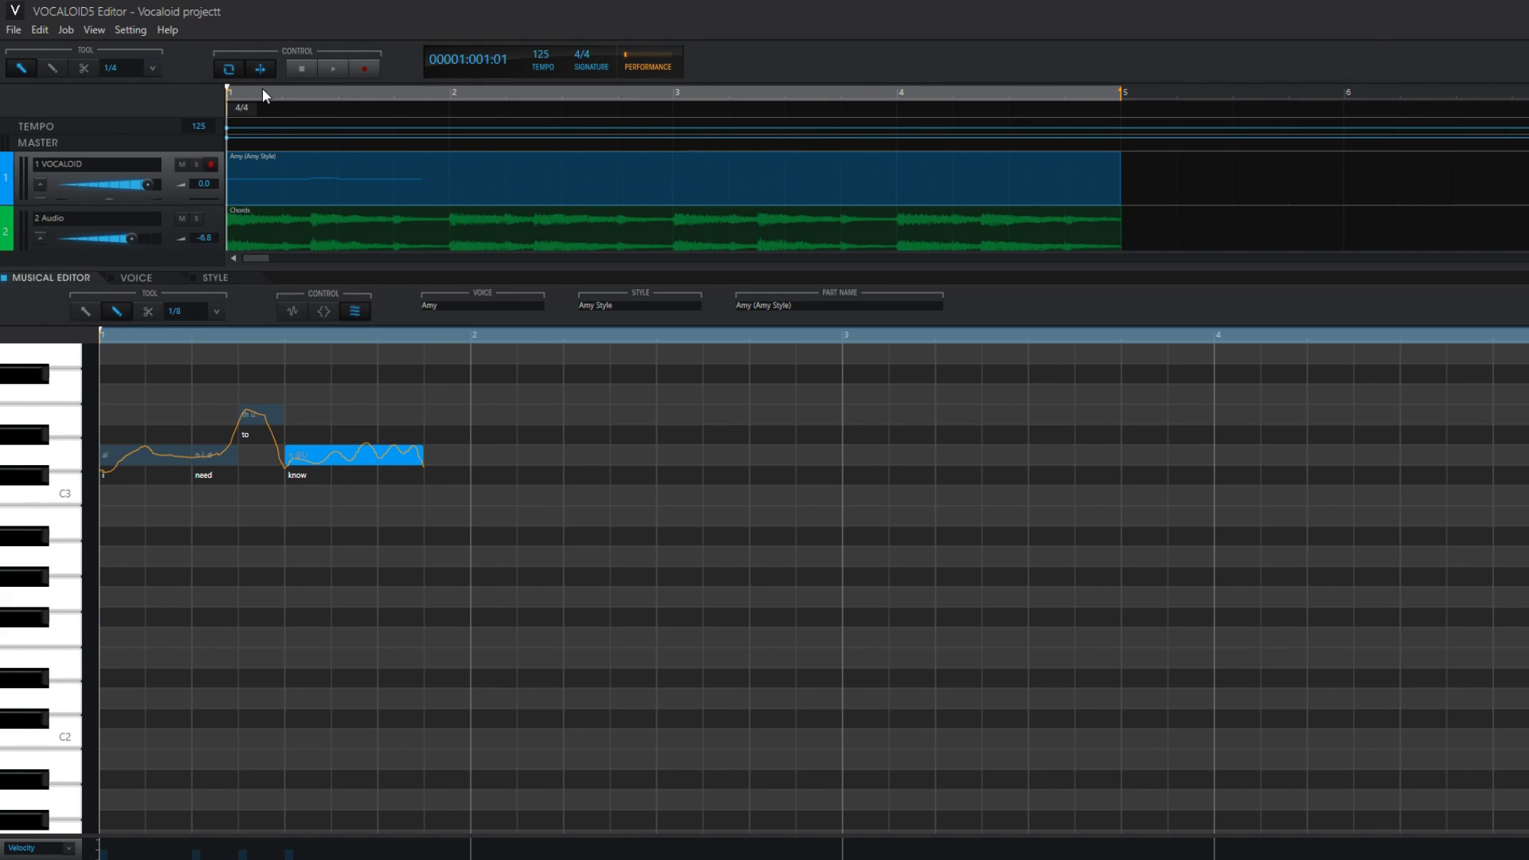
{"action": "left_click", "coordinate": [216, 278]}
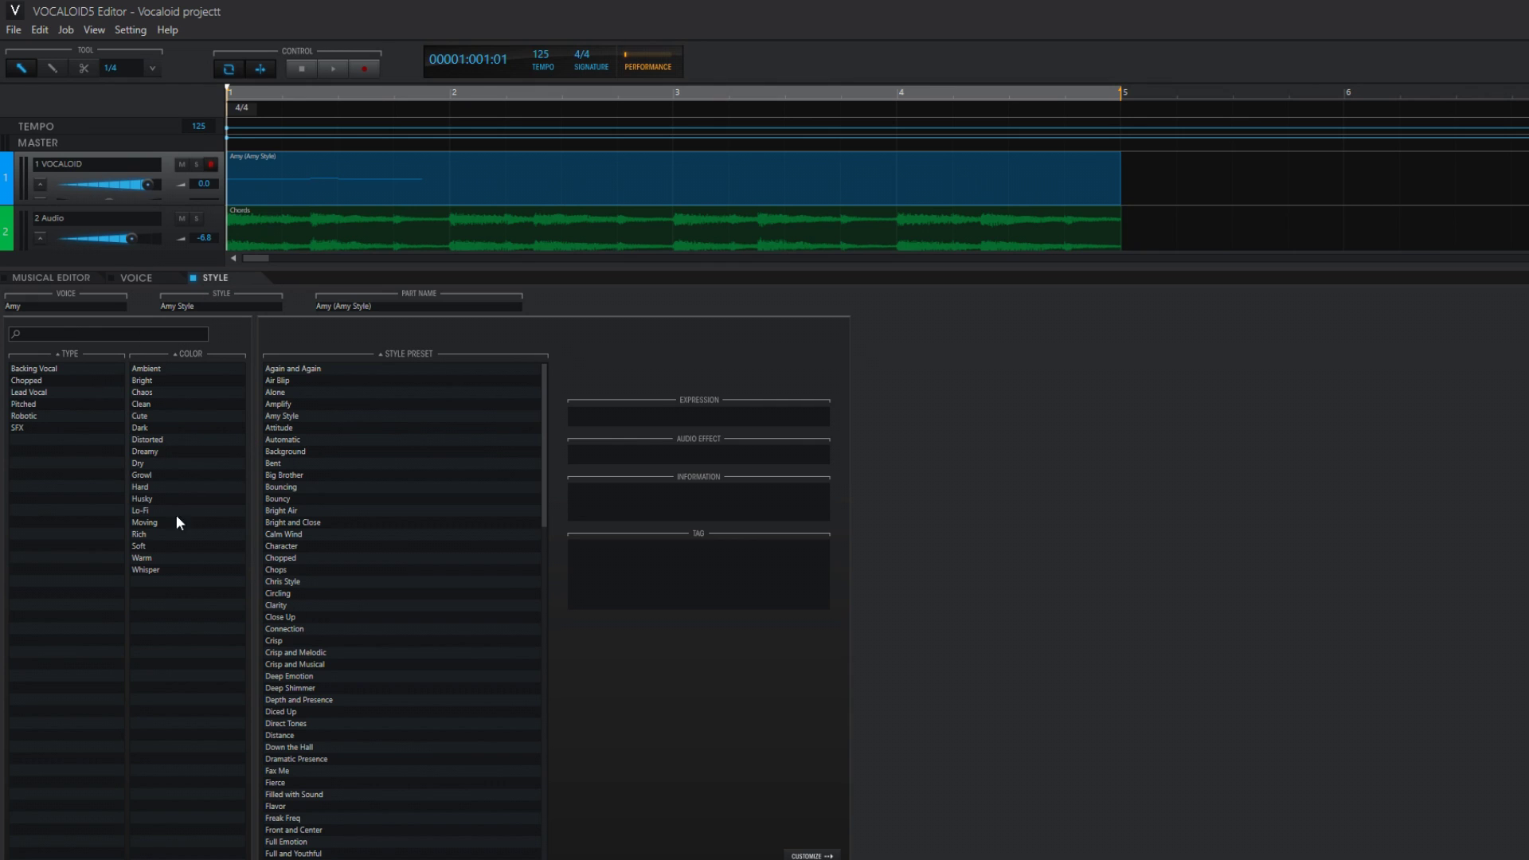
{"action": "scroll", "coordinate": [346, 443], "scroll_direction": "down", "scroll_amount": 4}
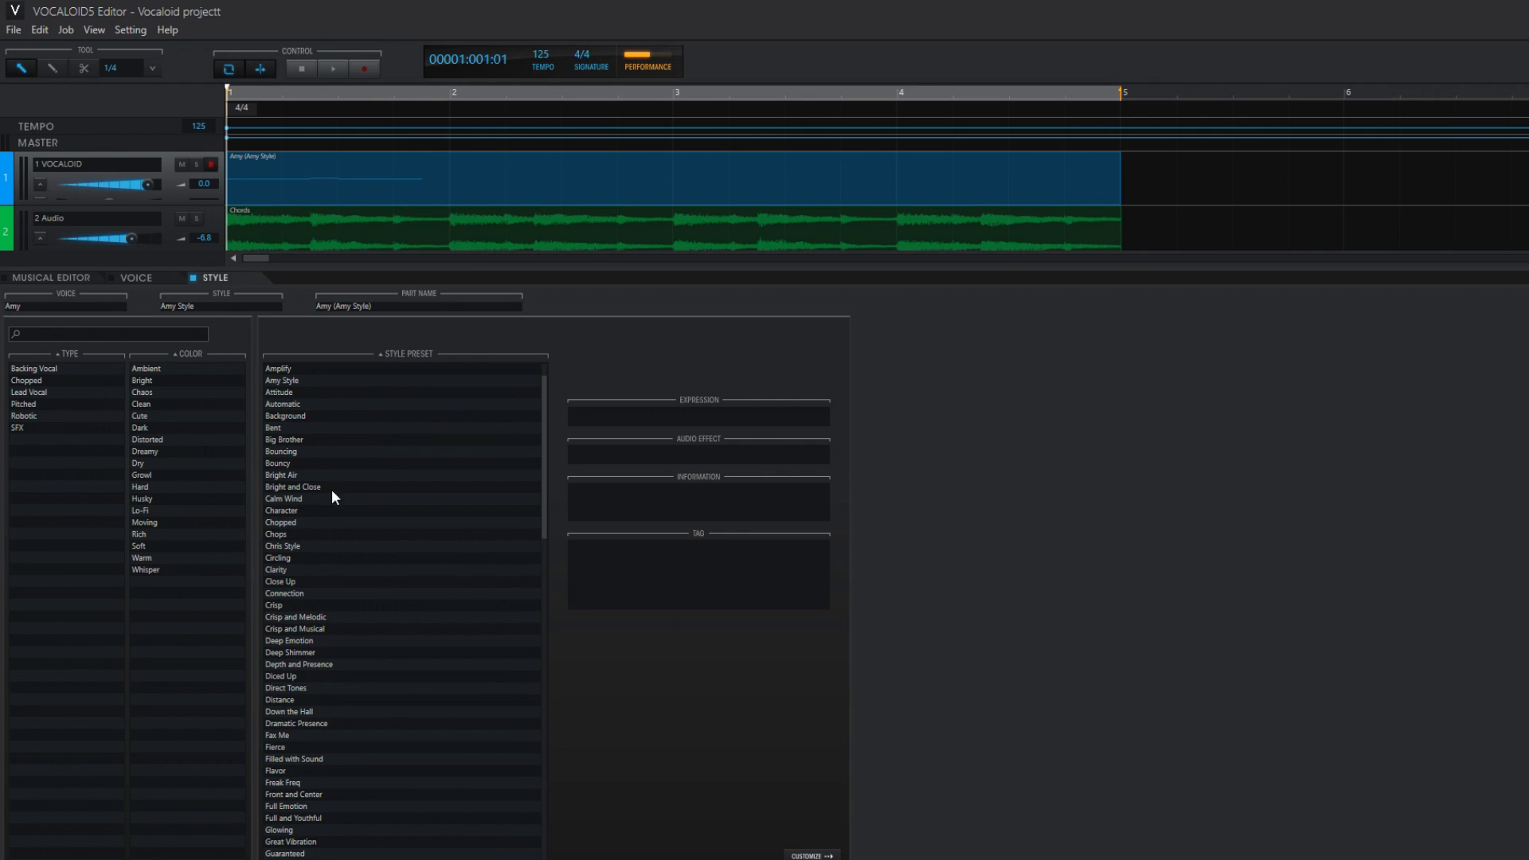
{"action": "scroll", "coordinate": [325, 535], "scroll_direction": "down", "scroll_amount": 3}
{"action": "scroll", "coordinate": [324, 536], "scroll_direction": "down", "scroll_amount": 3}
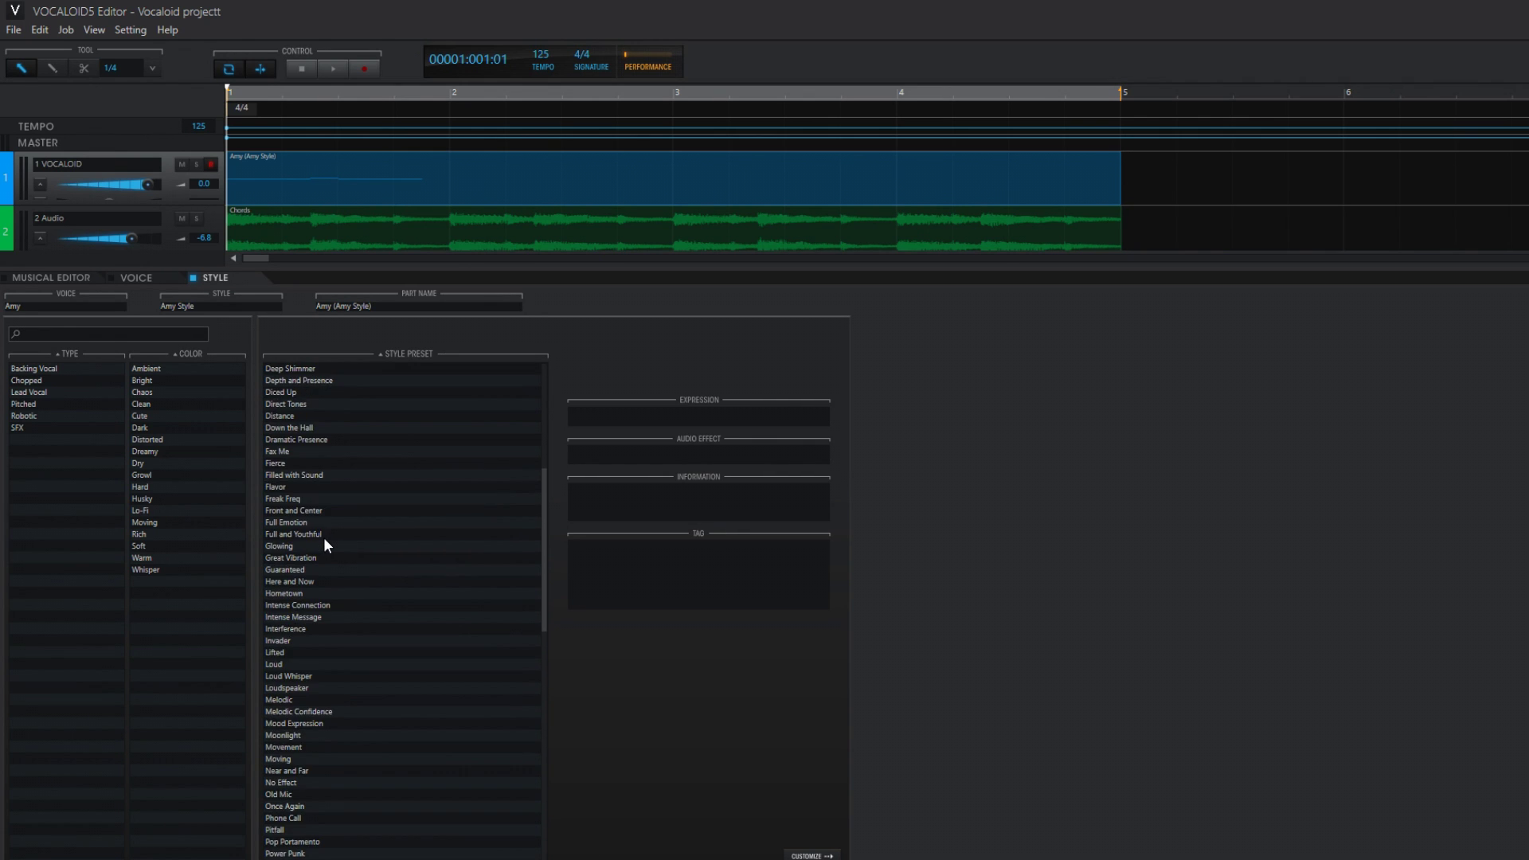
{"action": "scroll", "coordinate": [324, 536], "scroll_direction": "down", "scroll_amount": 3}
{"action": "scroll", "coordinate": [324, 536], "scroll_direction": "down", "scroll_amount": 2}
{"action": "scroll", "coordinate": [324, 545], "scroll_direction": "up", "scroll_amount": 3}
{"action": "scroll", "coordinate": [324, 544], "scroll_direction": "up", "scroll_amount": 3}
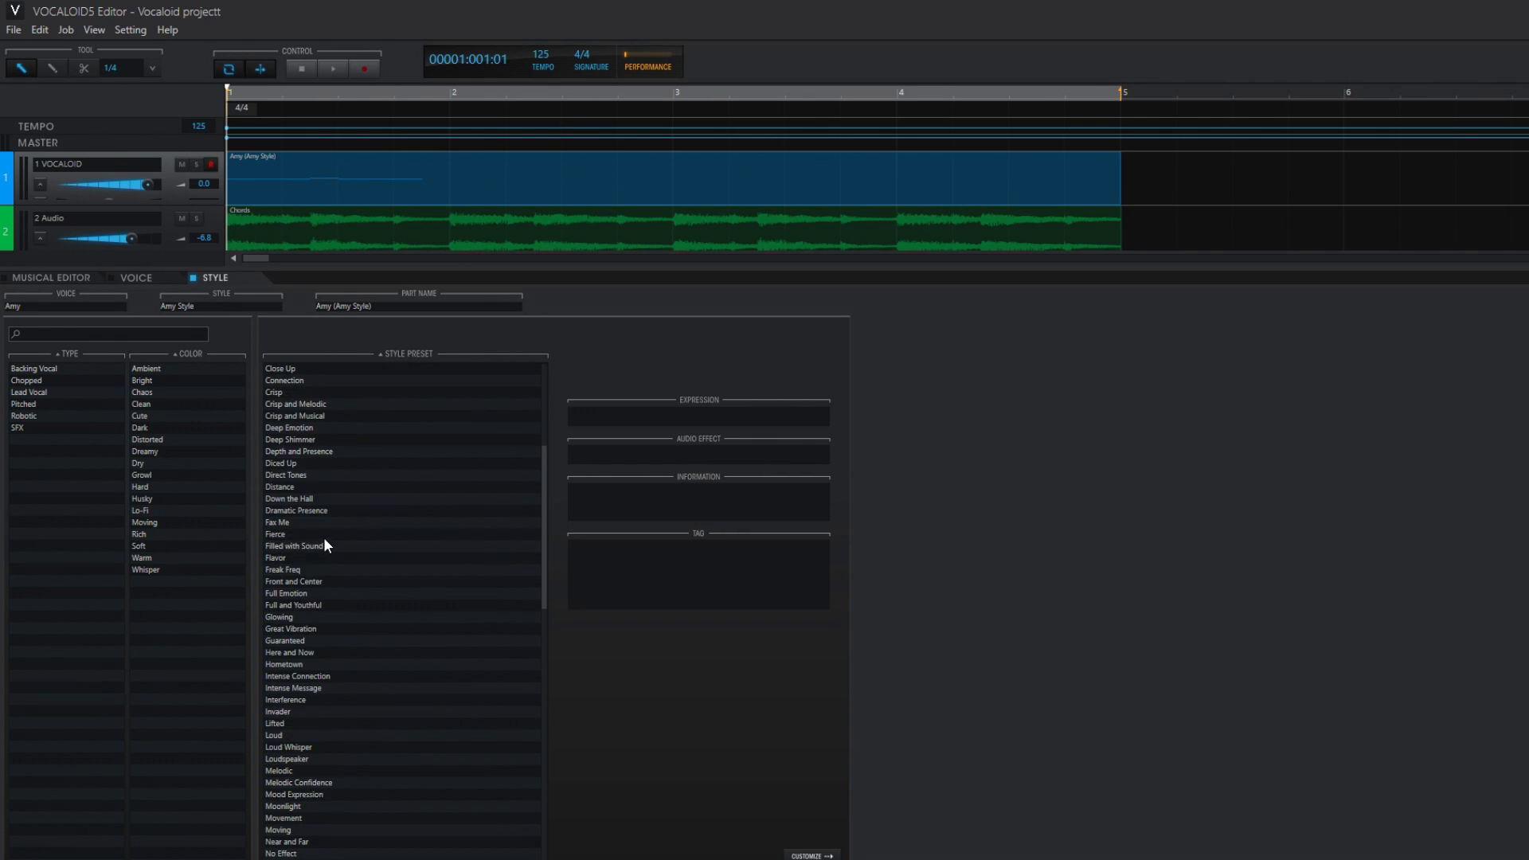
{"action": "scroll", "coordinate": [324, 544], "scroll_direction": "up", "scroll_amount": 3}
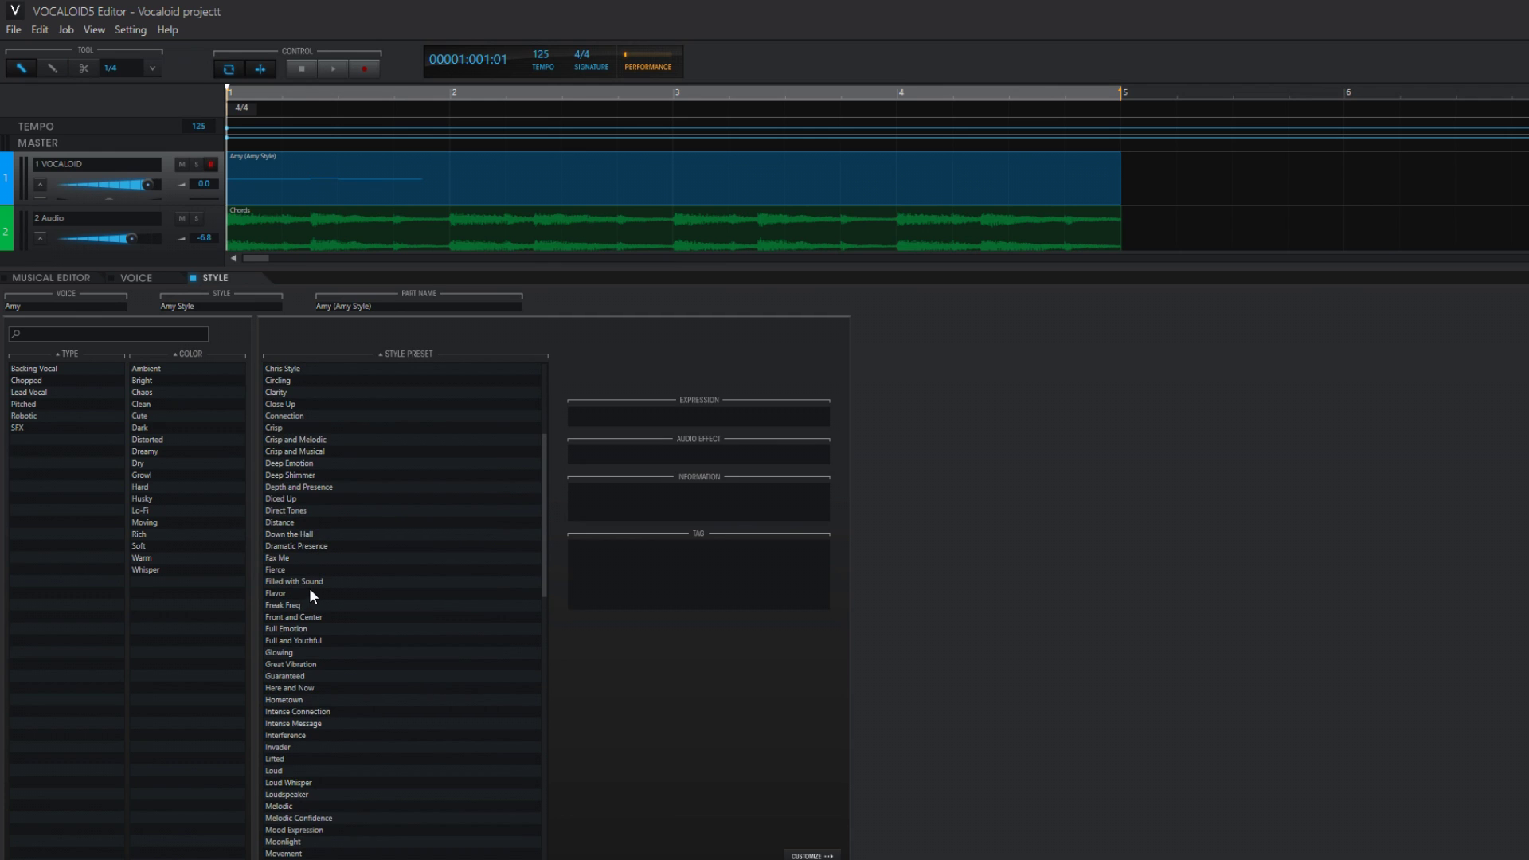
Apply the Full Emotion preset to Amy's part and open its Customize settings.
{"action": "left_click", "coordinate": [302, 625]}
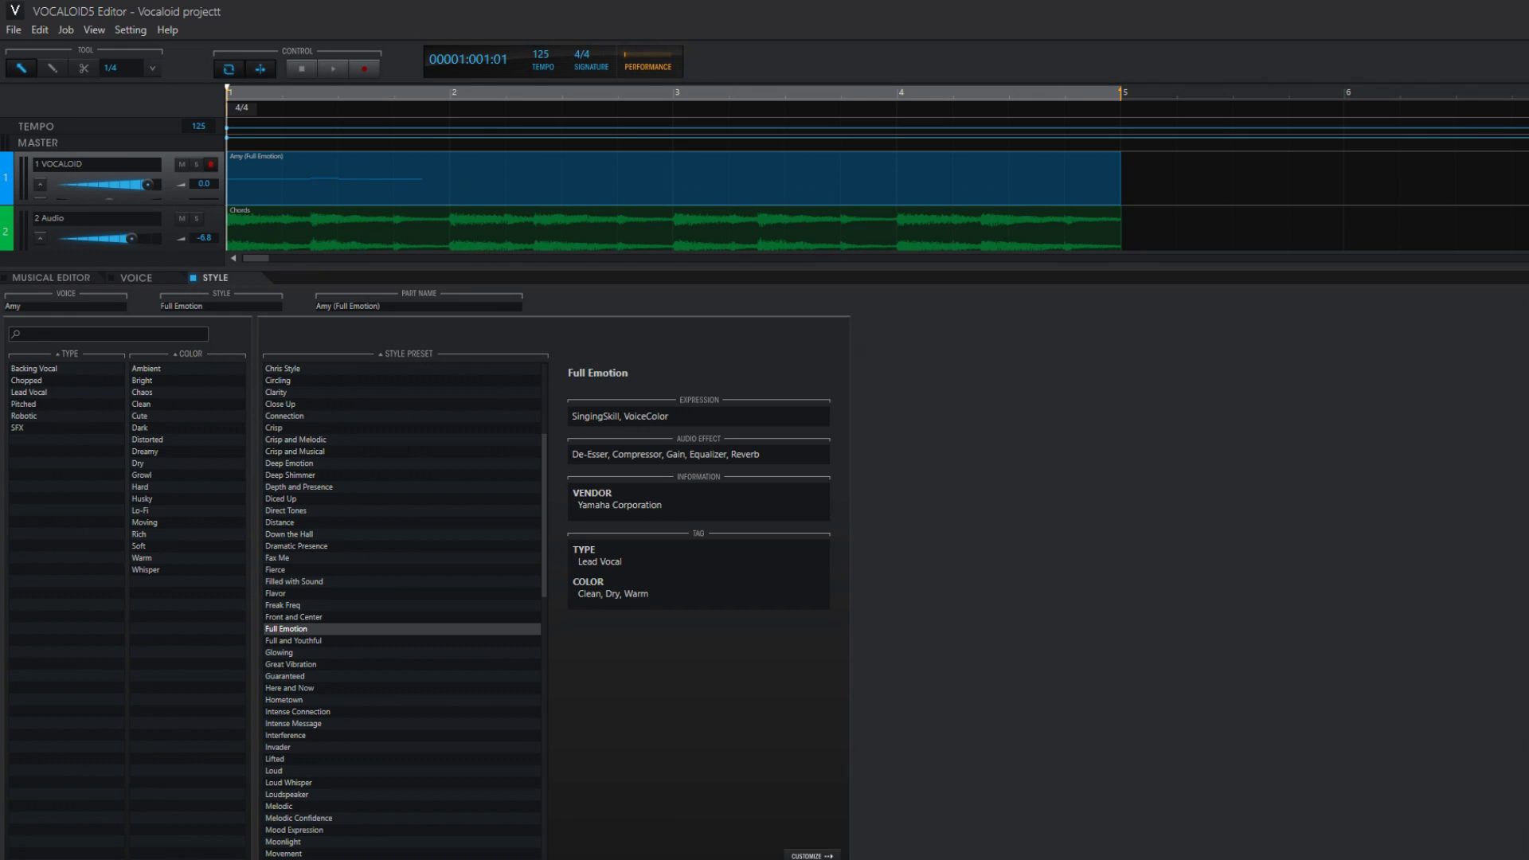
{"action": "left_click", "coordinate": [813, 856]}
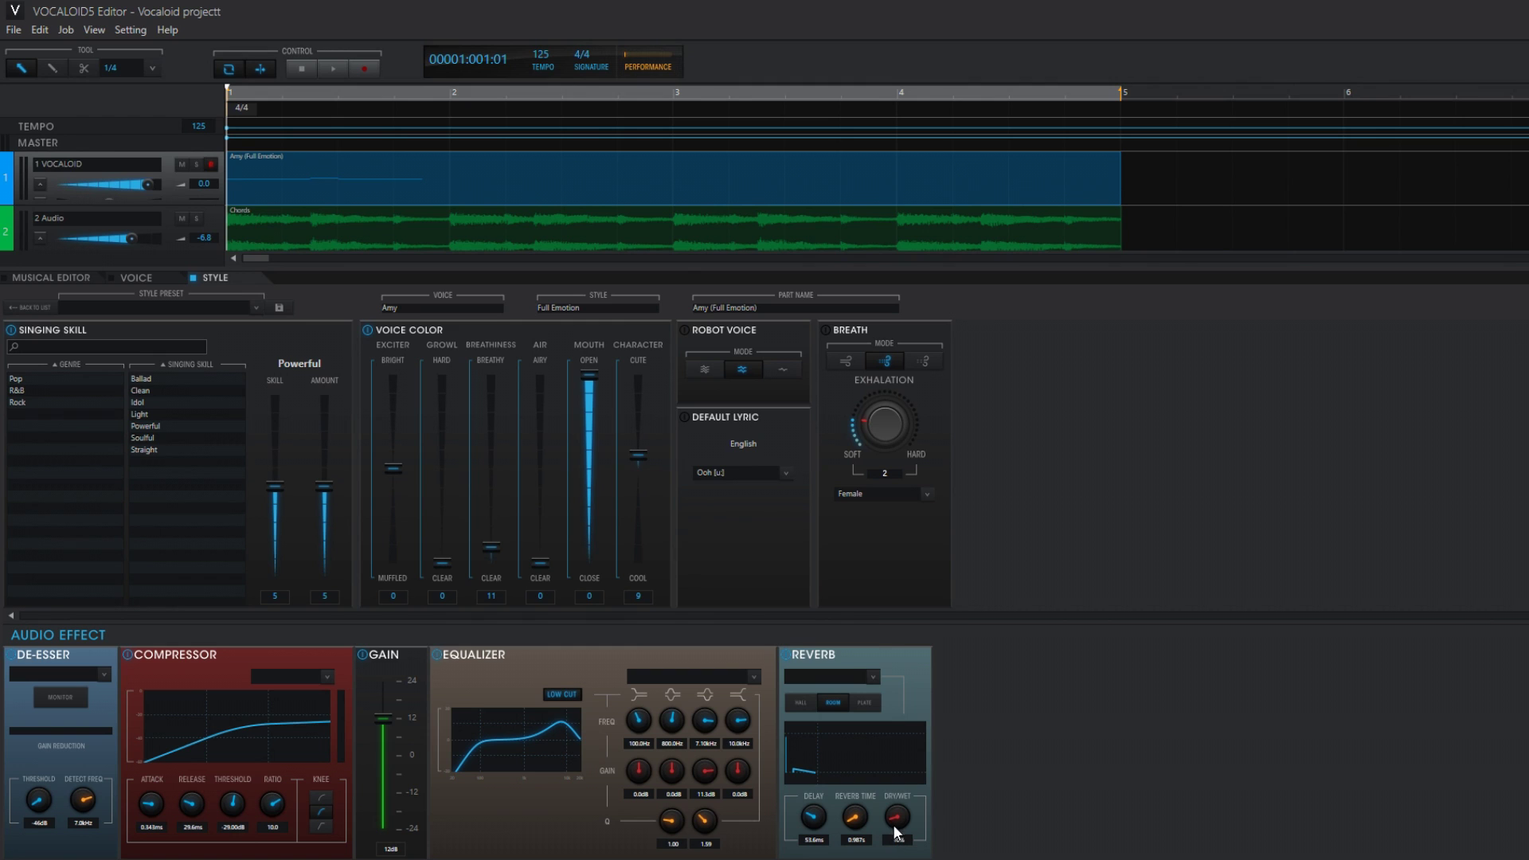
Set Amy's reverb to 2.12 s and 17% Dry/Wet, auditioning before and after.
{"action": "left_click", "coordinate": [327, 73]}
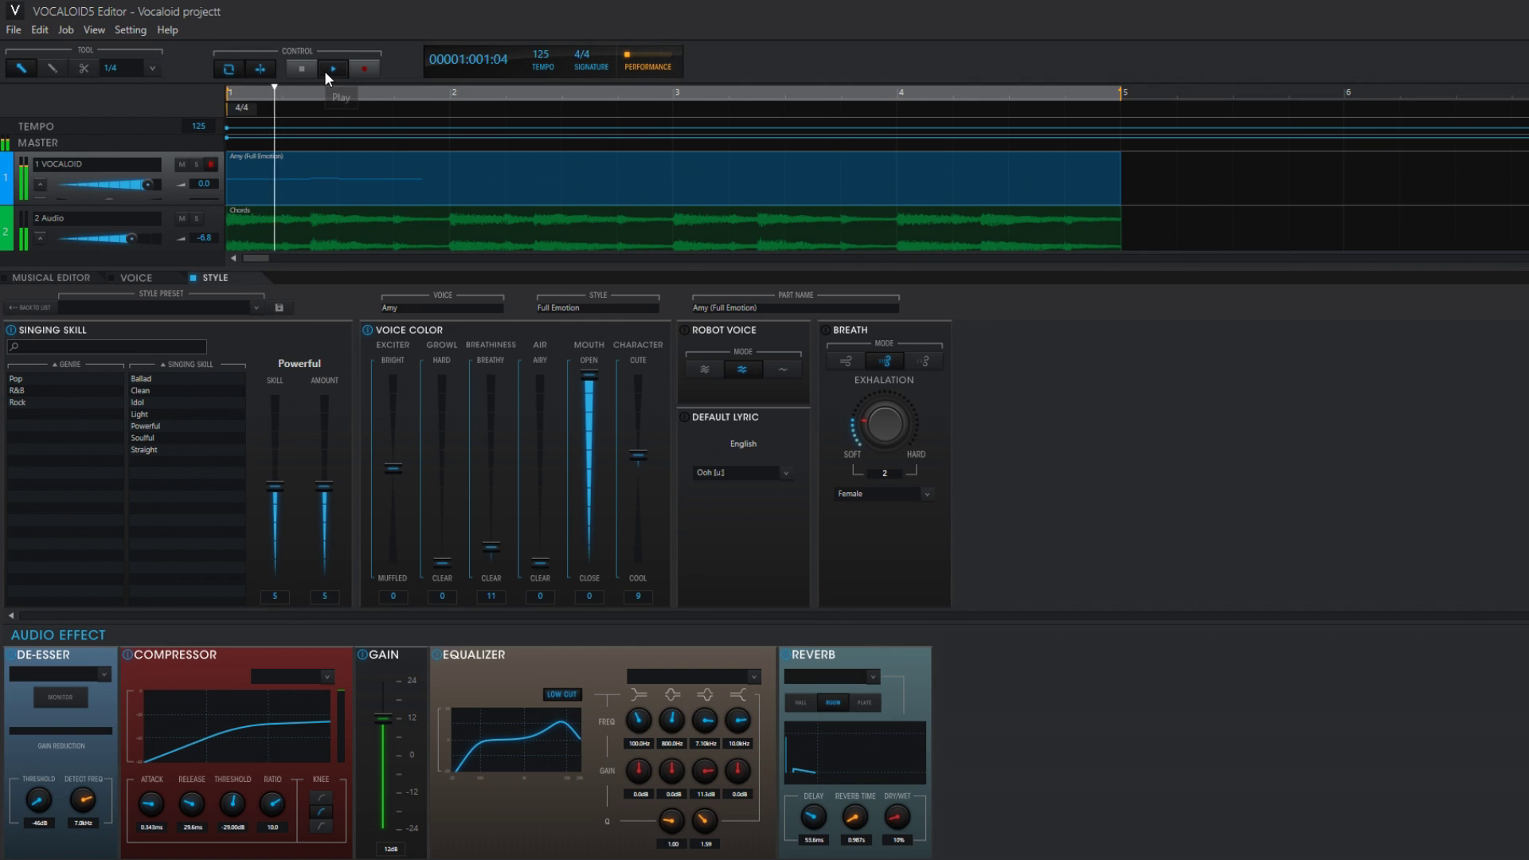
{"action": "left_click", "coordinate": [306, 69]}
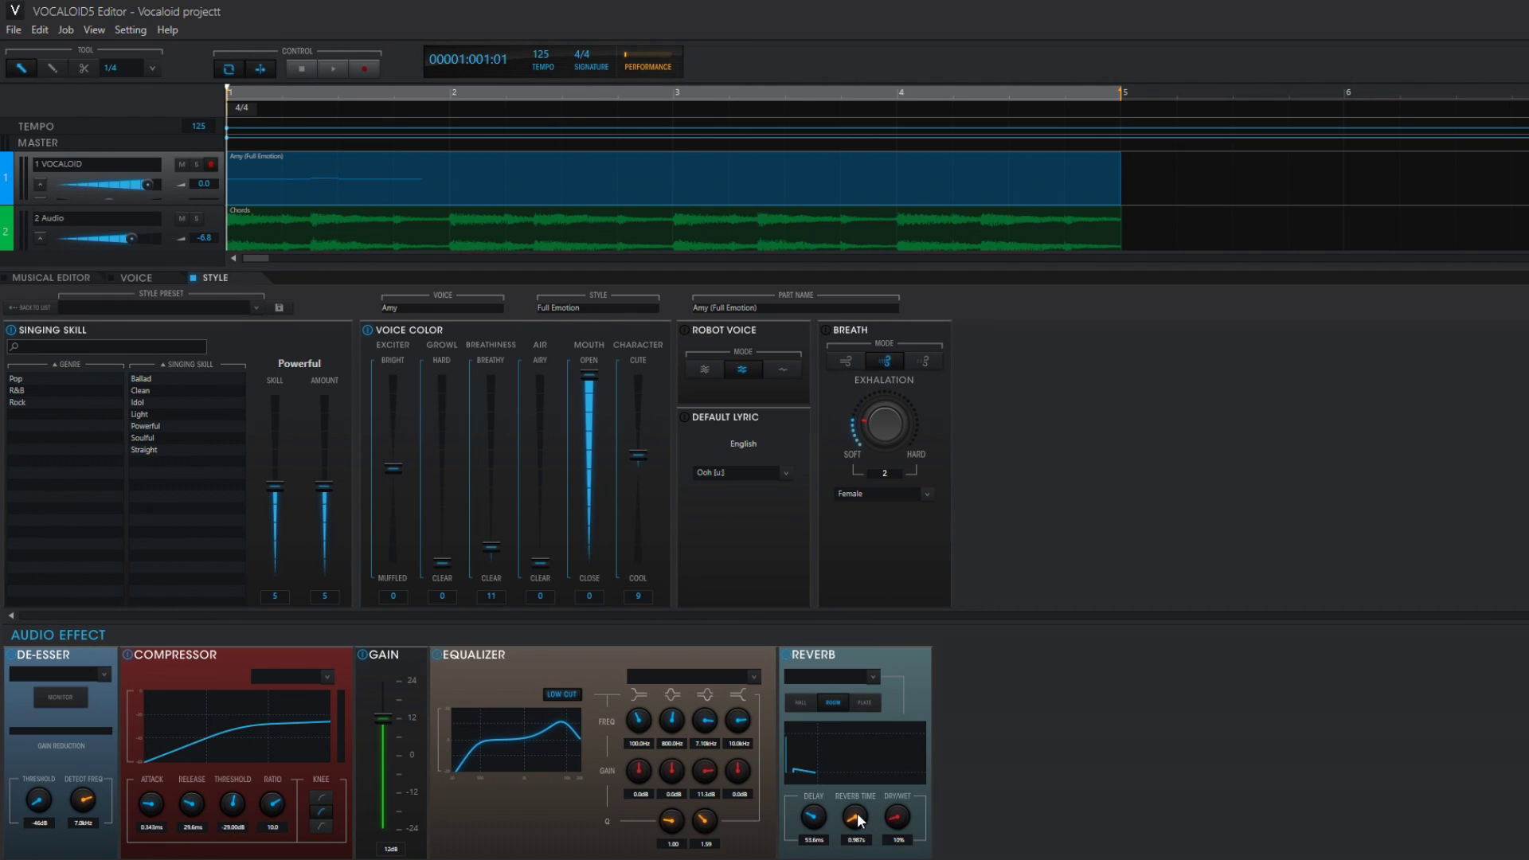
{"action": "scroll", "coordinate": [863, 819], "scroll_direction": "up", "scroll_amount": 2}
{"action": "scroll", "coordinate": [863, 819], "scroll_direction": "up", "scroll_amount": 1}
{"action": "scroll", "coordinate": [896, 819], "scroll_direction": "up", "scroll_amount": 2}
{"action": "left_click", "coordinate": [330, 68]}
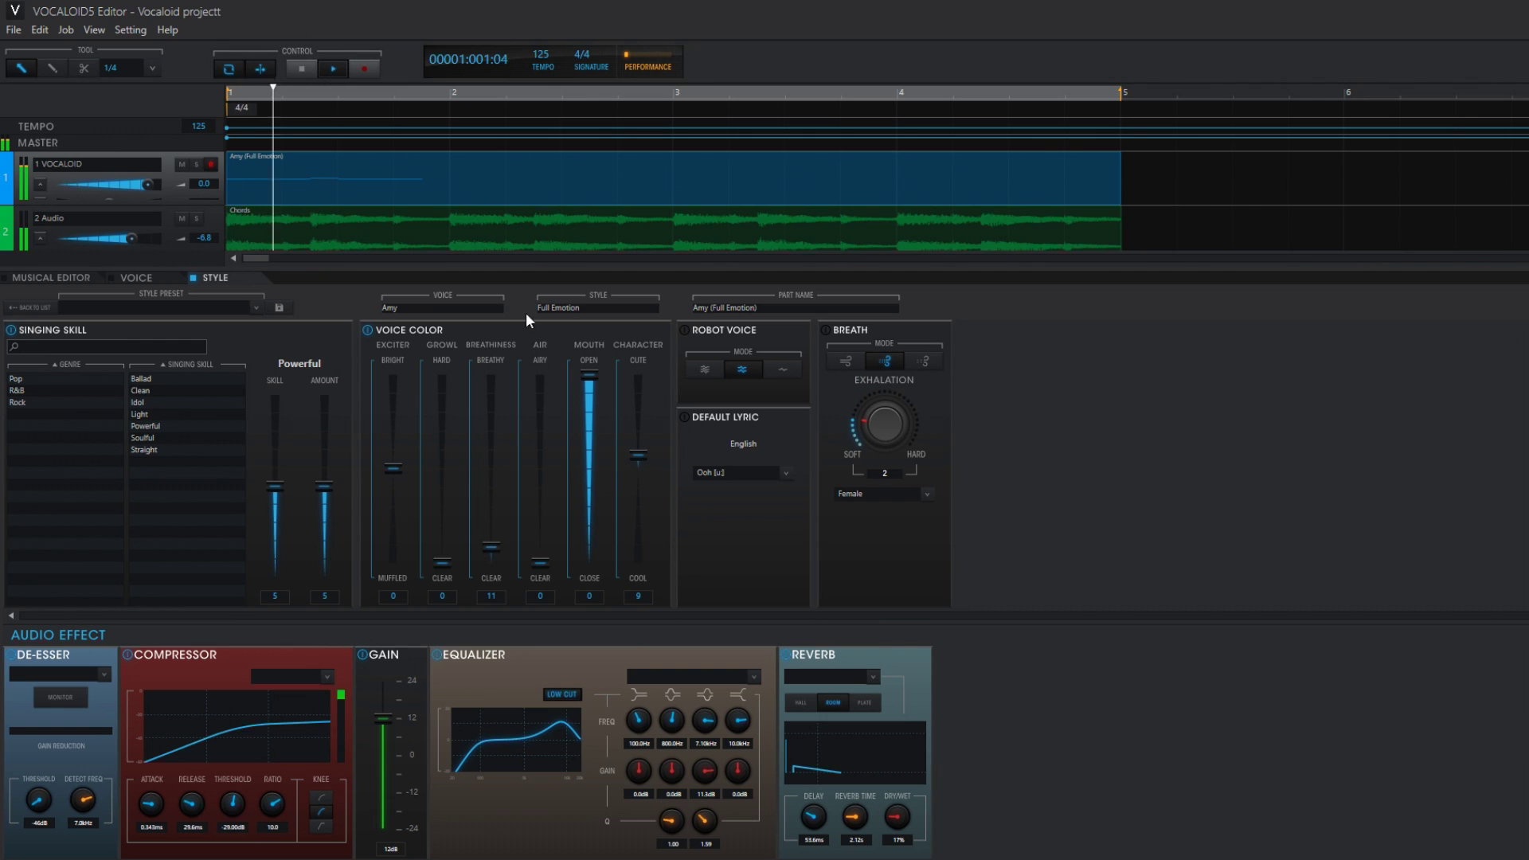
{"action": "left_click", "coordinate": [305, 67]}
Stop playback, return to the Musical Editor, and try the emotion display on the notes.
{"action": "left_click", "coordinate": [306, 65]}
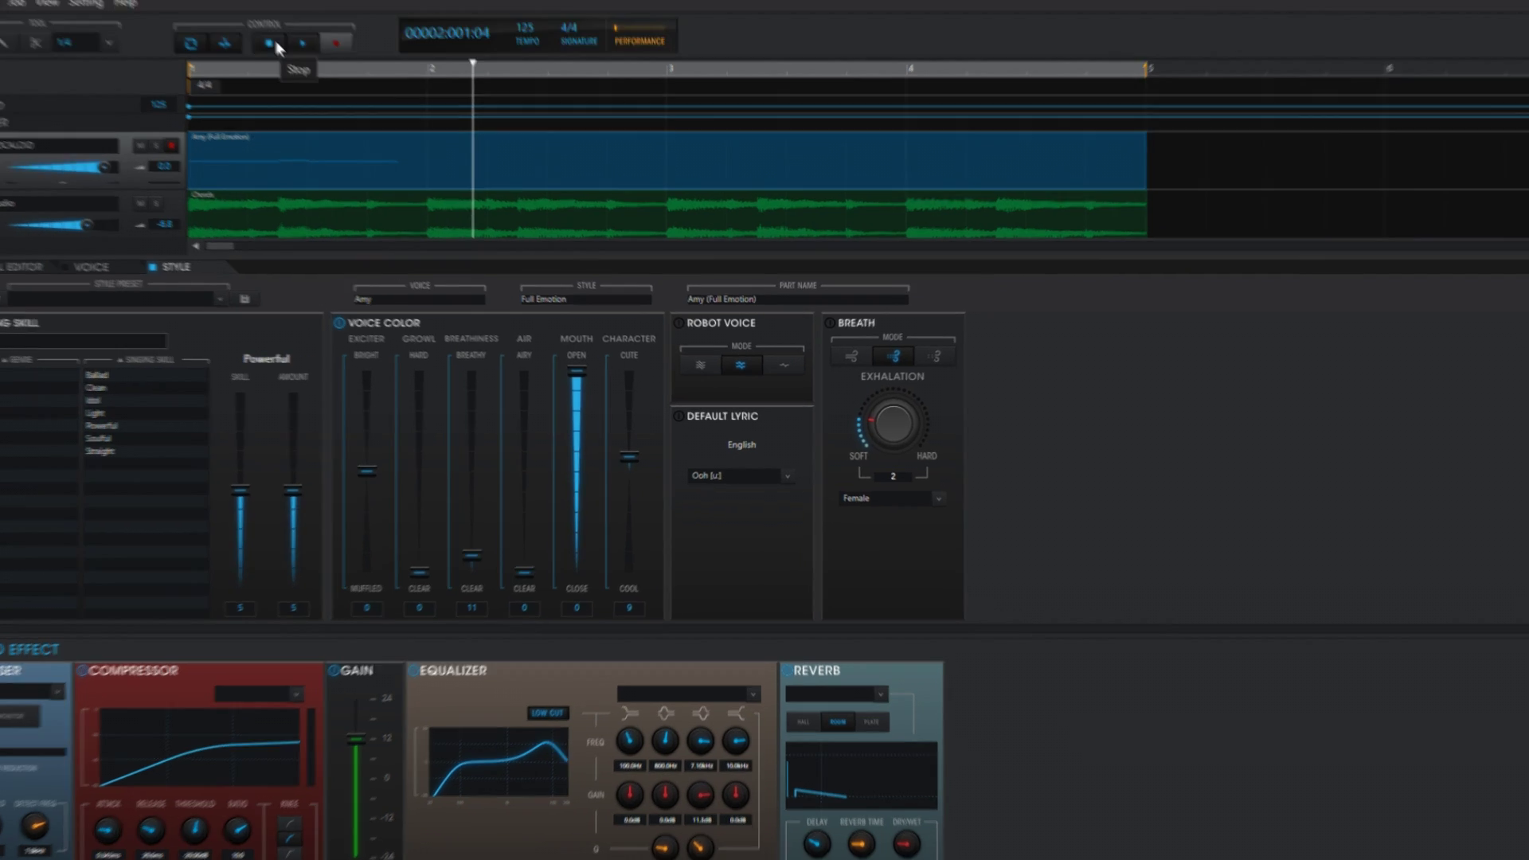
{"action": "left_click", "coordinate": [83, 277]}
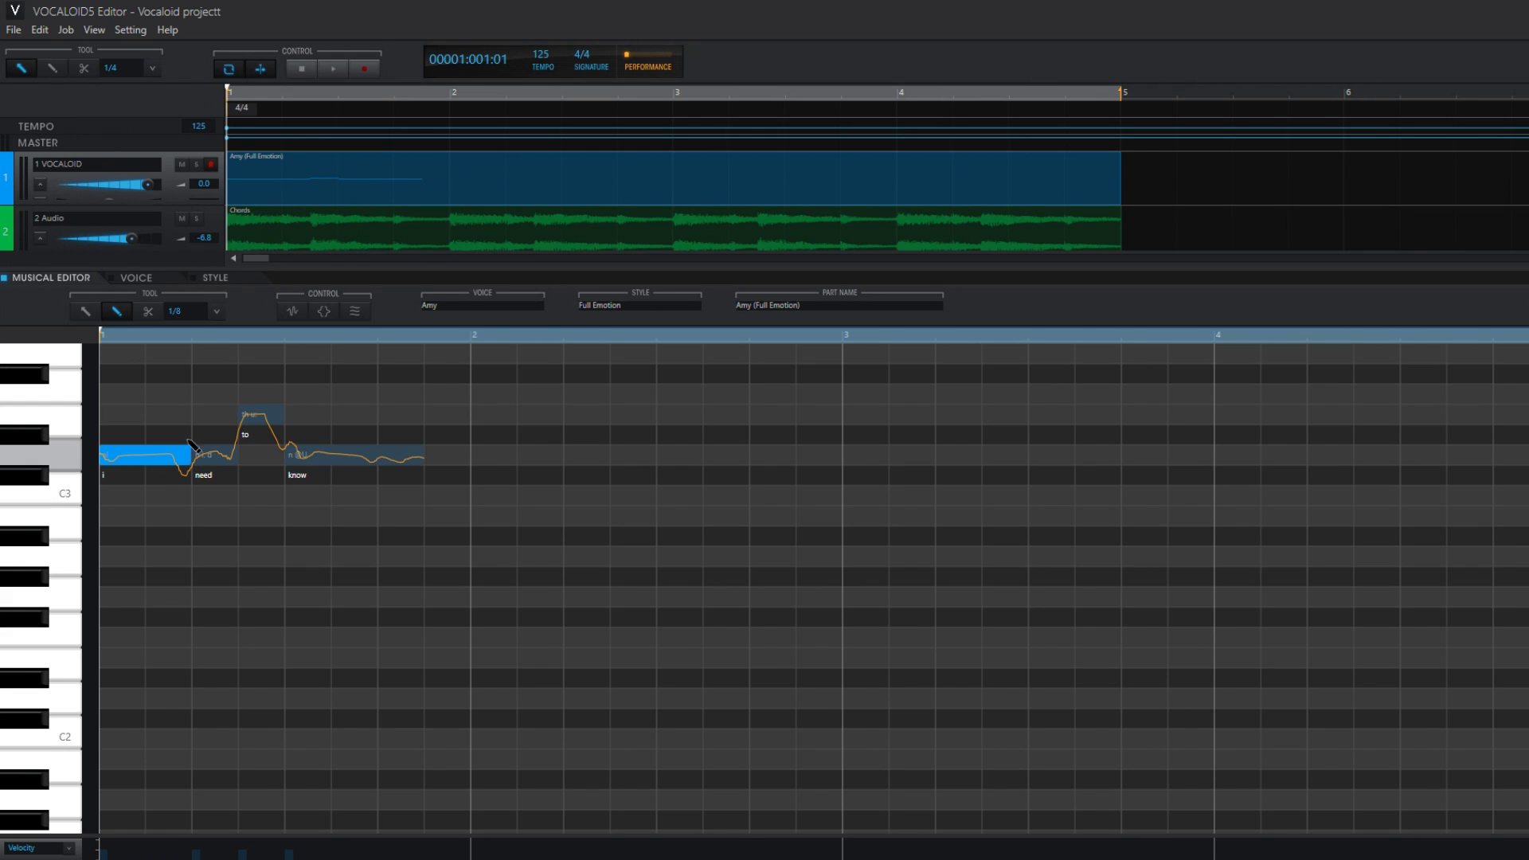
{"action": "left_click", "coordinate": [290, 314]}
Show the attack/release presets, browsing Dynamics, Tone and Ornamentation before Pitch, then replay.
{"action": "left_click", "coordinate": [290, 313]}
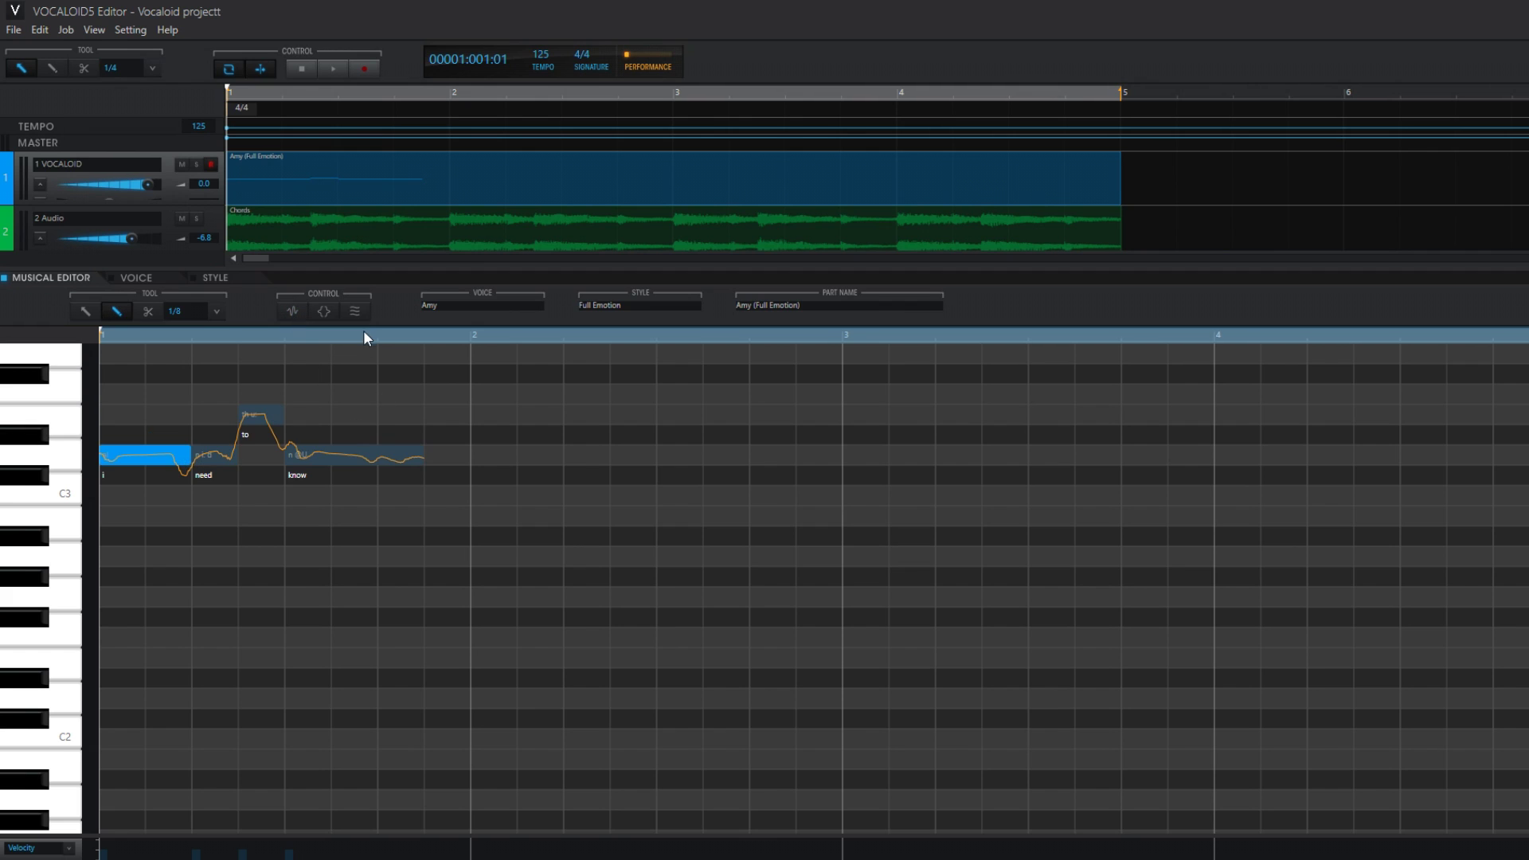
{"action": "left_click", "coordinate": [323, 311]}
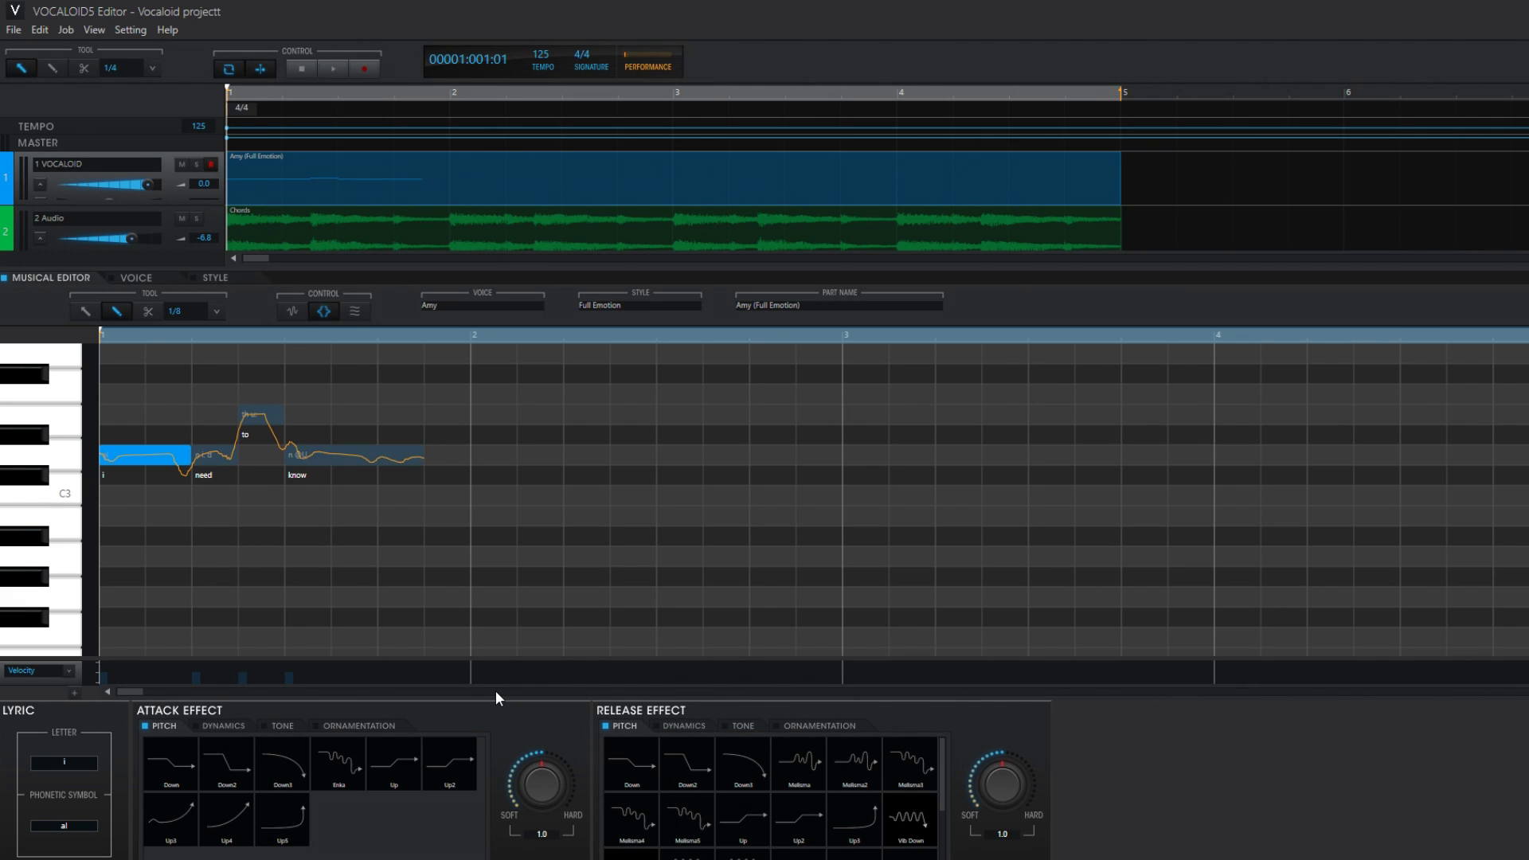
{"action": "left_click", "coordinate": [246, 726]}
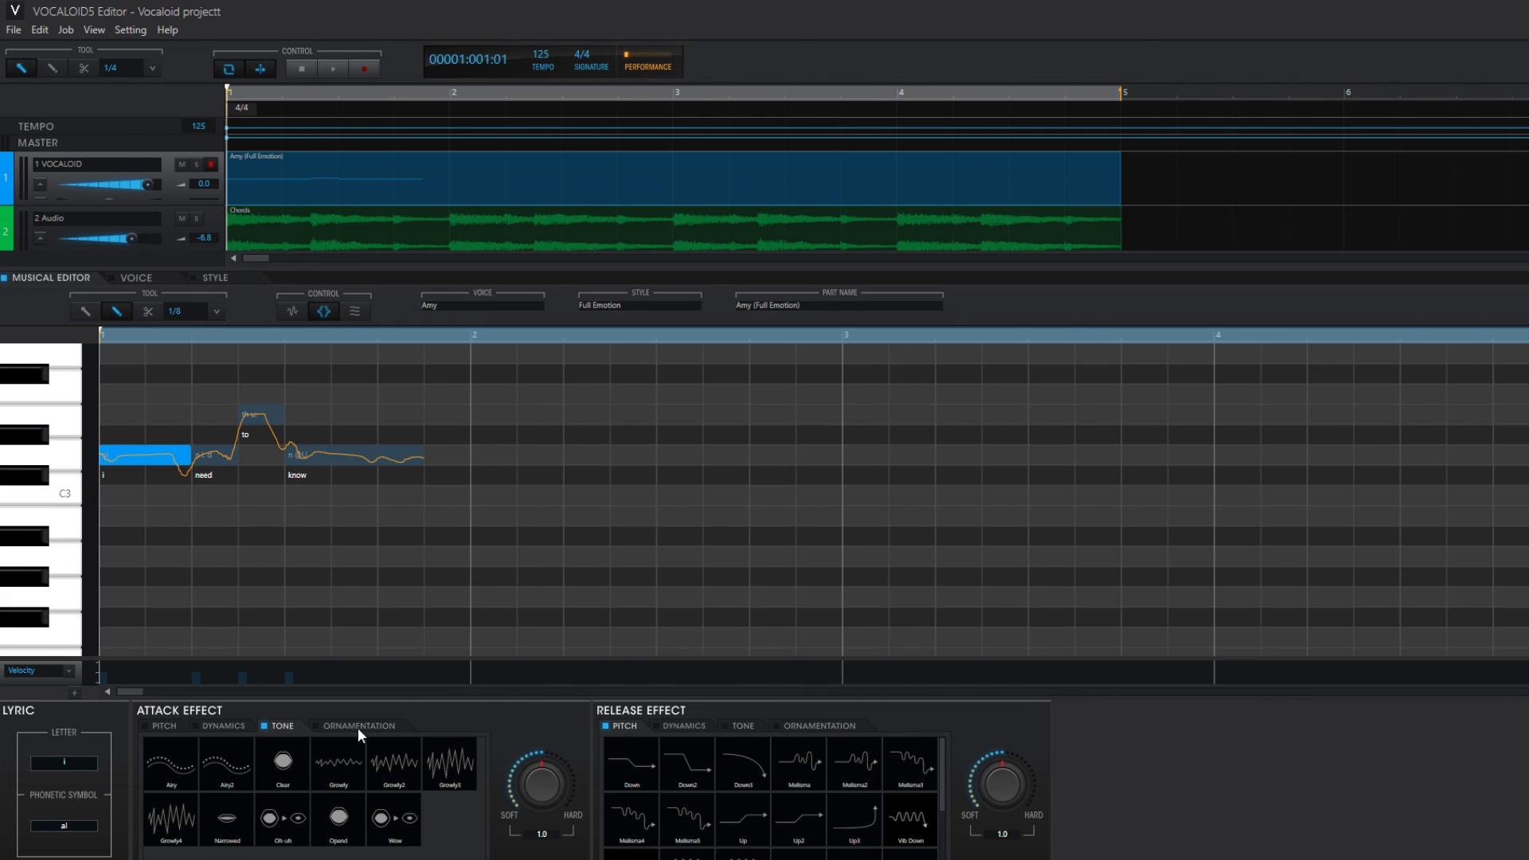
{"action": "left_click", "coordinate": [356, 726]}
{"action": "left_click", "coordinate": [237, 726]}
{"action": "left_click", "coordinate": [164, 727]}
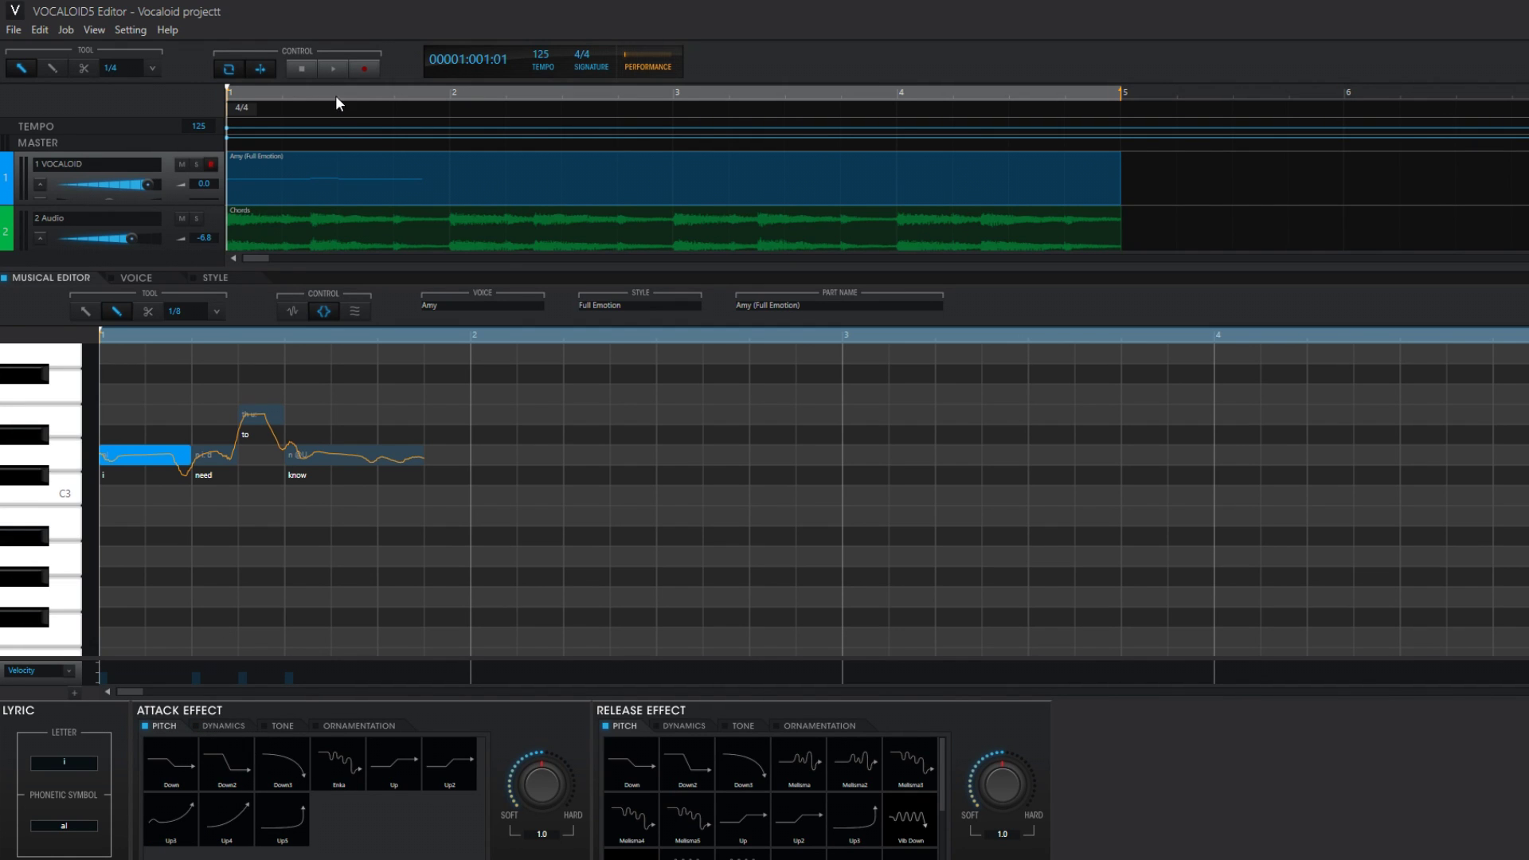
{"action": "left_click", "coordinate": [320, 69]}
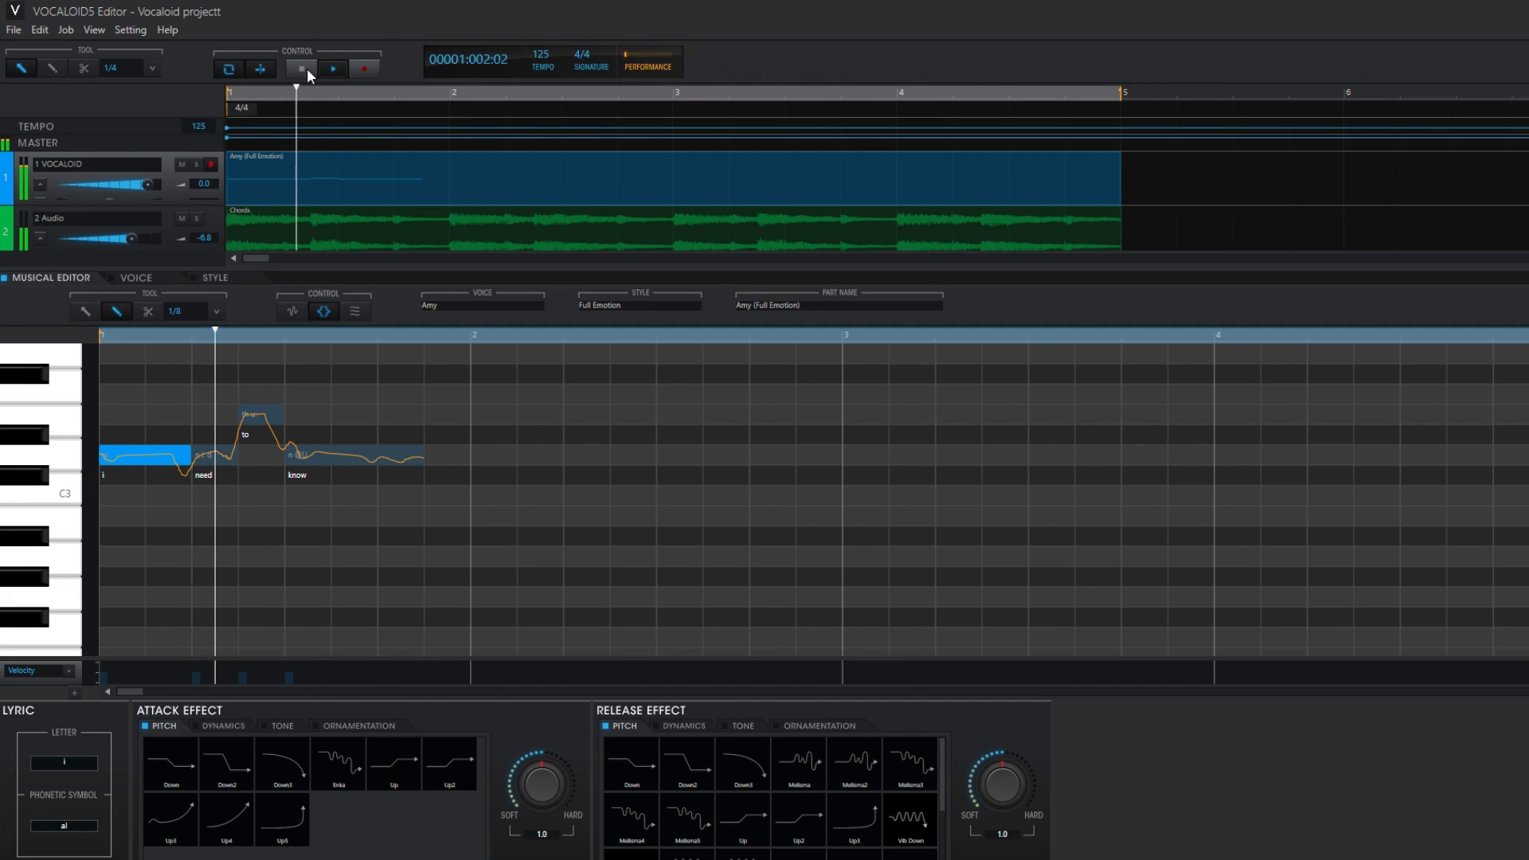
{"action": "left_click", "coordinate": [307, 69]}
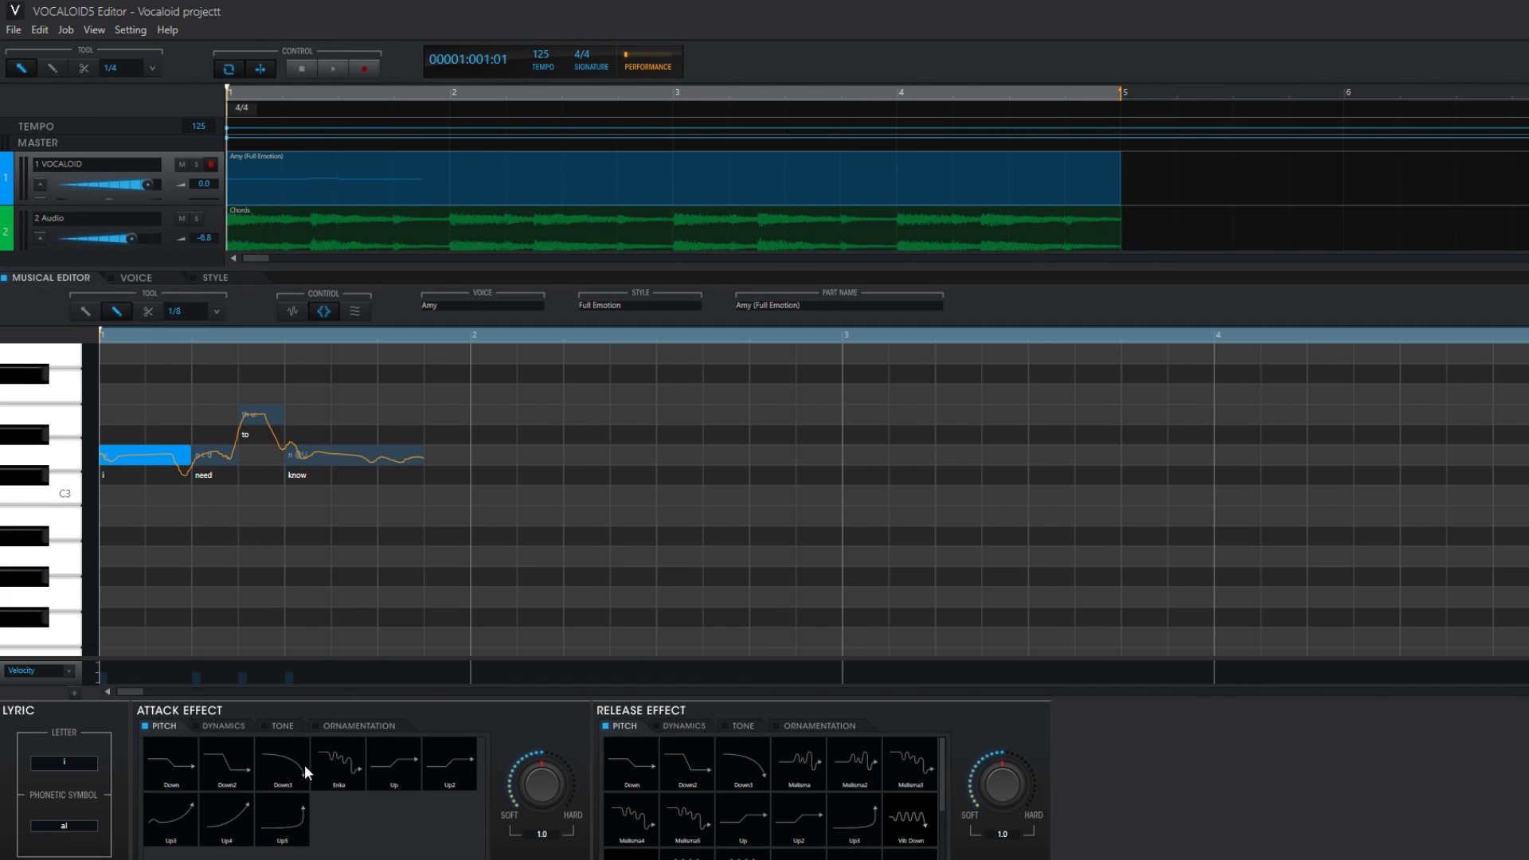
Try a Down pitch attack on note i and listen to it.
{"action": "left_click", "coordinate": [180, 758]}
{"action": "left_click", "coordinate": [332, 69]}
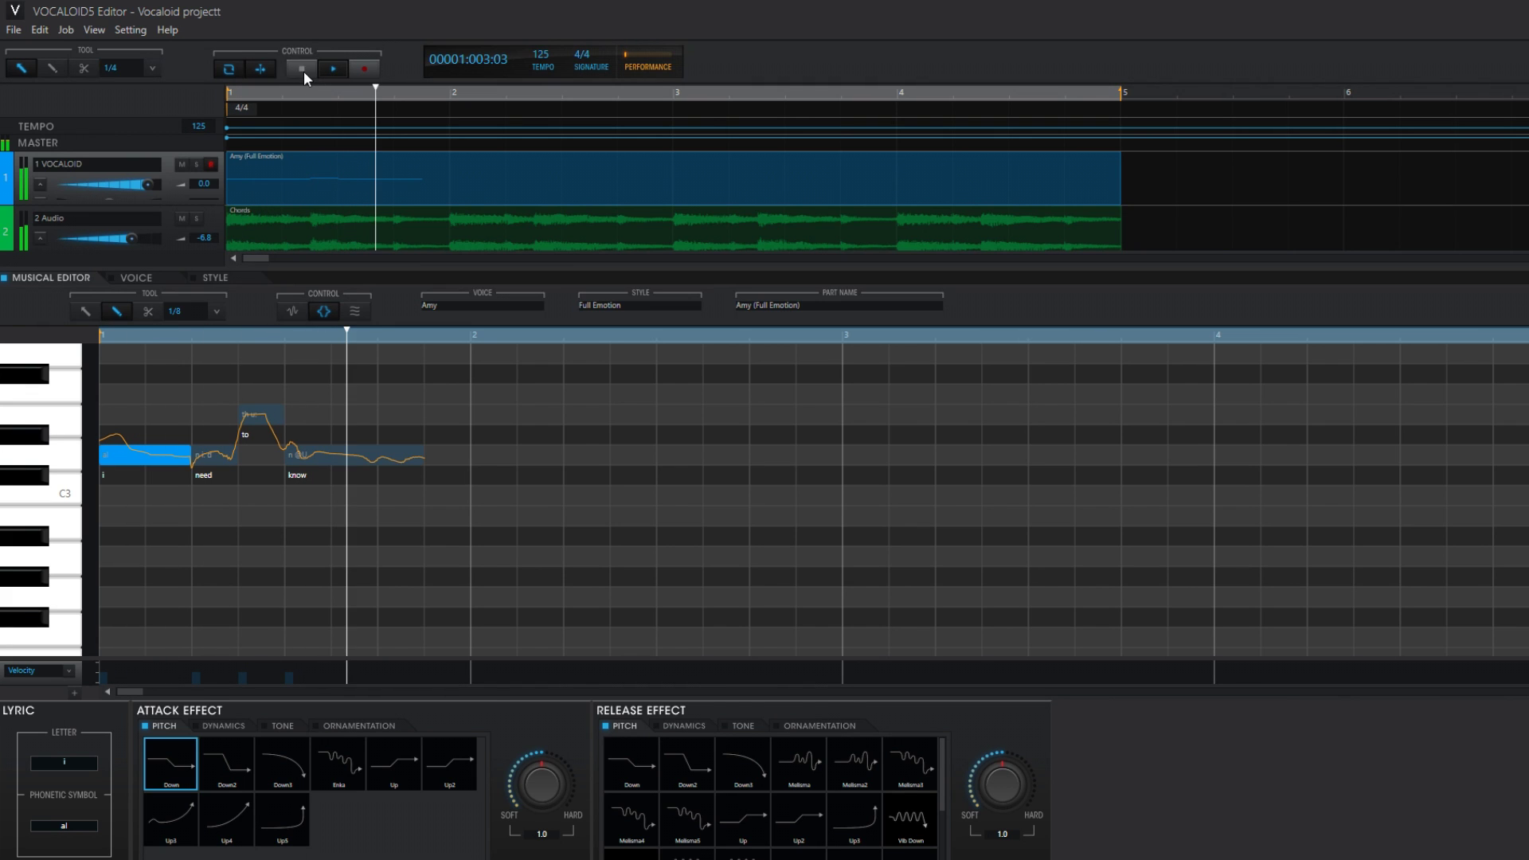
{"action": "left_click", "coordinate": [302, 70]}
Switch note i's attack to Down2 and audition it twice.
{"action": "left_click", "coordinate": [228, 776]}
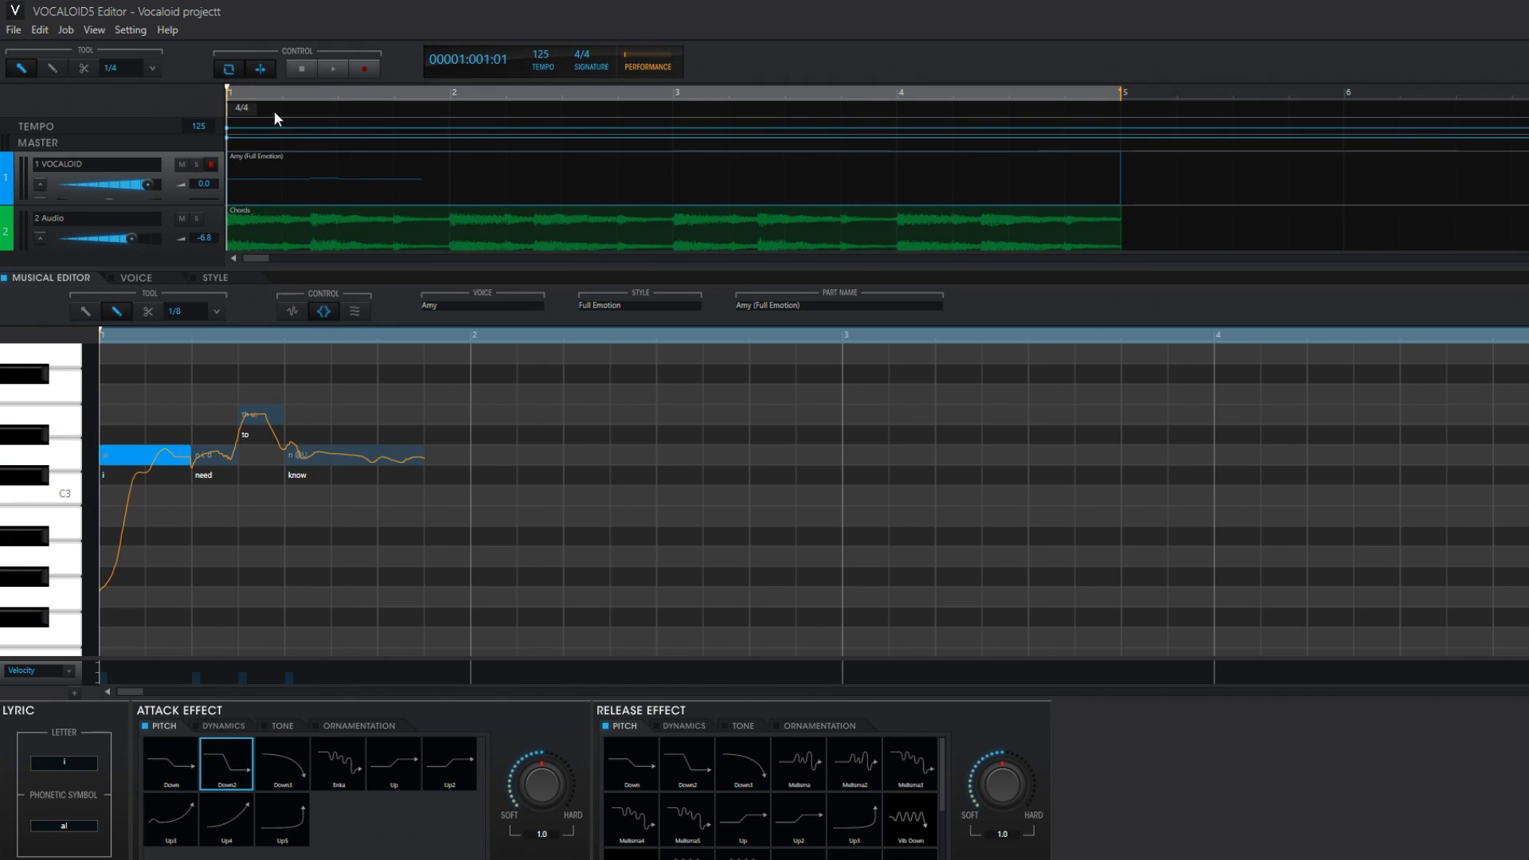
{"action": "left_click", "coordinate": [325, 66]}
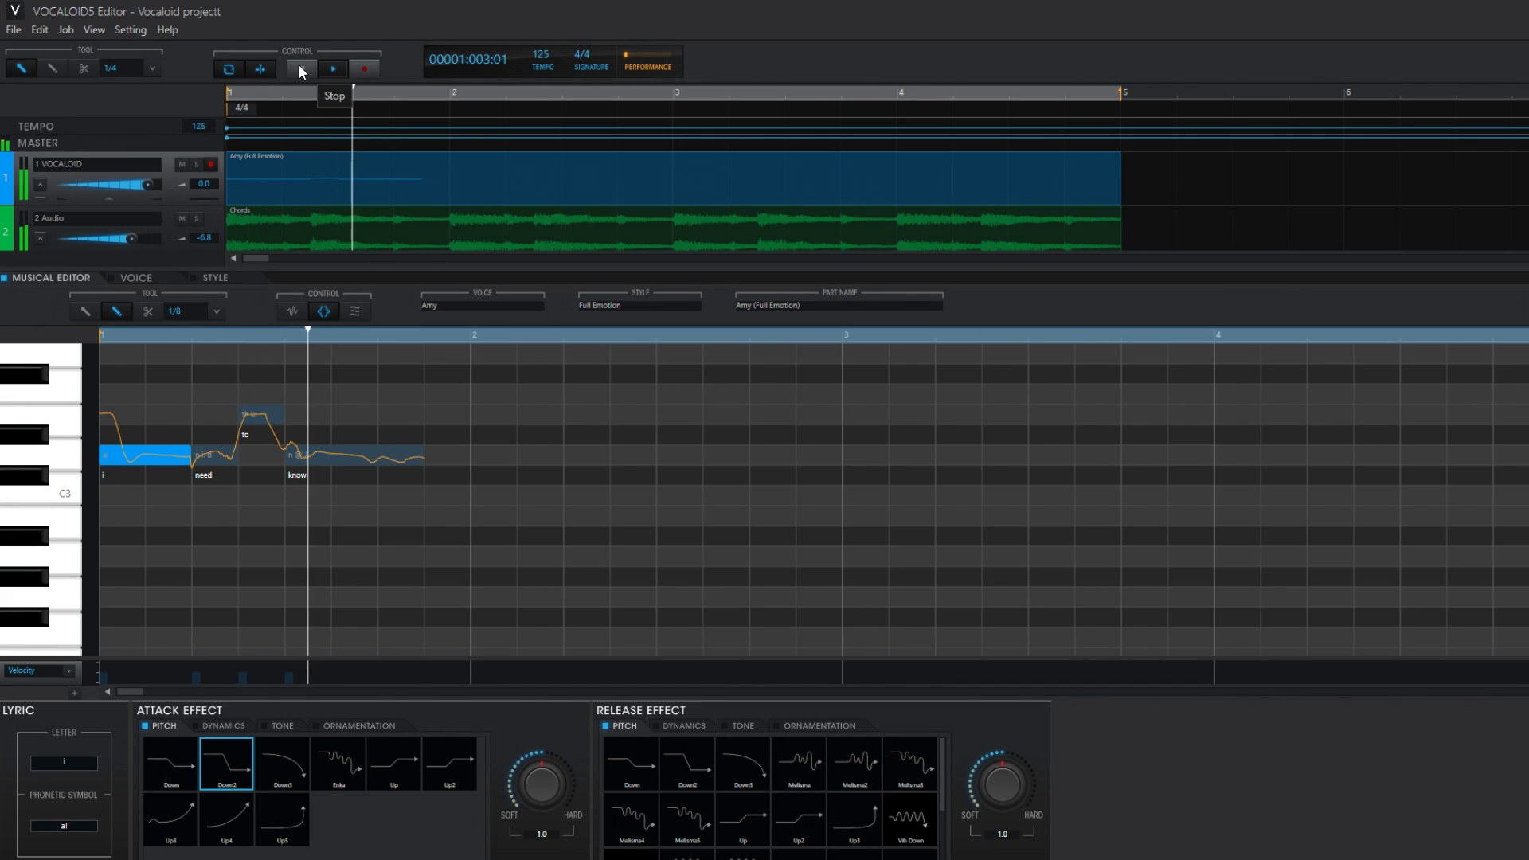
{"action": "left_click", "coordinate": [299, 65]}
{"action": "left_click", "coordinate": [319, 66]}
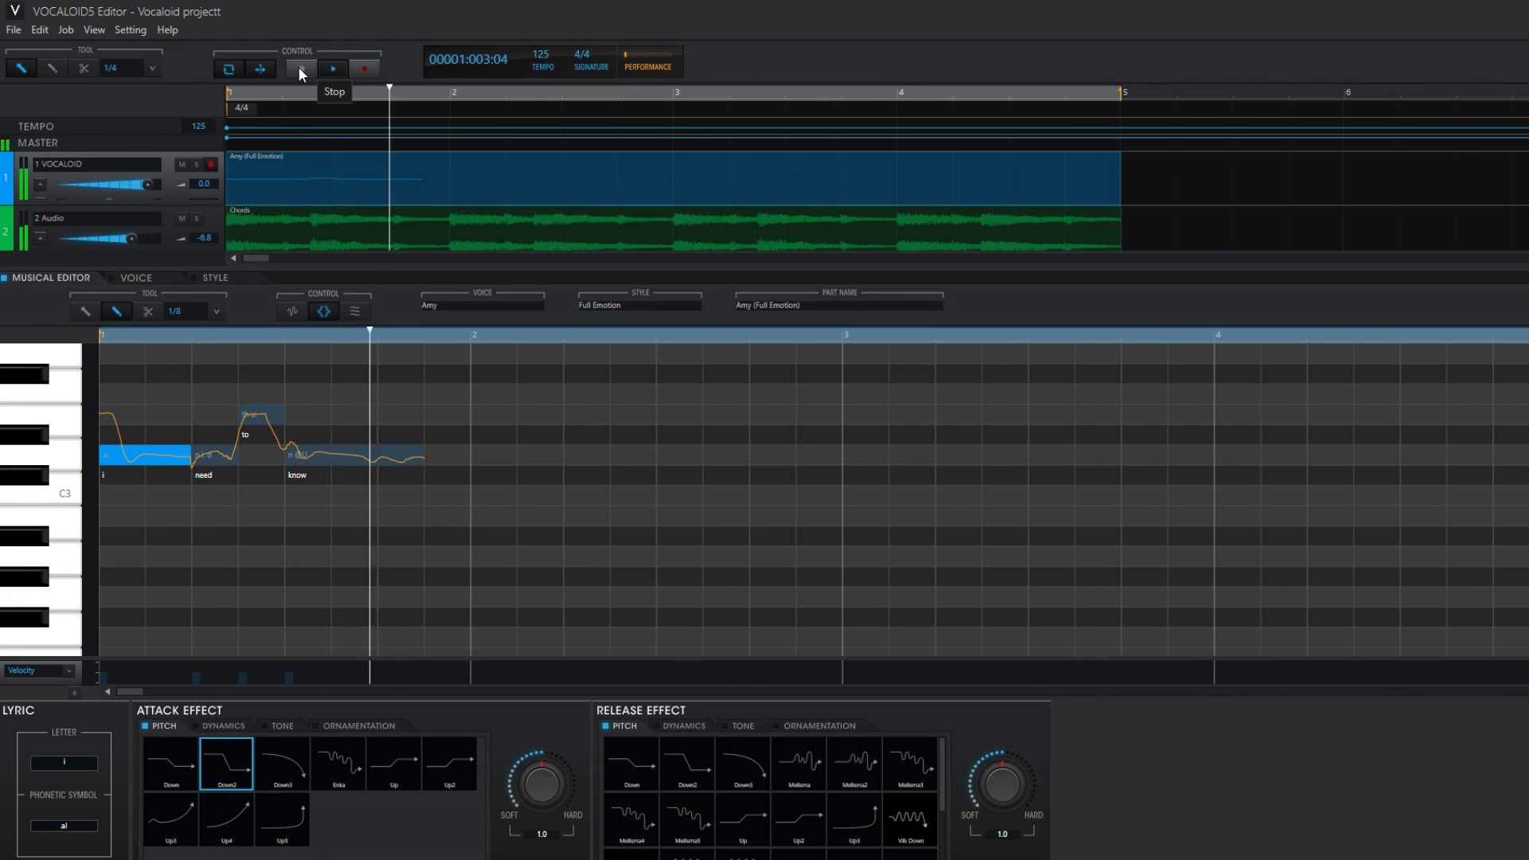
{"action": "left_click", "coordinate": [297, 67]}
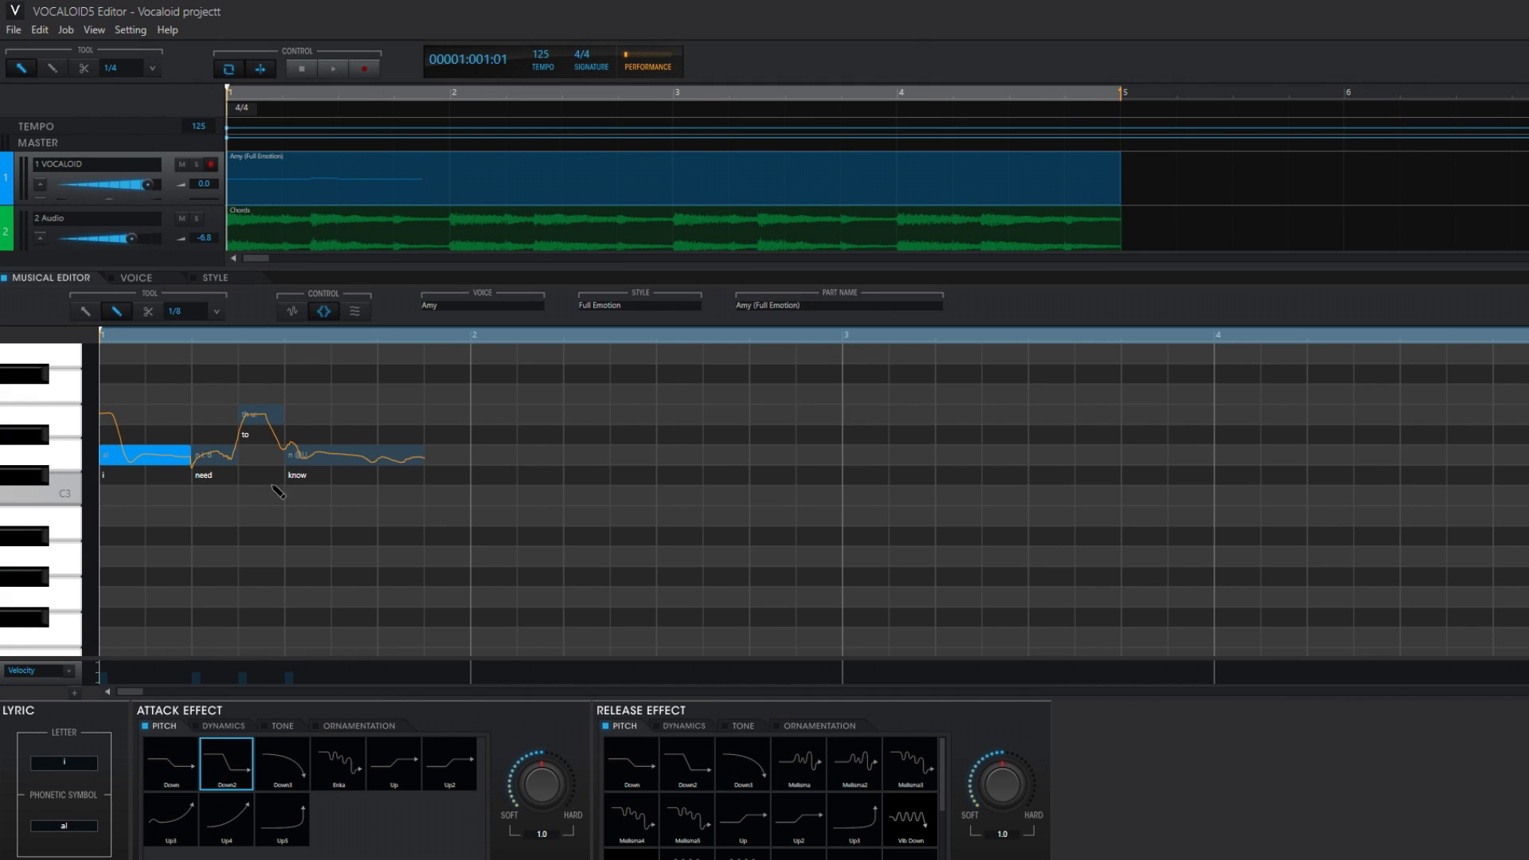
{"action": "left_click", "coordinate": [331, 467]}
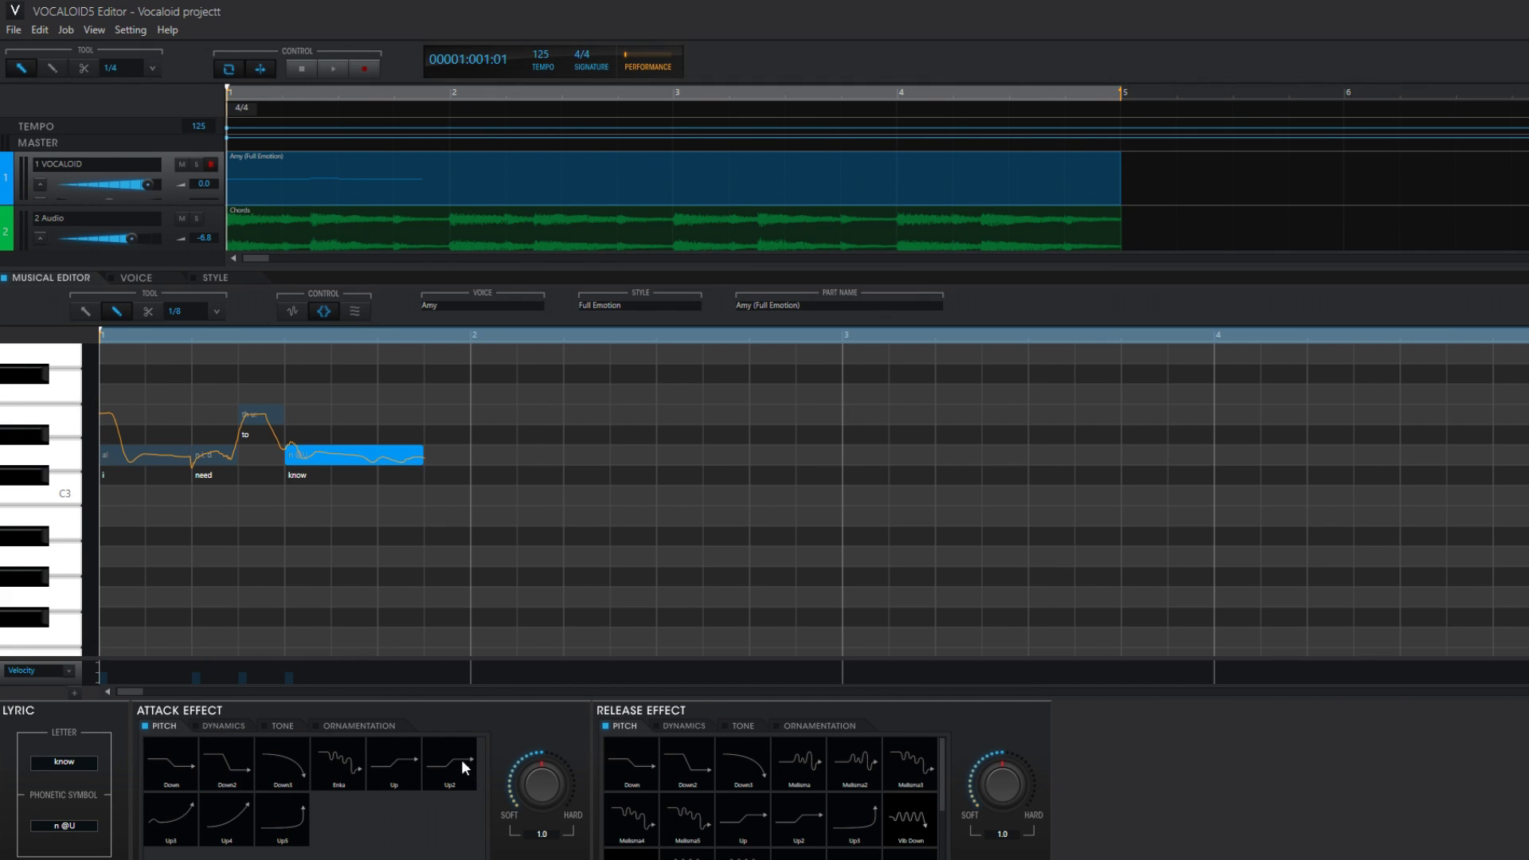
{"action": "left_click", "coordinate": [340, 754]}
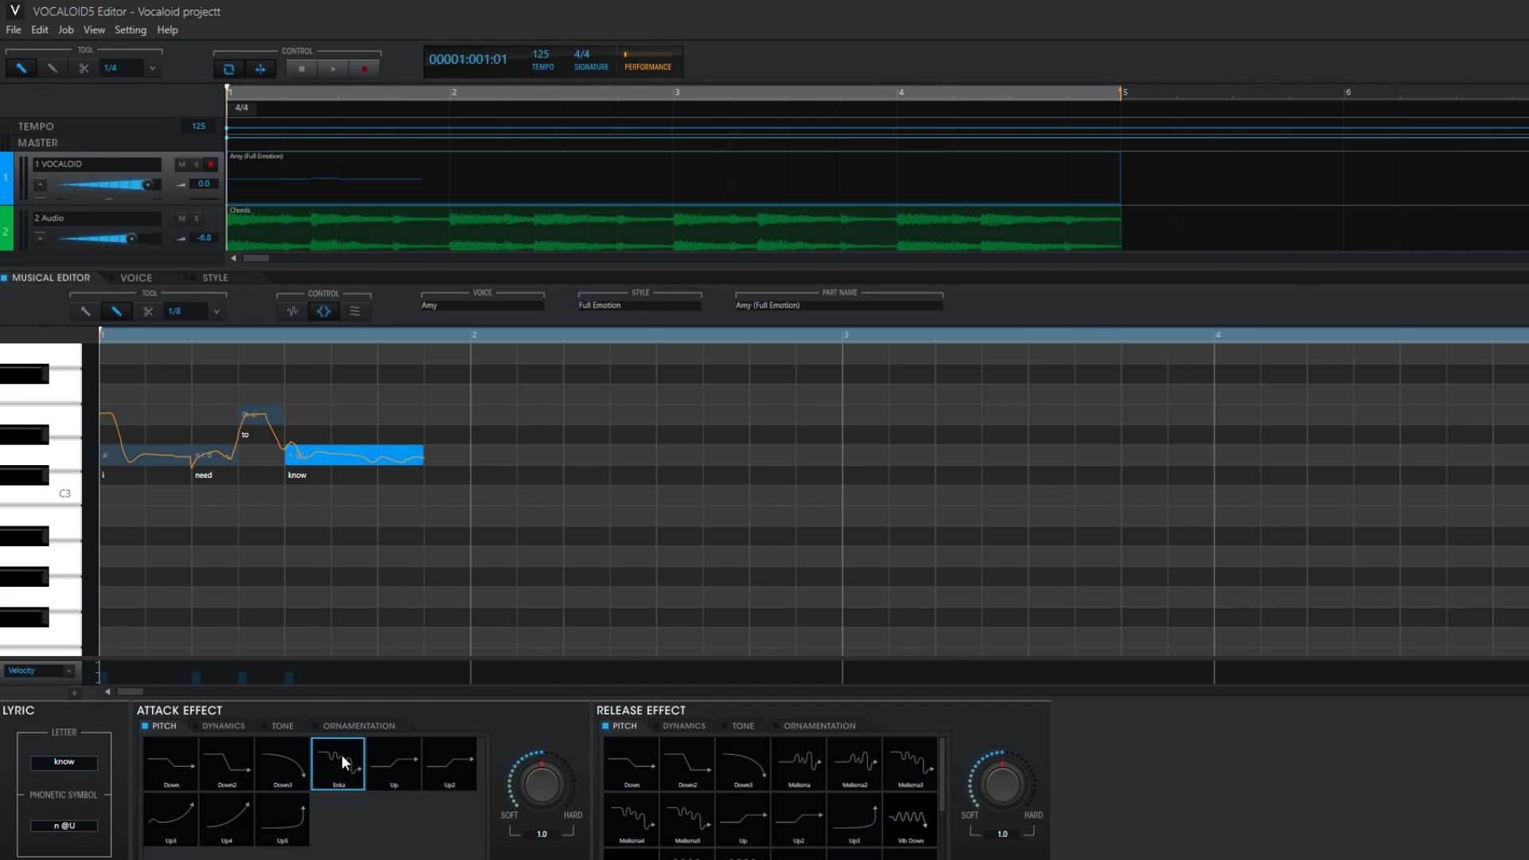
{"action": "left_click", "coordinate": [324, 72]}
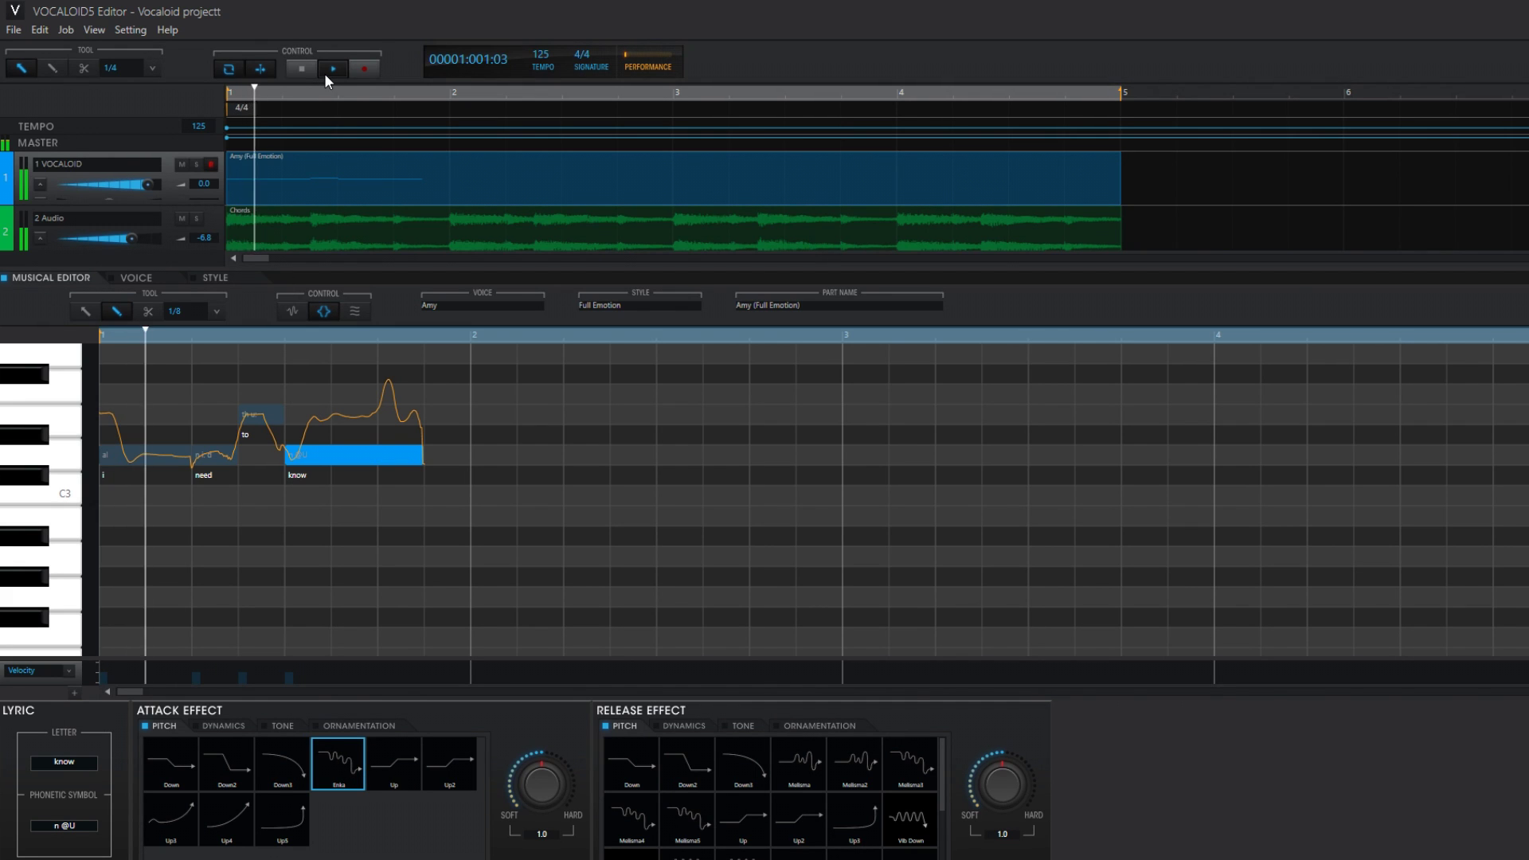
{"action": "left_click", "coordinate": [311, 67]}
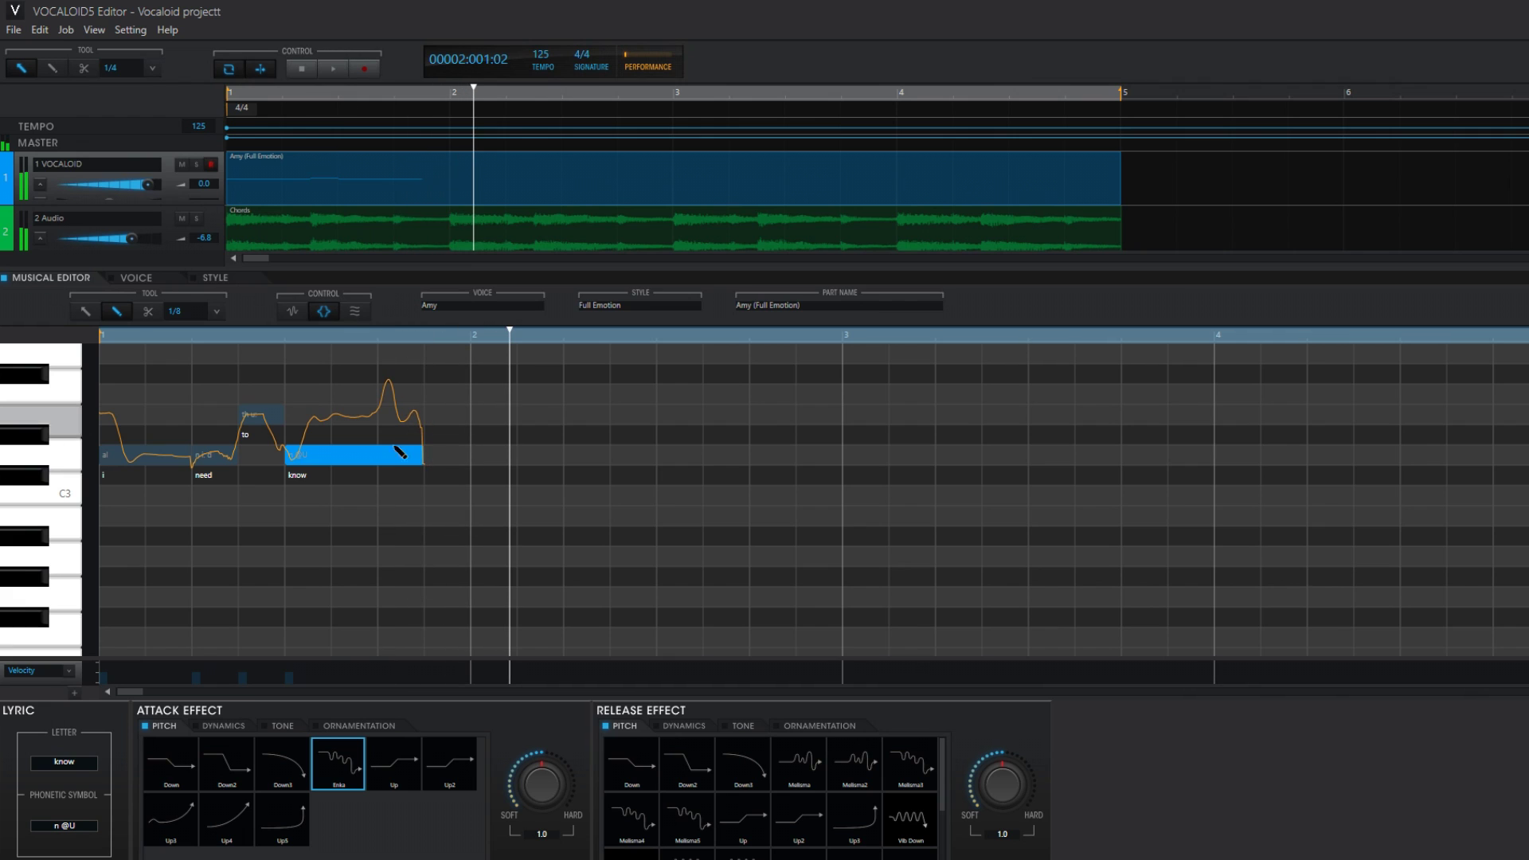
{"action": "left_click_drag", "start_coordinate": [433, 452], "coordinate": [470, 454]}
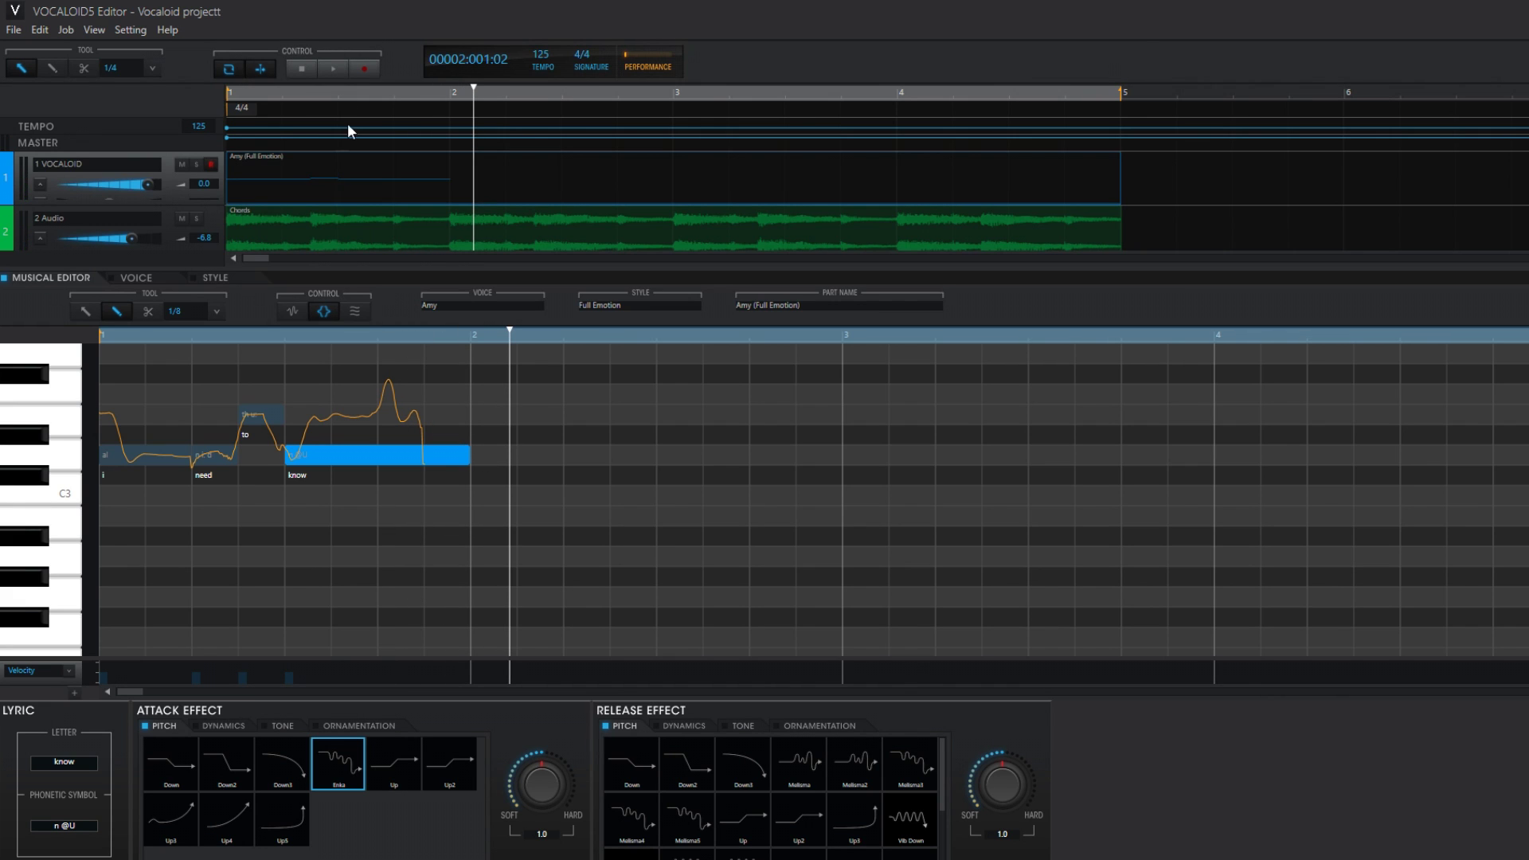
{"action": "left_click", "coordinate": [307, 69]}
{"action": "left_click", "coordinate": [331, 71]}
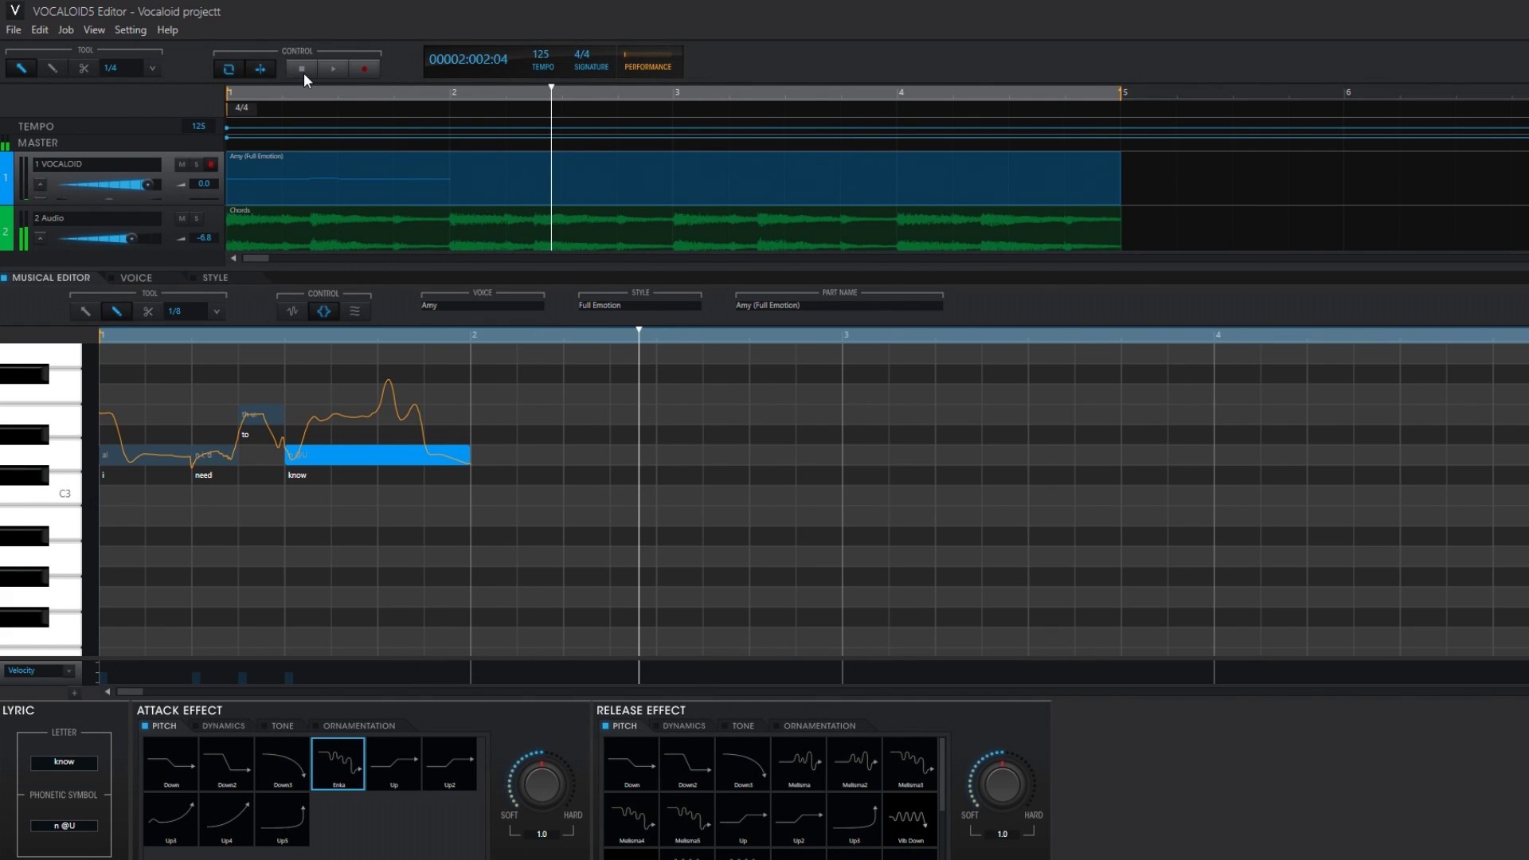
{"action": "left_click", "coordinate": [304, 73]}
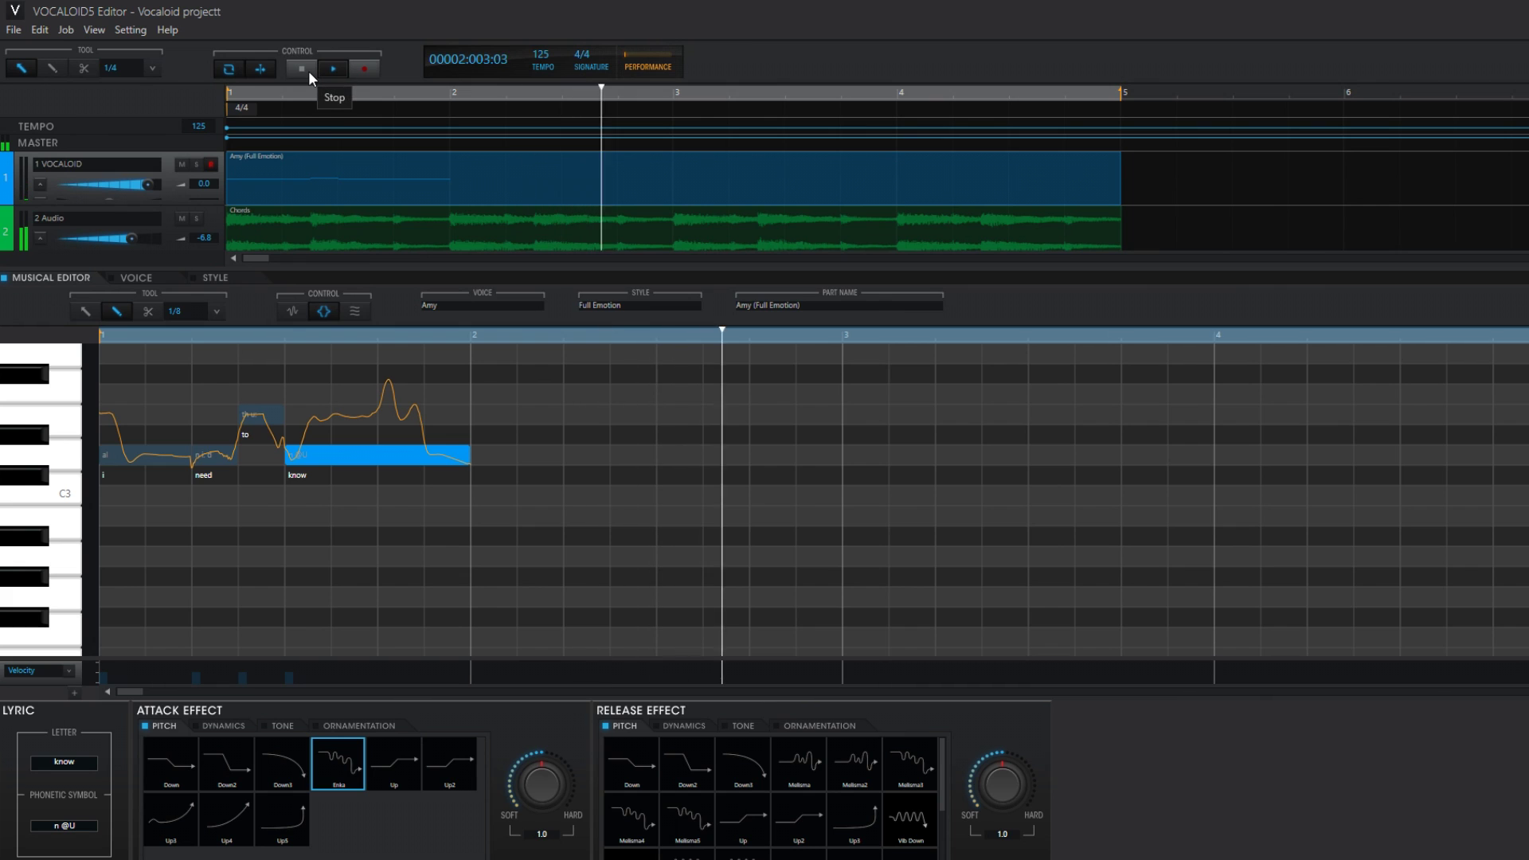
{"action": "left_click", "coordinate": [309, 71]}
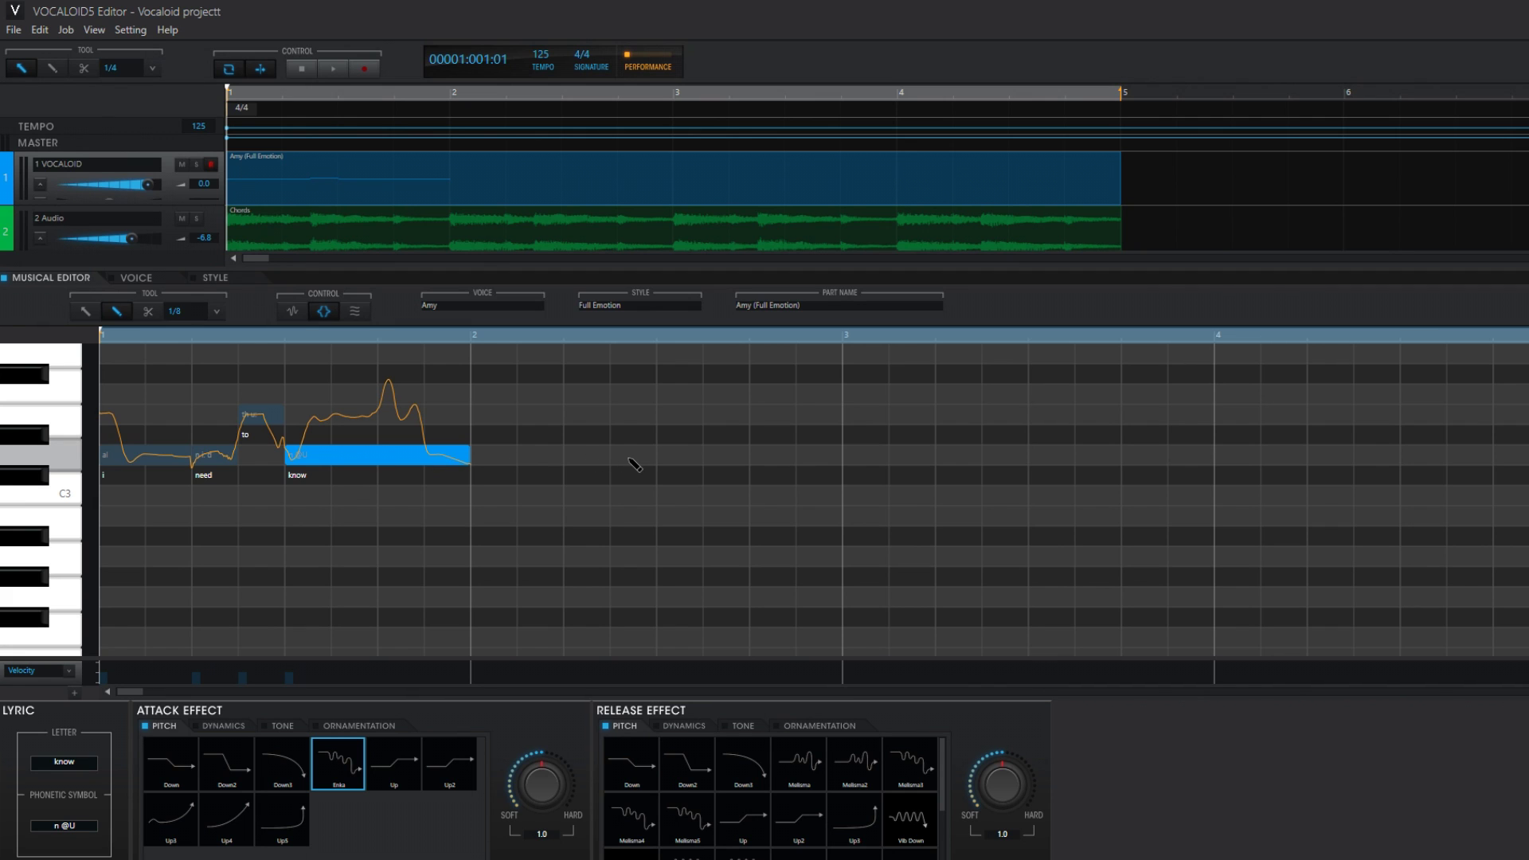
Draw a new note in bar 2 after the first phrase and give it the lyric know.
{"action": "left_click_drag", "start_coordinate": [613, 454], "coordinate": [791, 463]}
{"action": "left_click", "coordinate": [331, 70]}
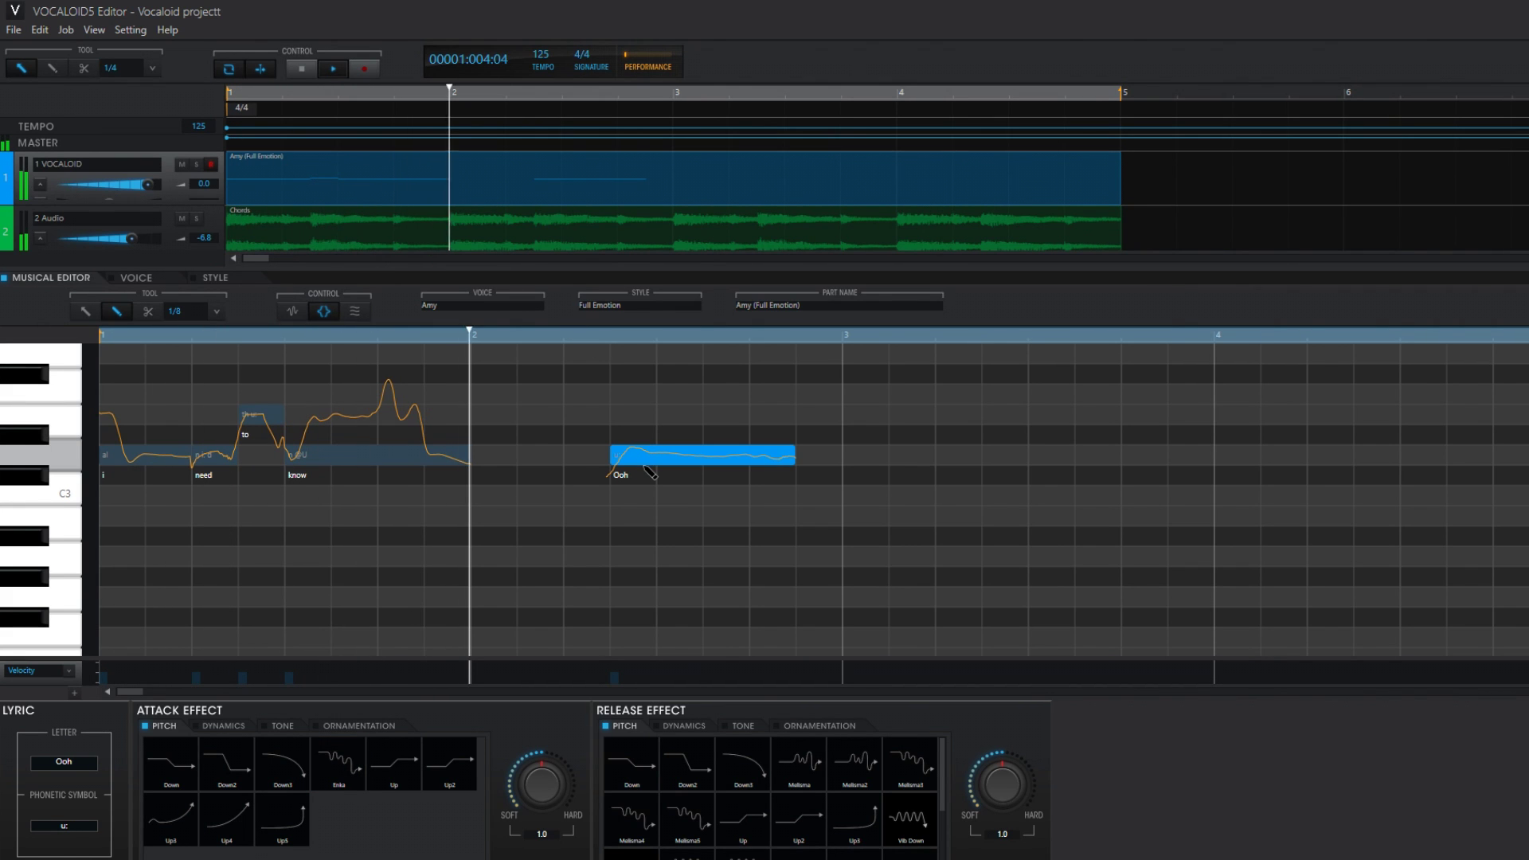
{"action": "double_click", "coordinate": [625, 482]}
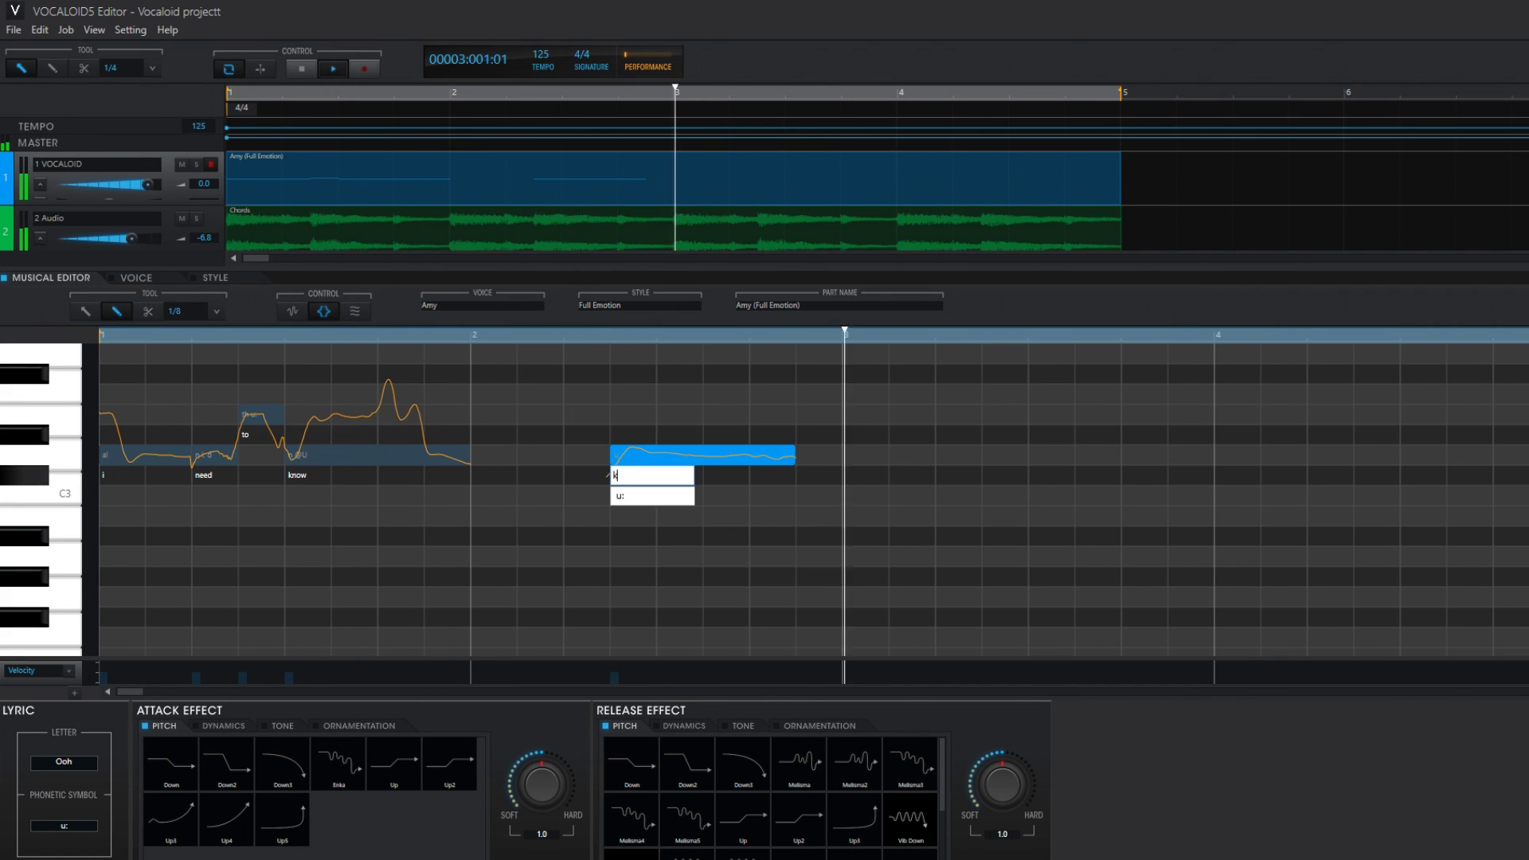
{"action": "type", "text": "know"}
{"action": "key", "text": "Return"}
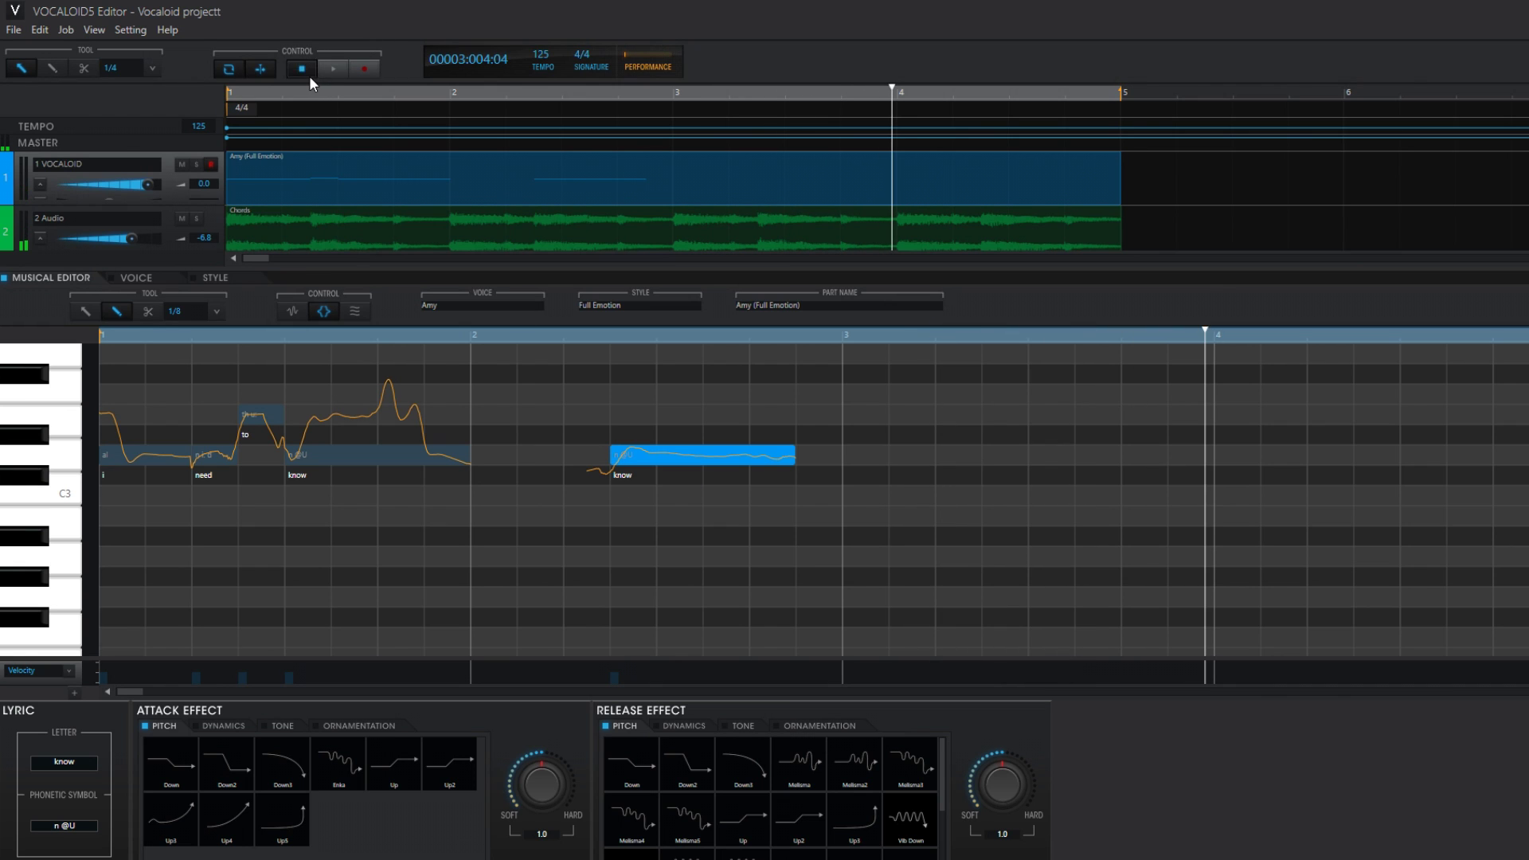
Give the new know note an Enka pitch attack and play the melody back.
{"action": "left_click", "coordinate": [309, 69]}
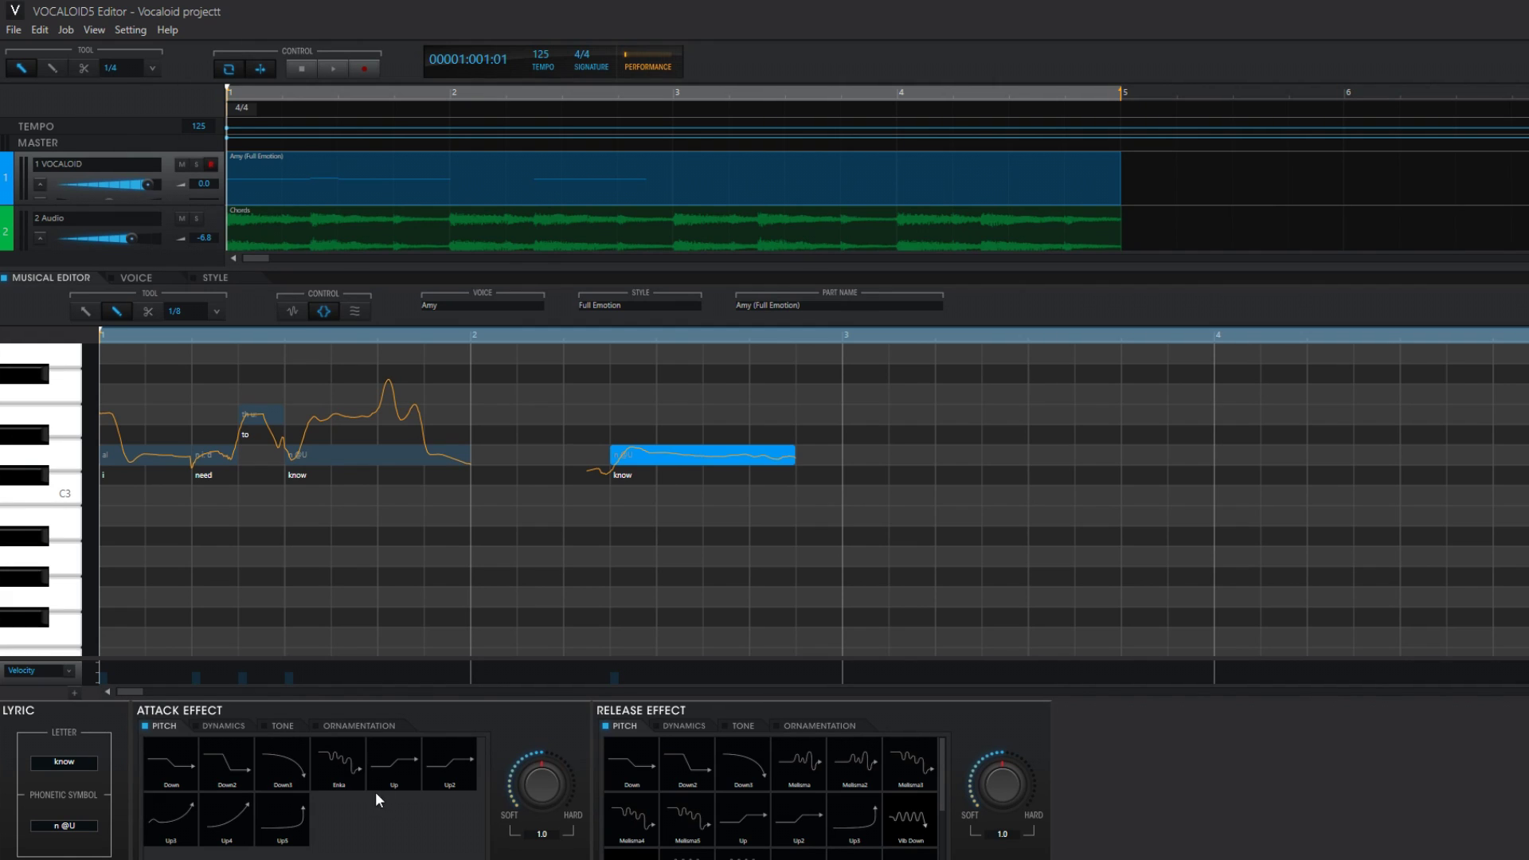
{"action": "left_click", "coordinate": [346, 776]}
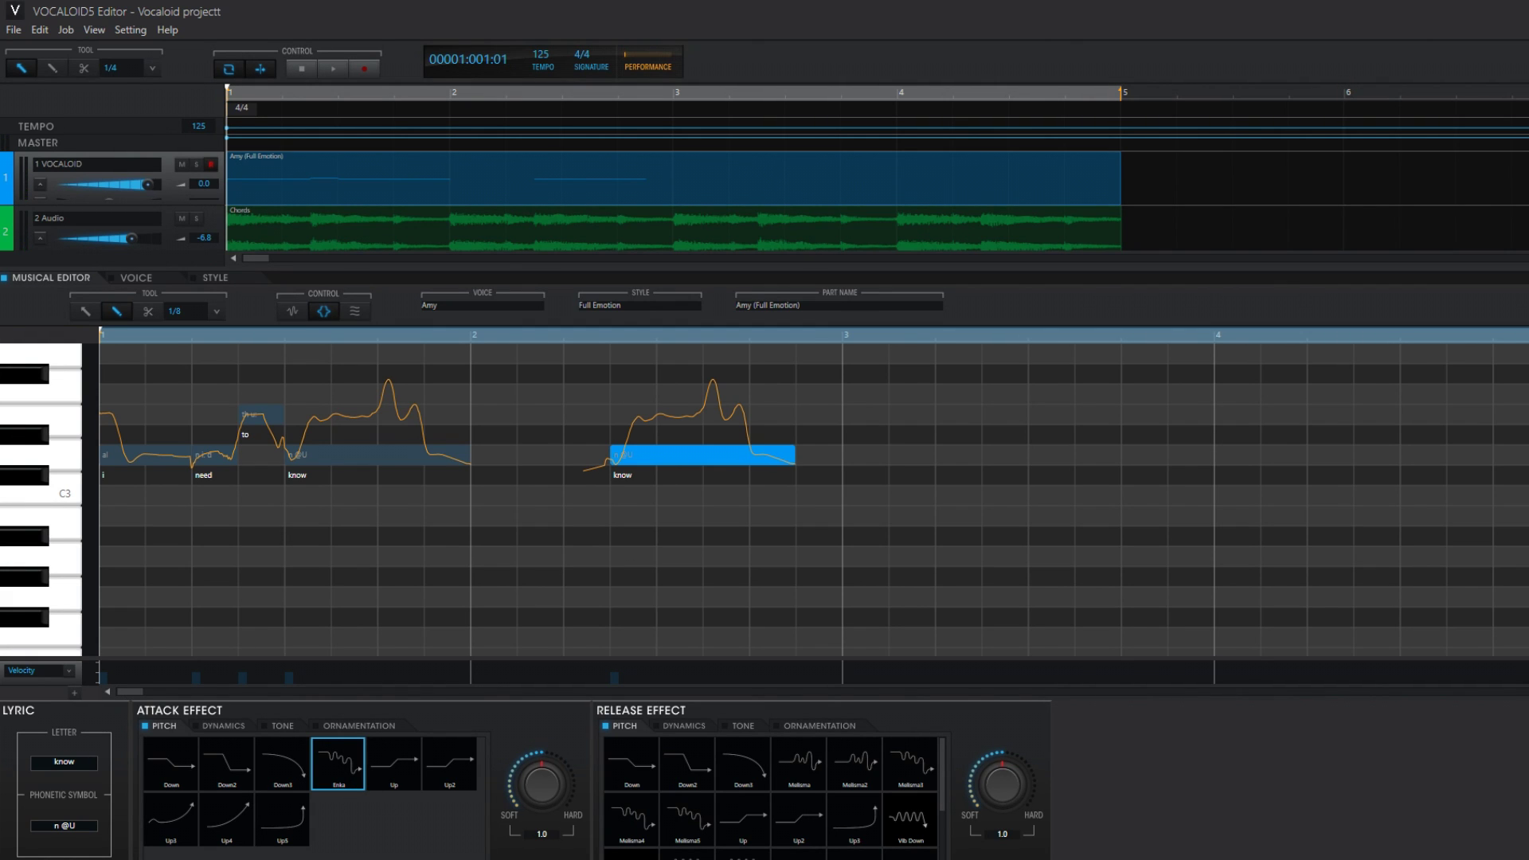
{"action": "left_click", "coordinate": [334, 68]}
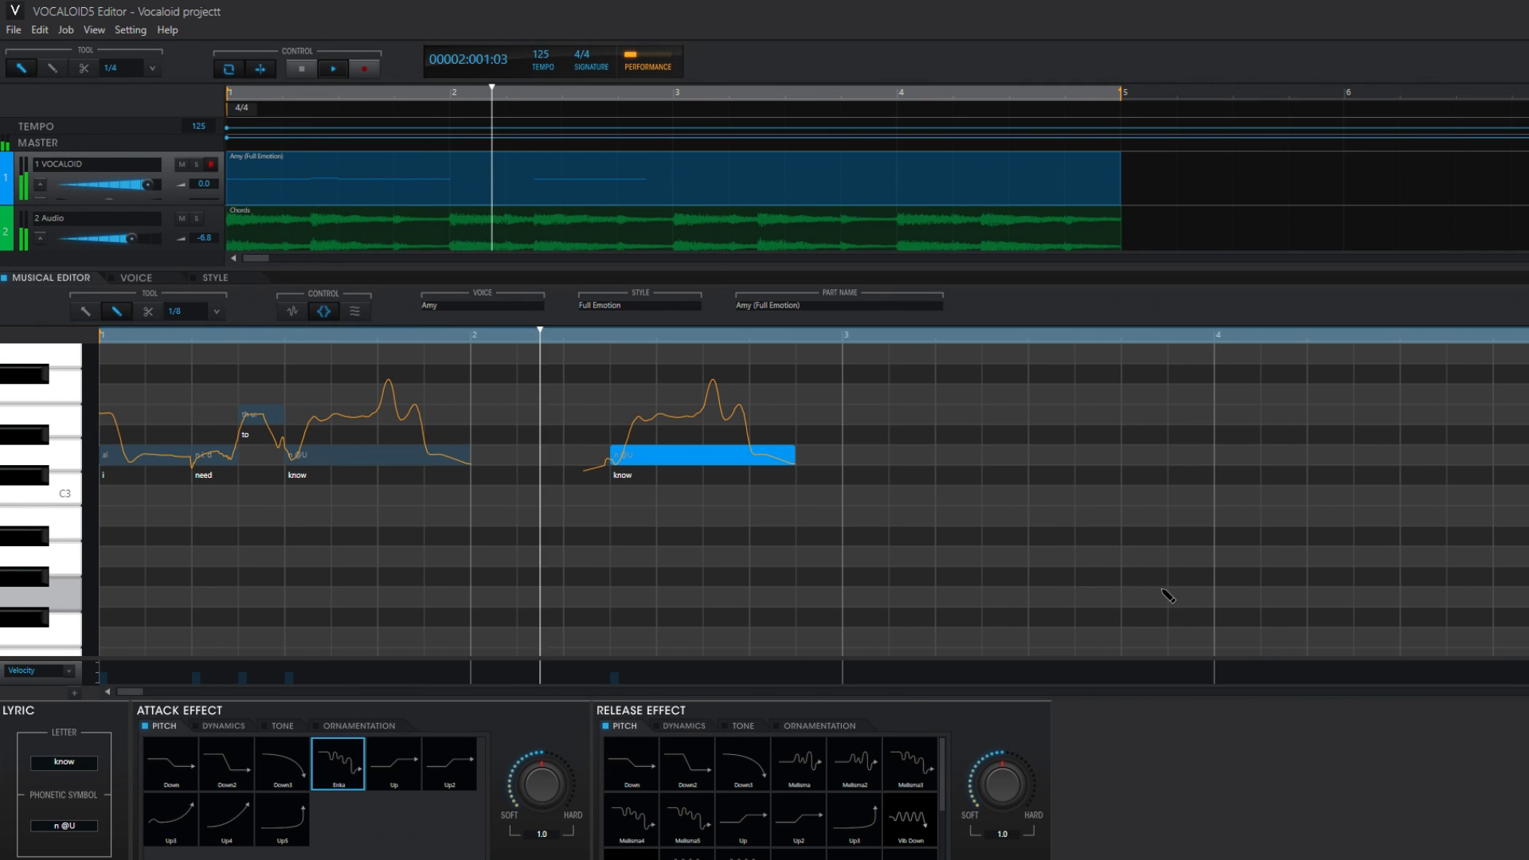
{"action": "left_click", "coordinate": [300, 68]}
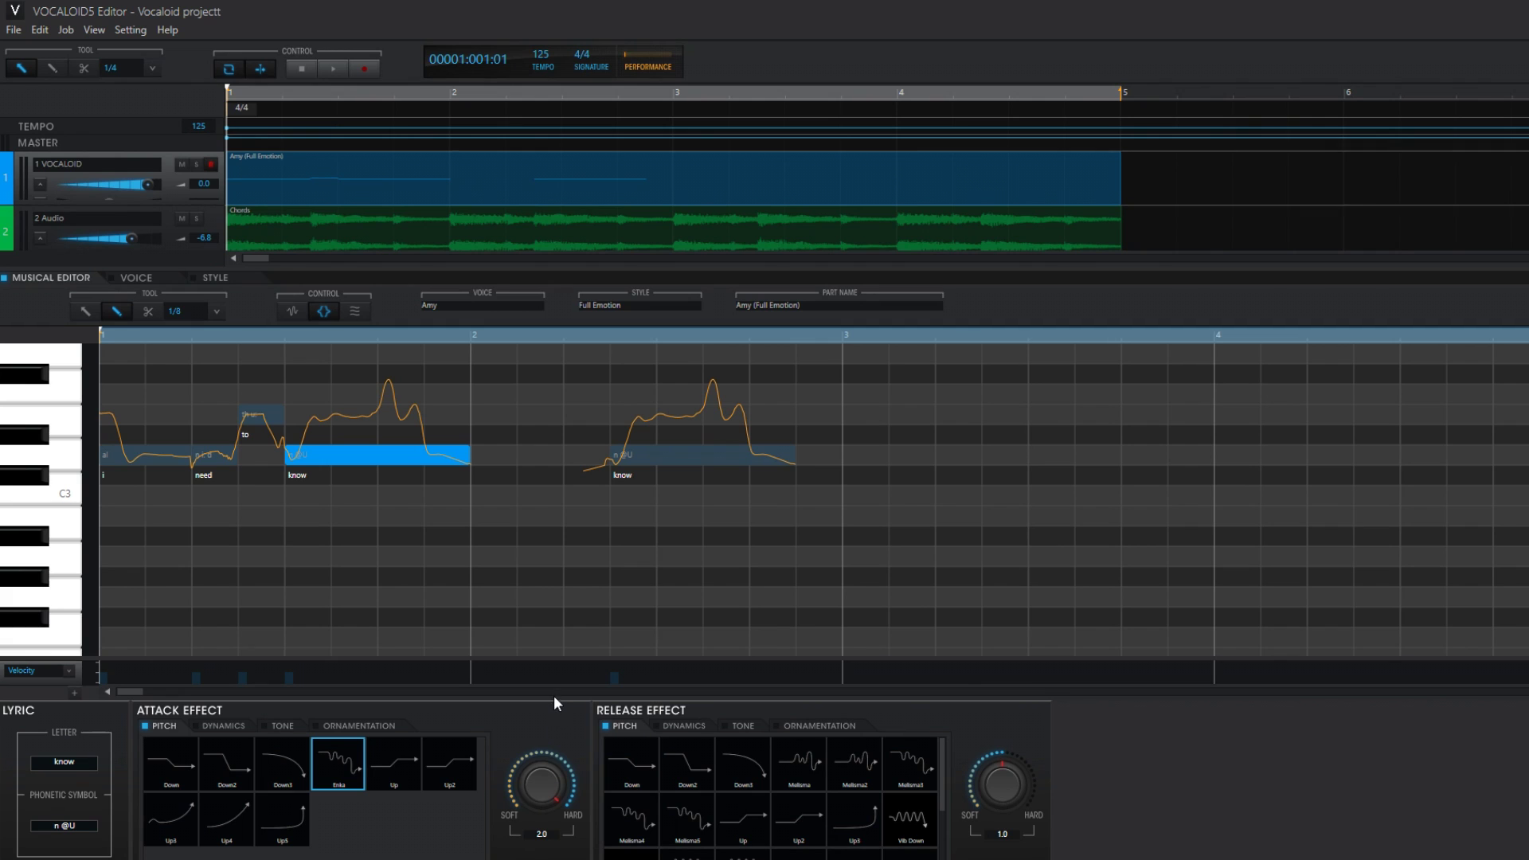
{"action": "scroll", "coordinate": [394, 427], "scroll_direction": "up", "scroll_amount": 1}
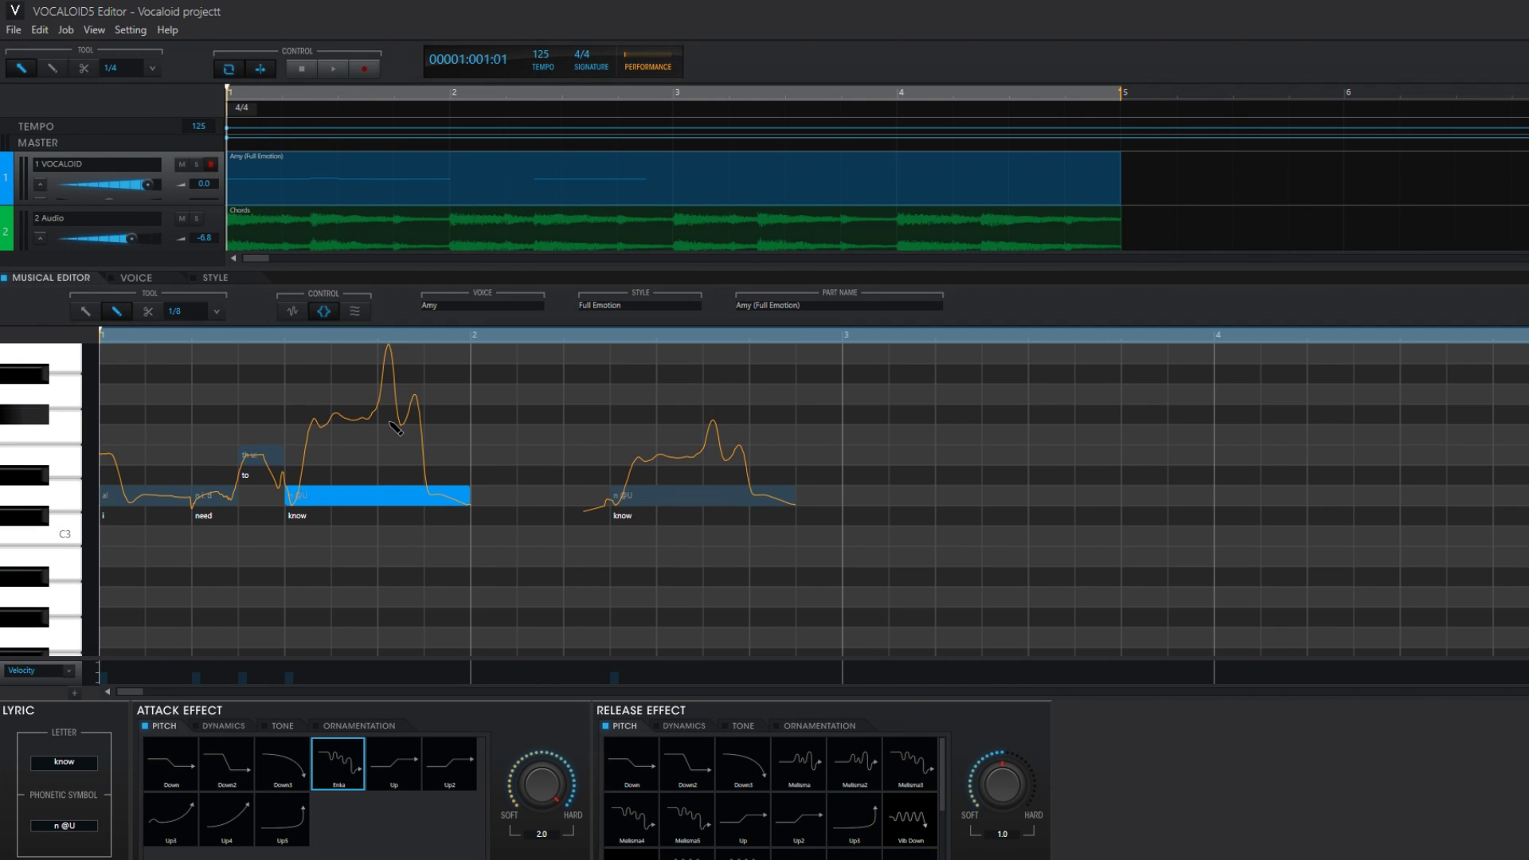
{"action": "scroll", "coordinate": [395, 428], "scroll_direction": "up", "scroll_amount": 1}
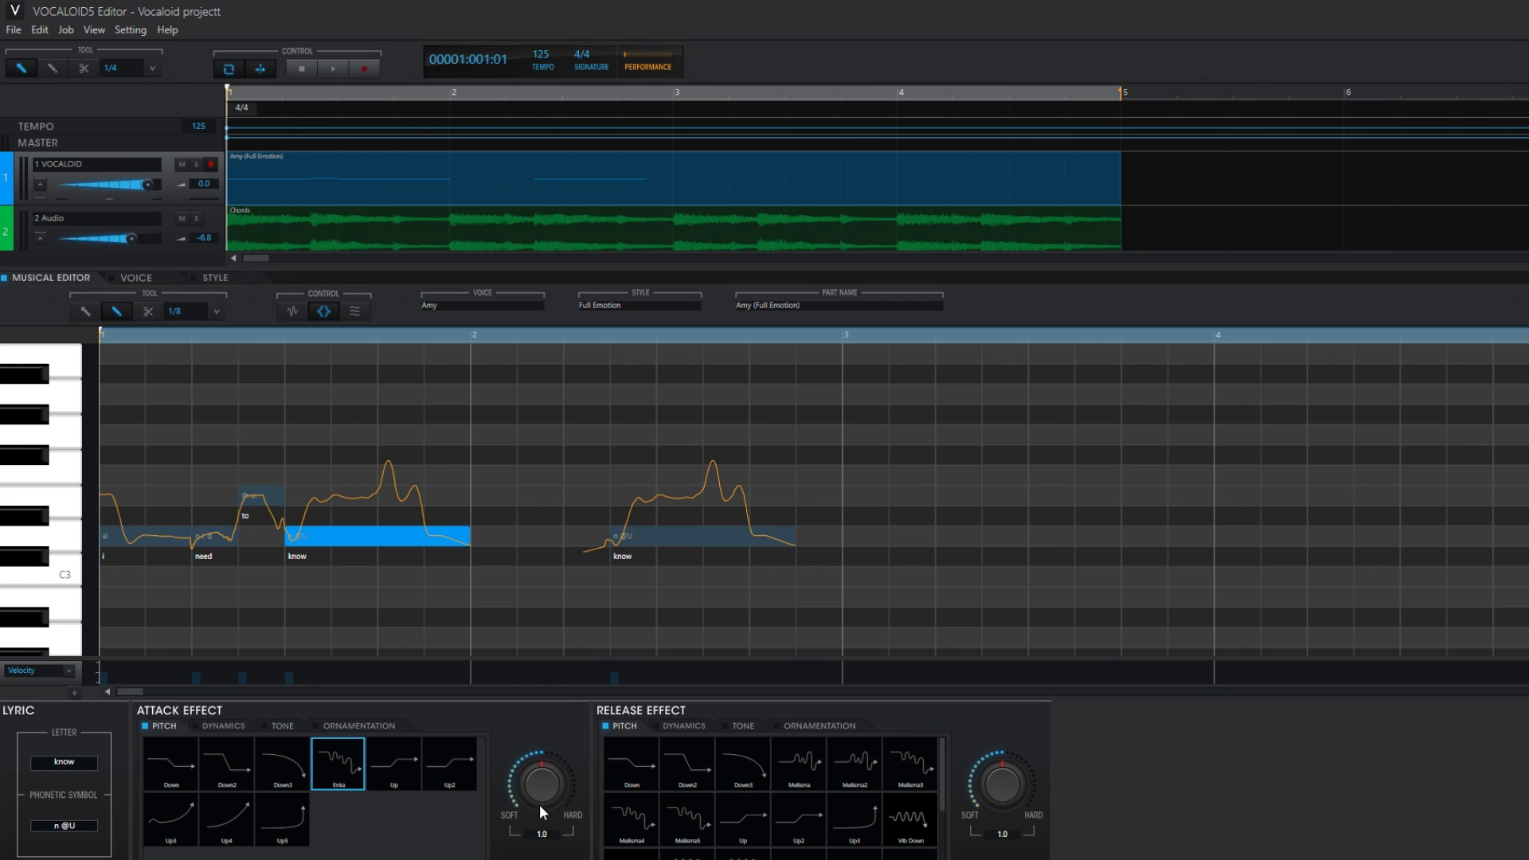
{"action": "left_click_drag", "start_coordinate": [539, 804], "coordinate": [540, 770]}
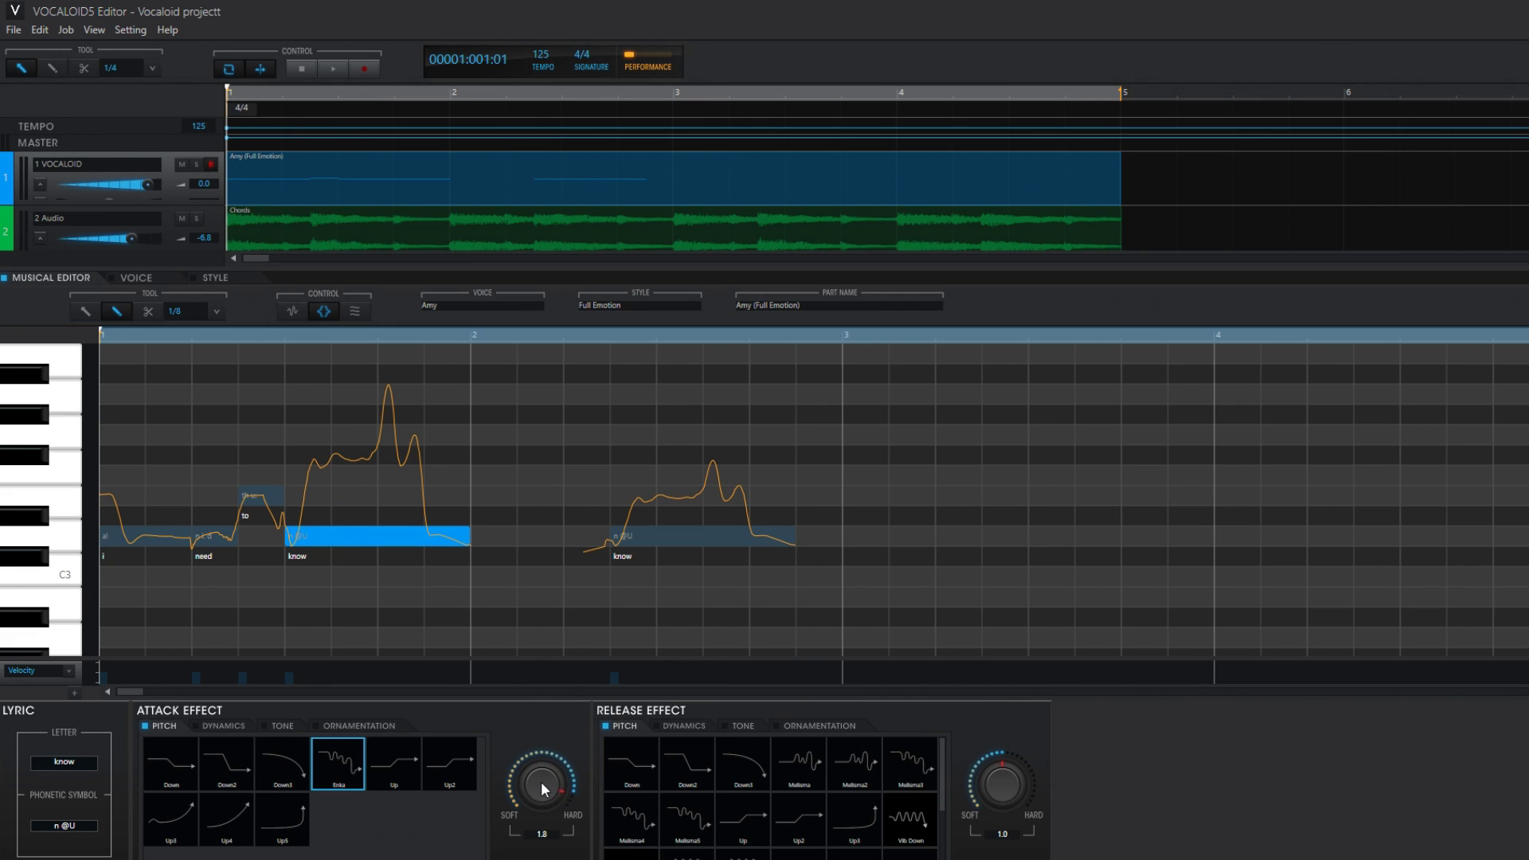
{"action": "left_click_drag", "start_coordinate": [549, 851], "coordinate": [550, 859]}
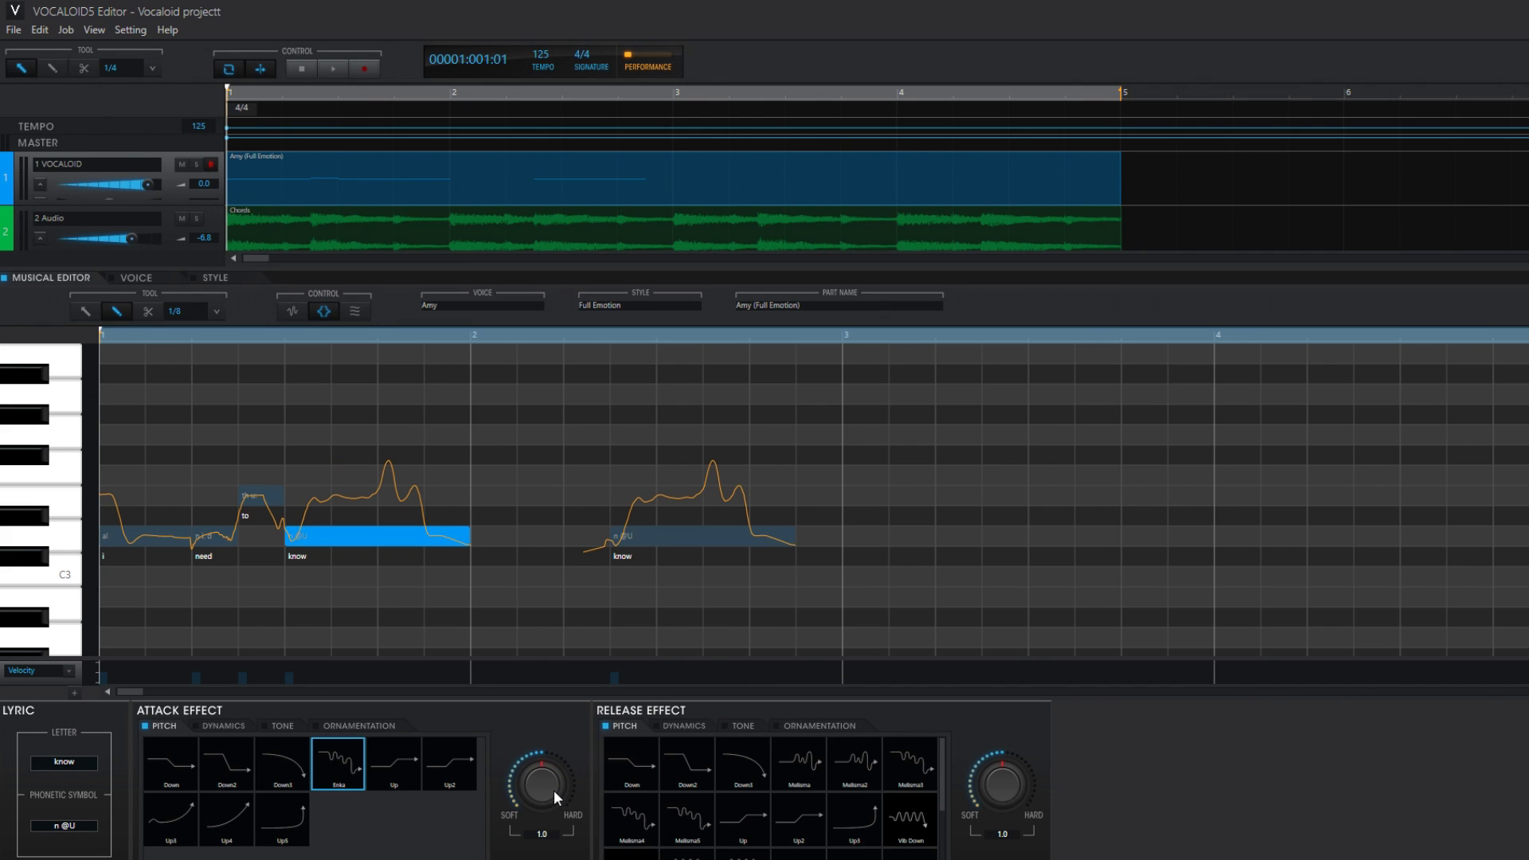
{"action": "left_click_drag", "start_coordinate": [549, 778], "coordinate": [537, 856]}
{"action": "left_click_drag", "start_coordinate": [549, 781], "coordinate": [545, 670]}
{"action": "left_click", "coordinate": [334, 69]}
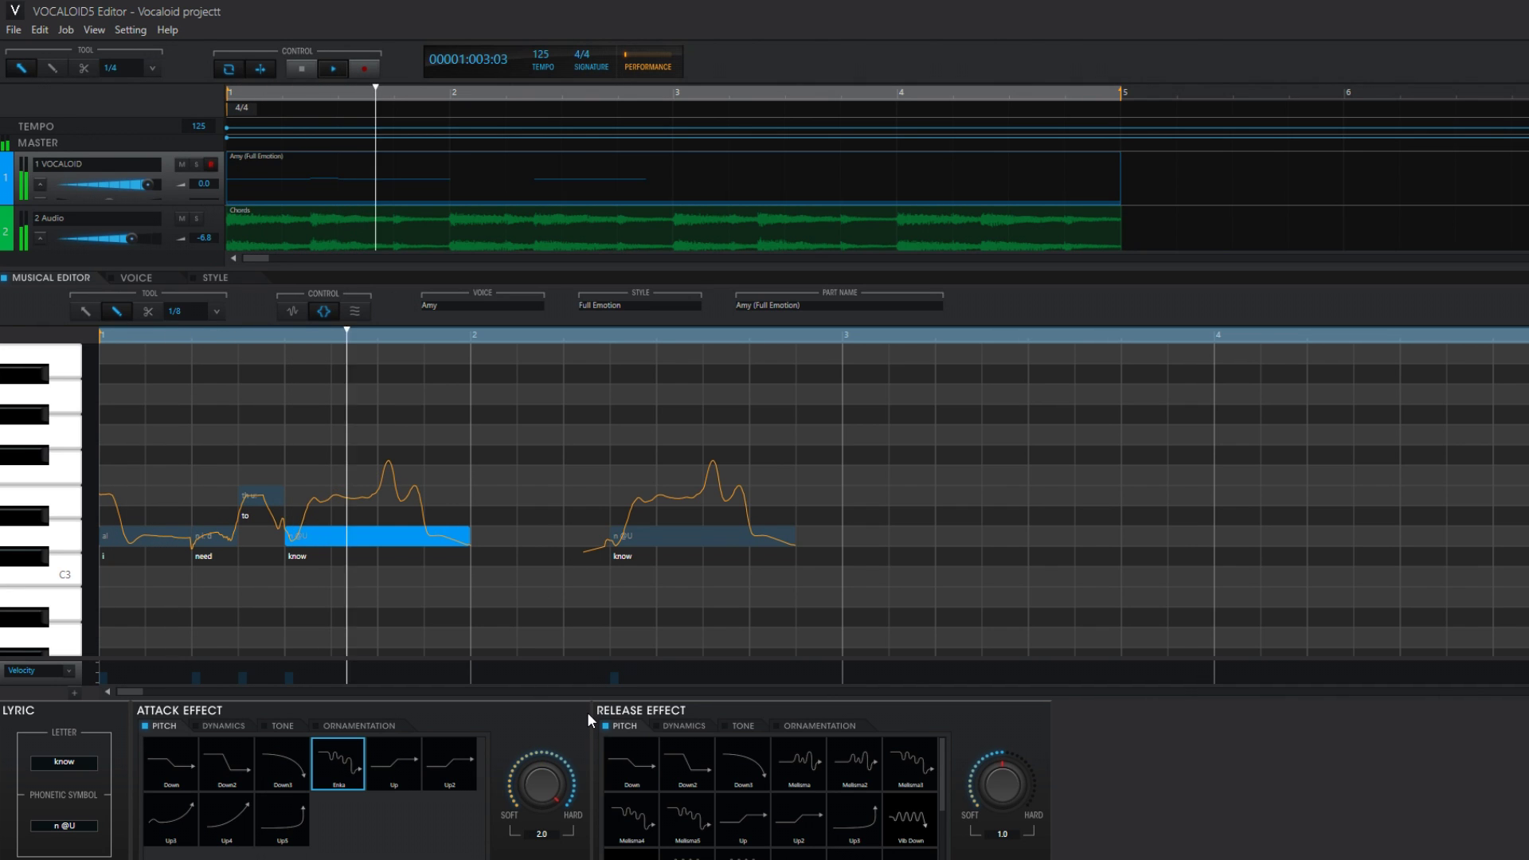
{"action": "left_click", "coordinate": [298, 65]}
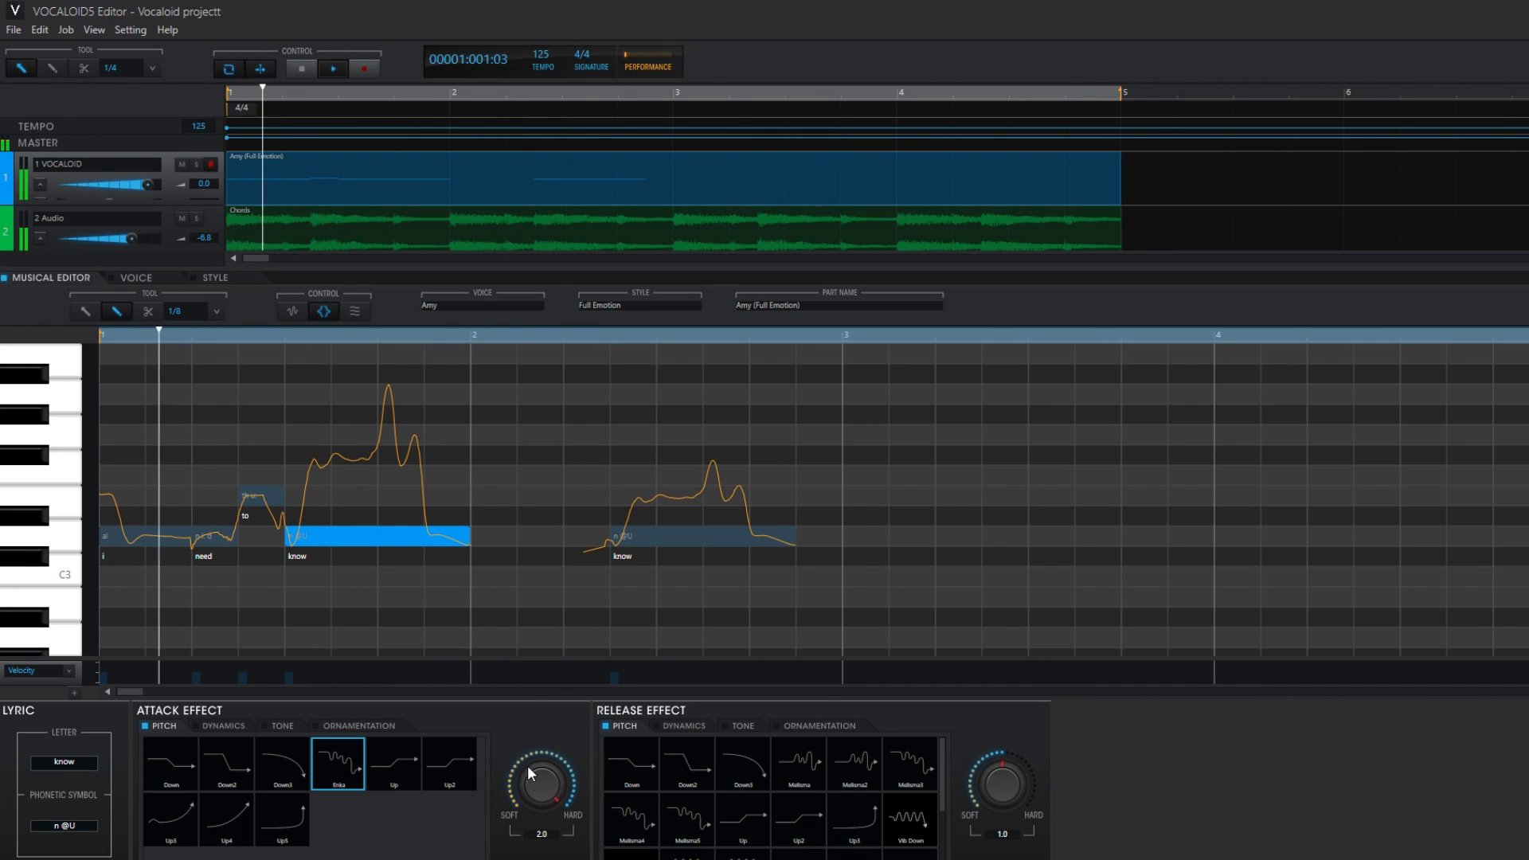
{"action": "left_click_drag", "start_coordinate": [542, 783], "coordinate": [546, 836]}
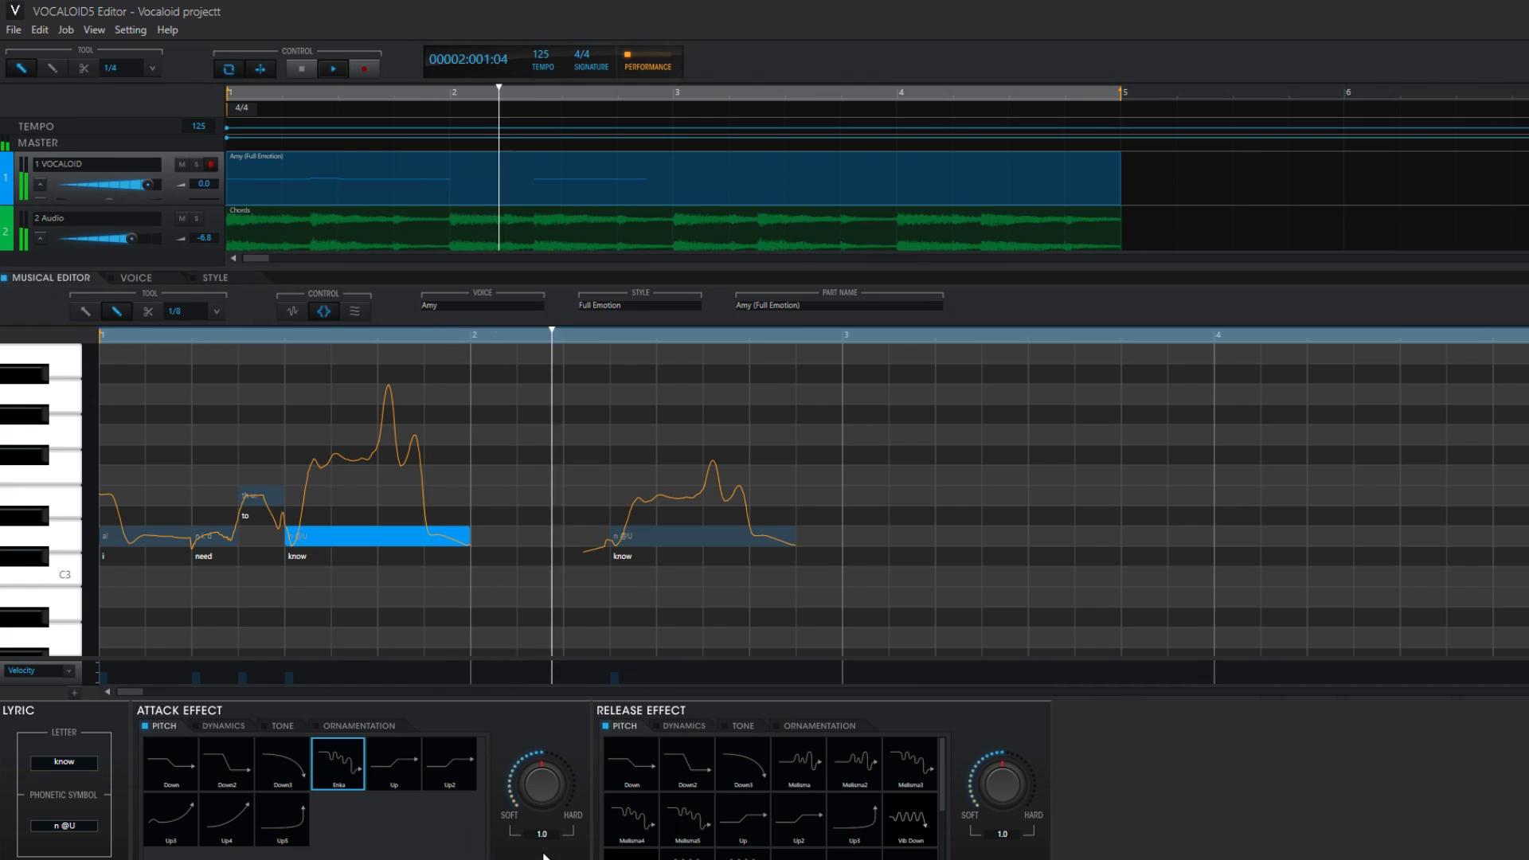
{"action": "left_click", "coordinate": [305, 72]}
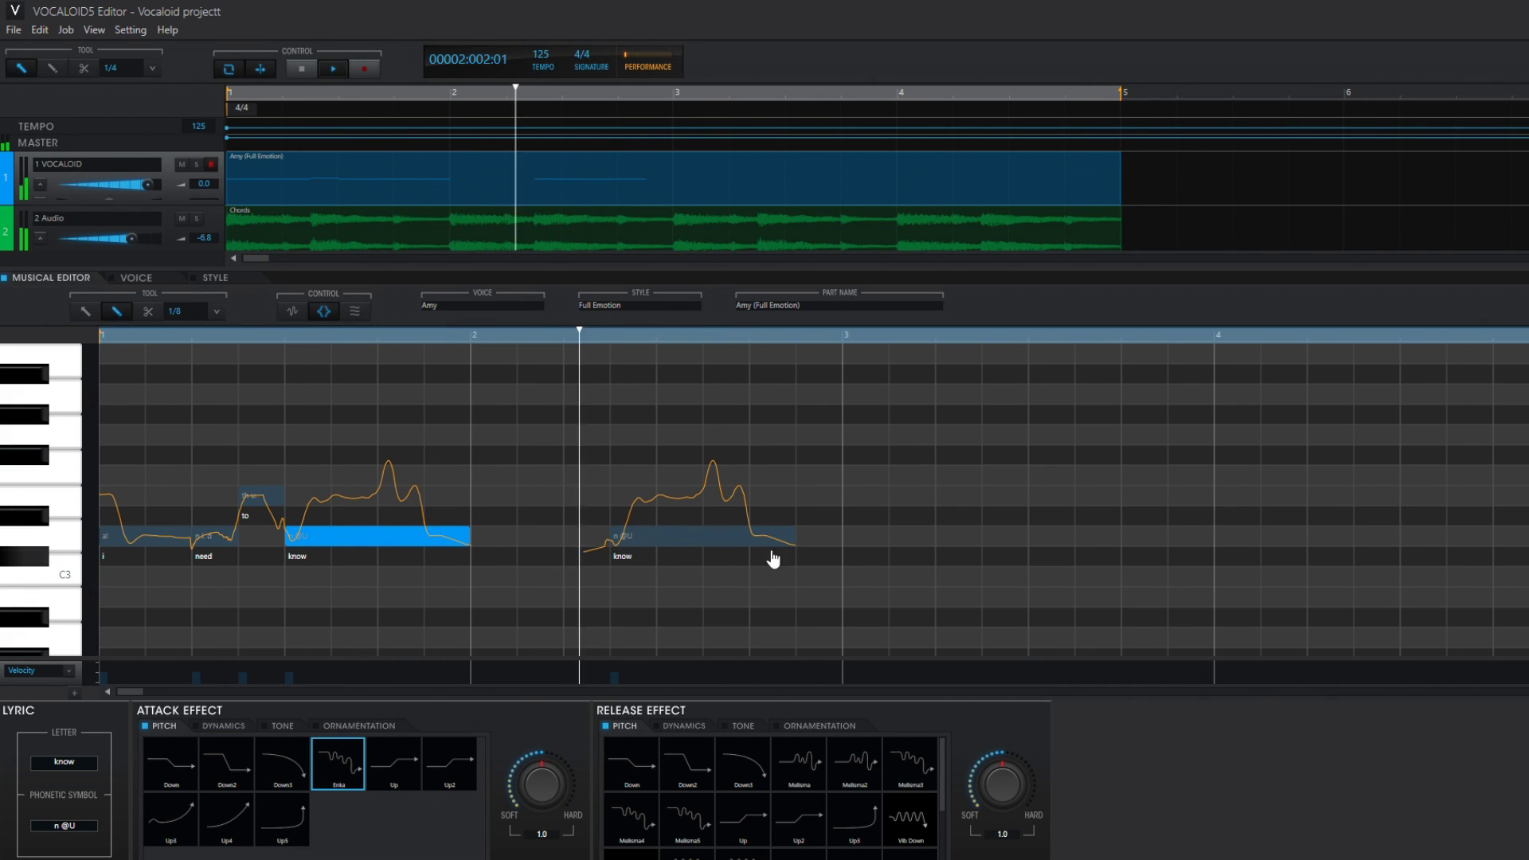
Lengthen the second 'know' note to end at bar 3, then audition from bar 2 beat 2.
{"action": "left_click_drag", "start_coordinate": [833, 545], "coordinate": [840, 545]}
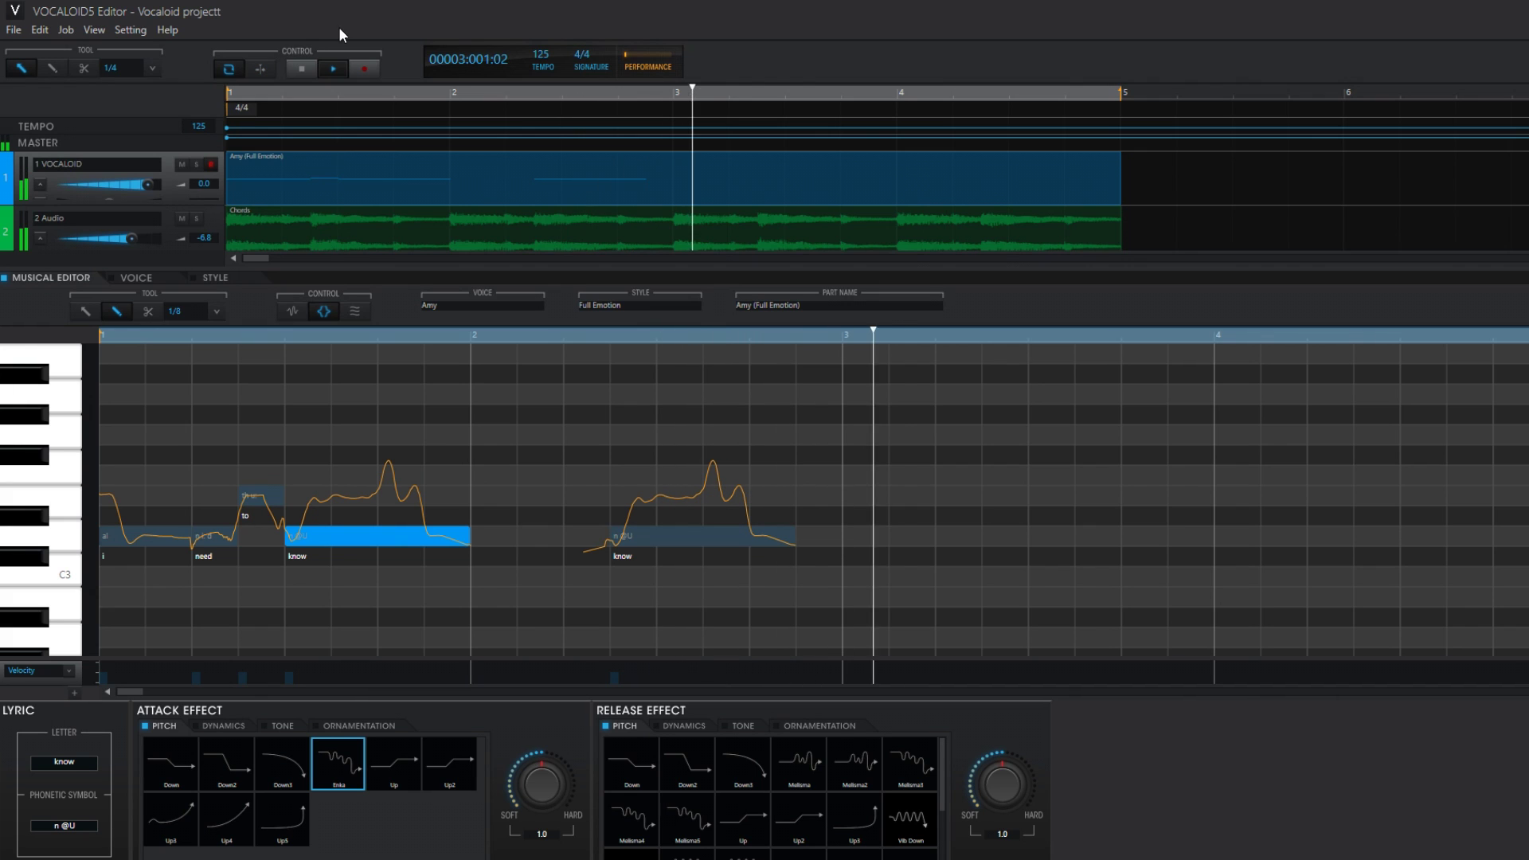
{"action": "left_click", "coordinate": [303, 68]}
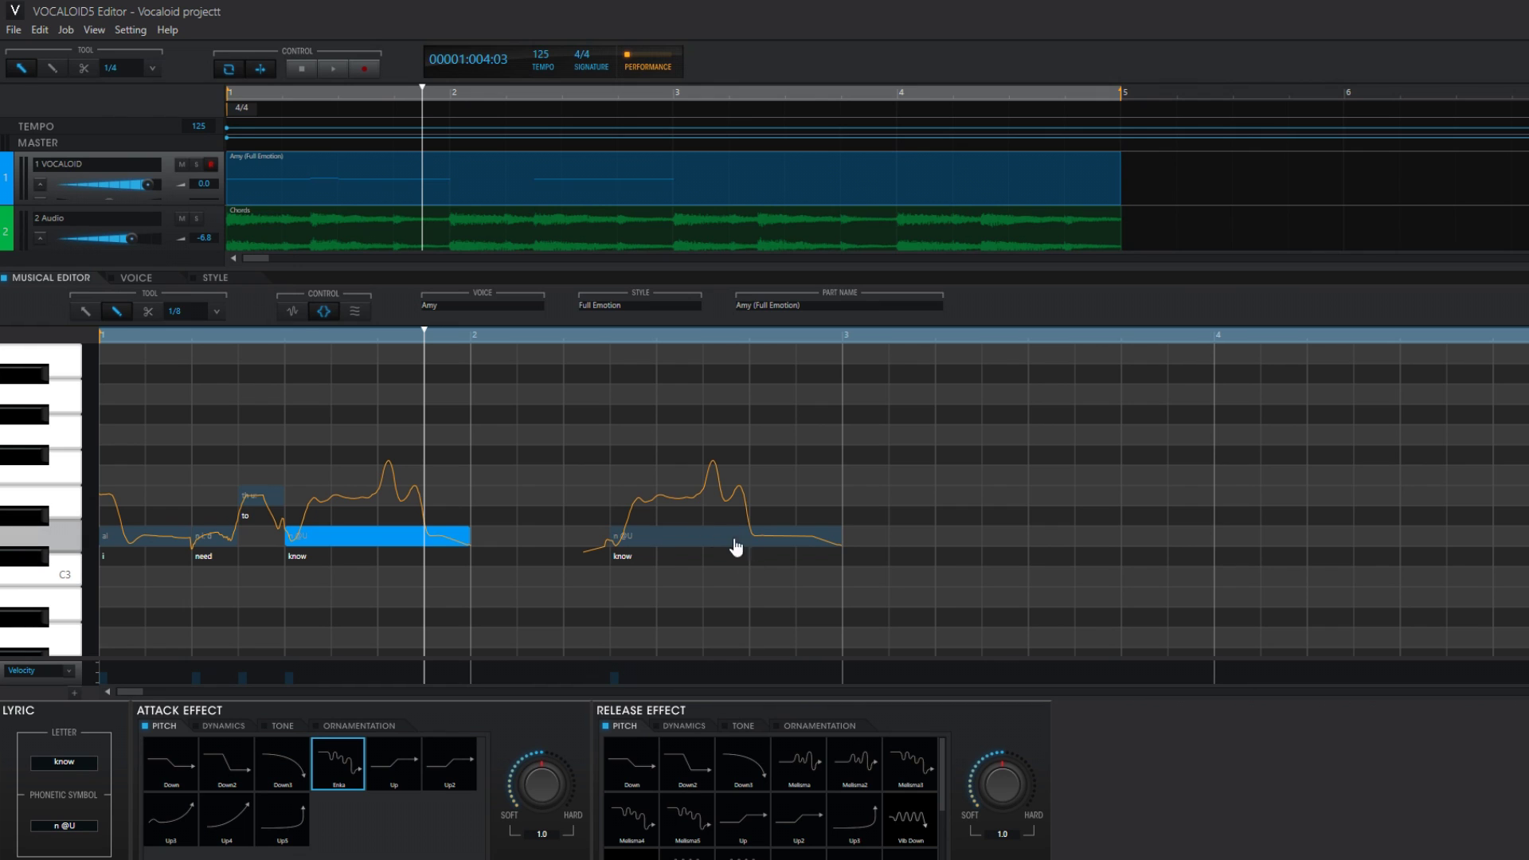
{"action": "left_click", "coordinate": [706, 542]}
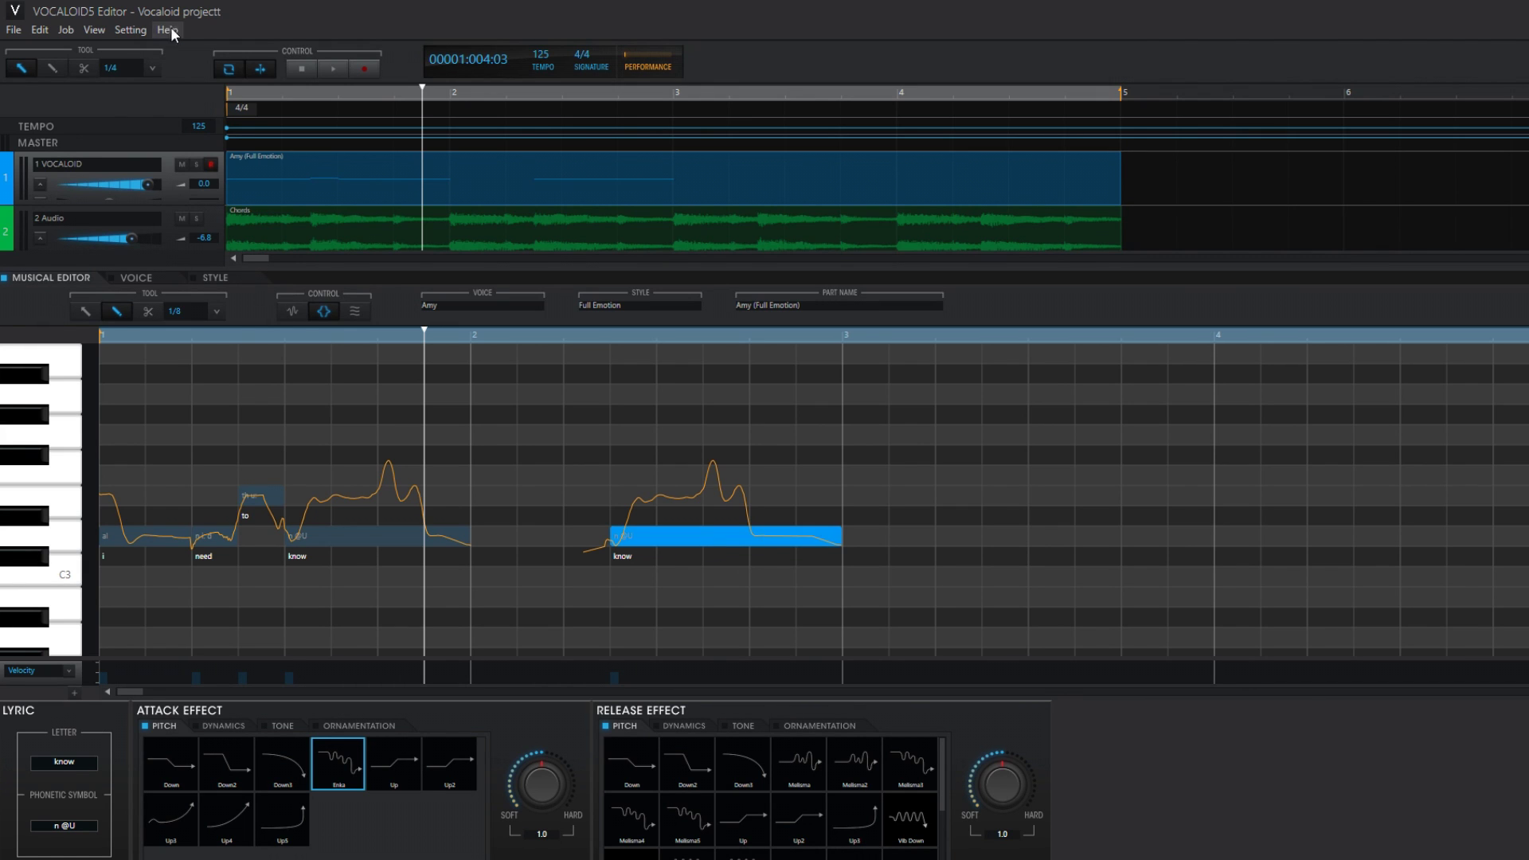
{"action": "left_click", "coordinate": [602, 335]}
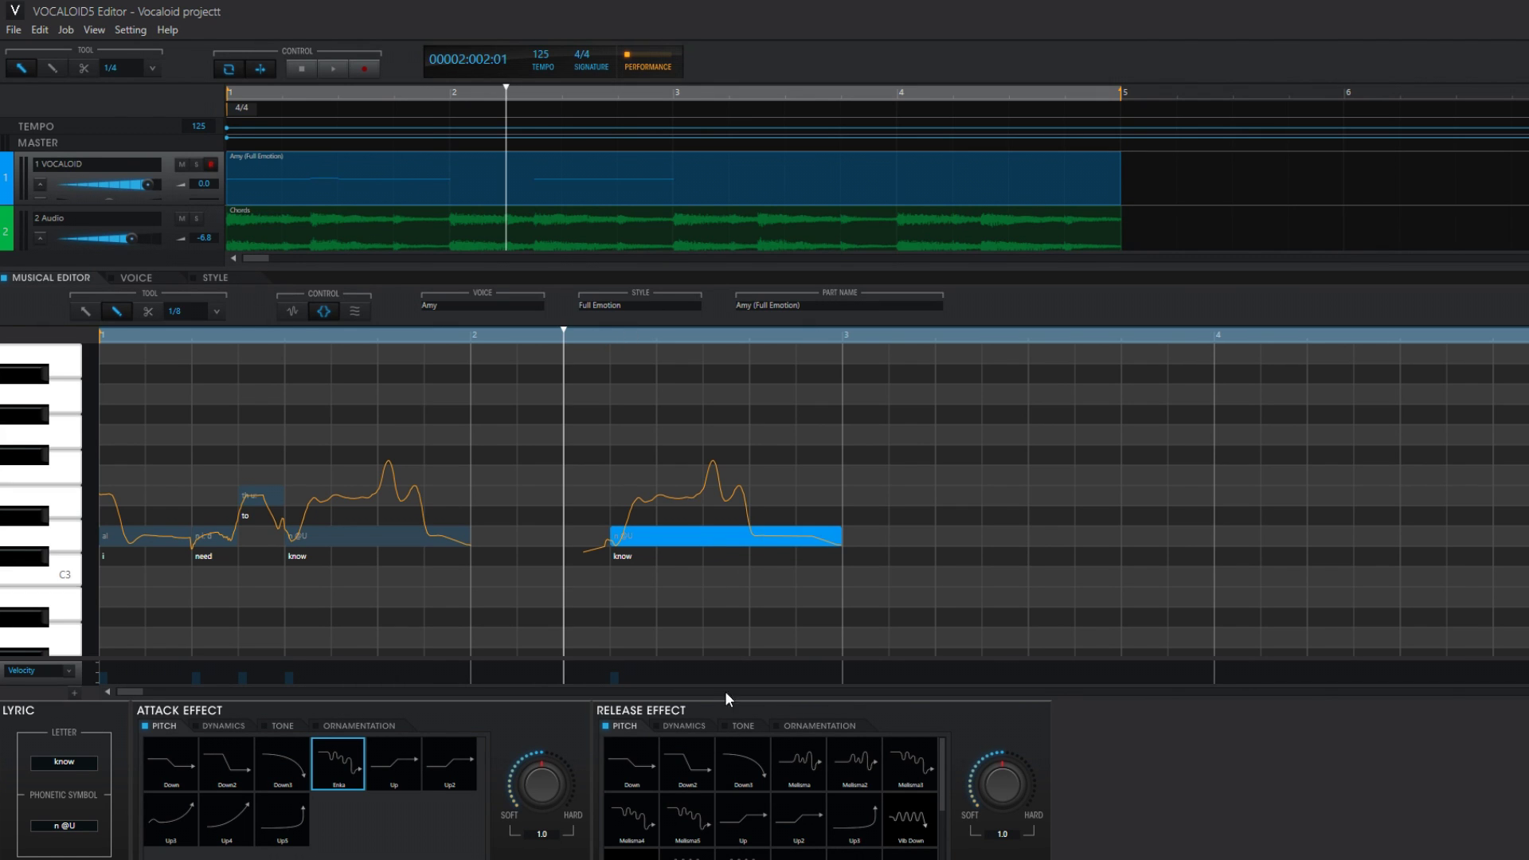
{"action": "left_click", "coordinate": [309, 68]}
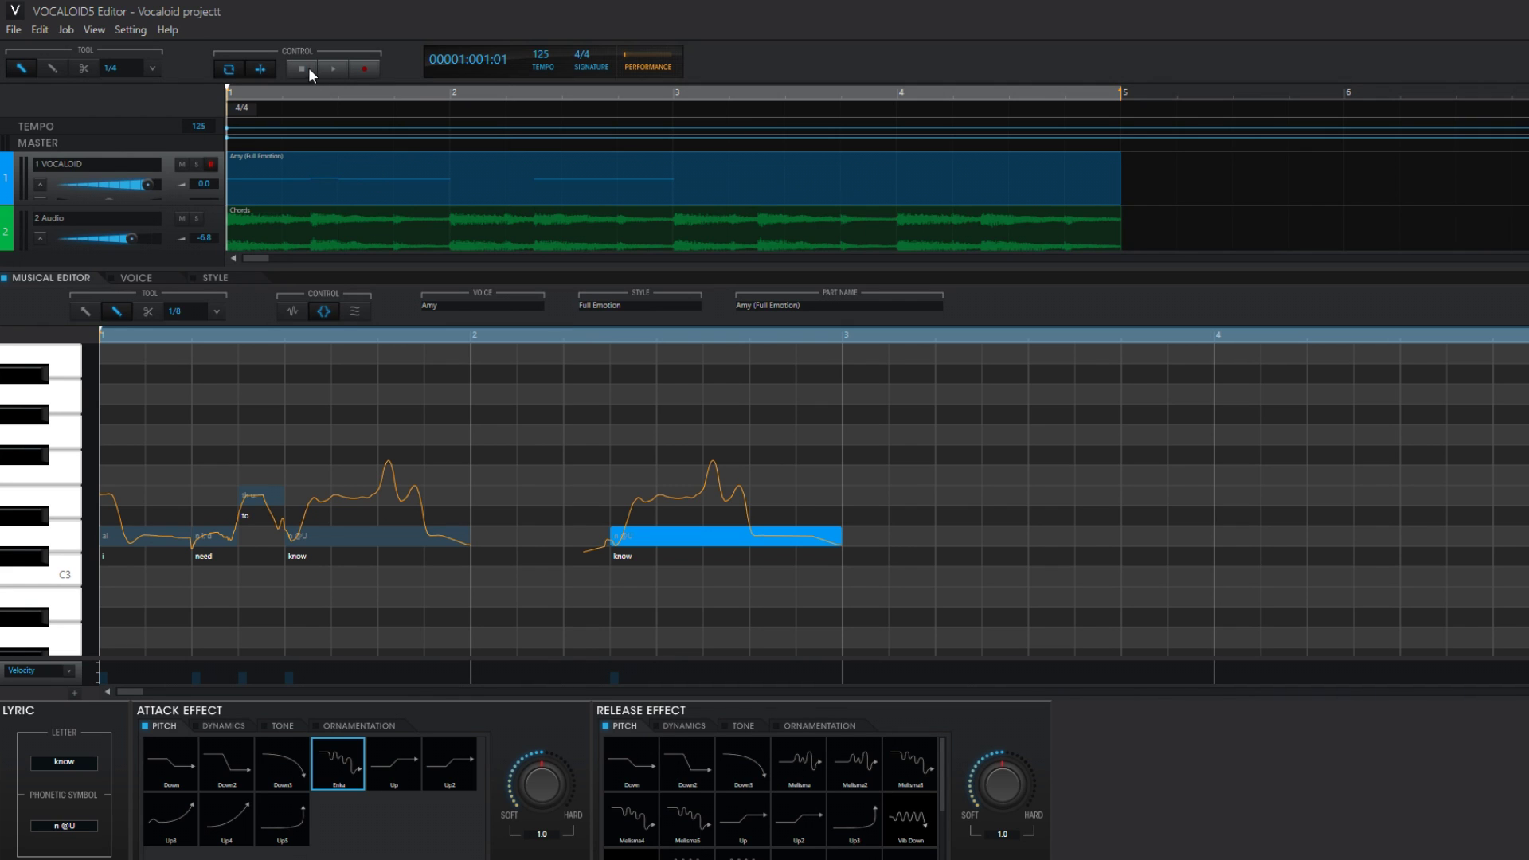
{"action": "left_click", "coordinate": [581, 333]}
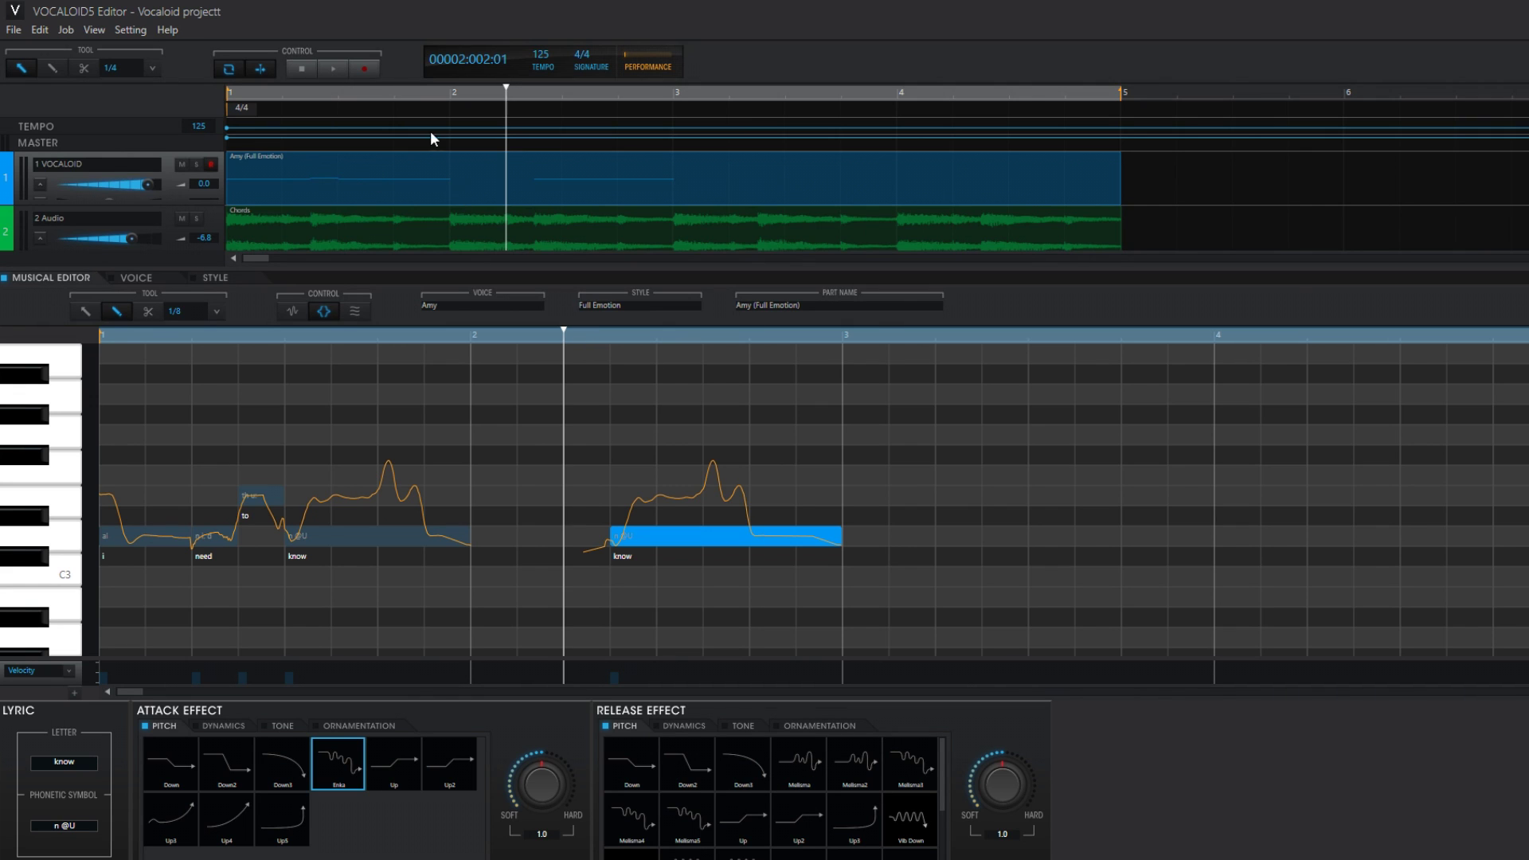
{"action": "left_click", "coordinate": [336, 70]}
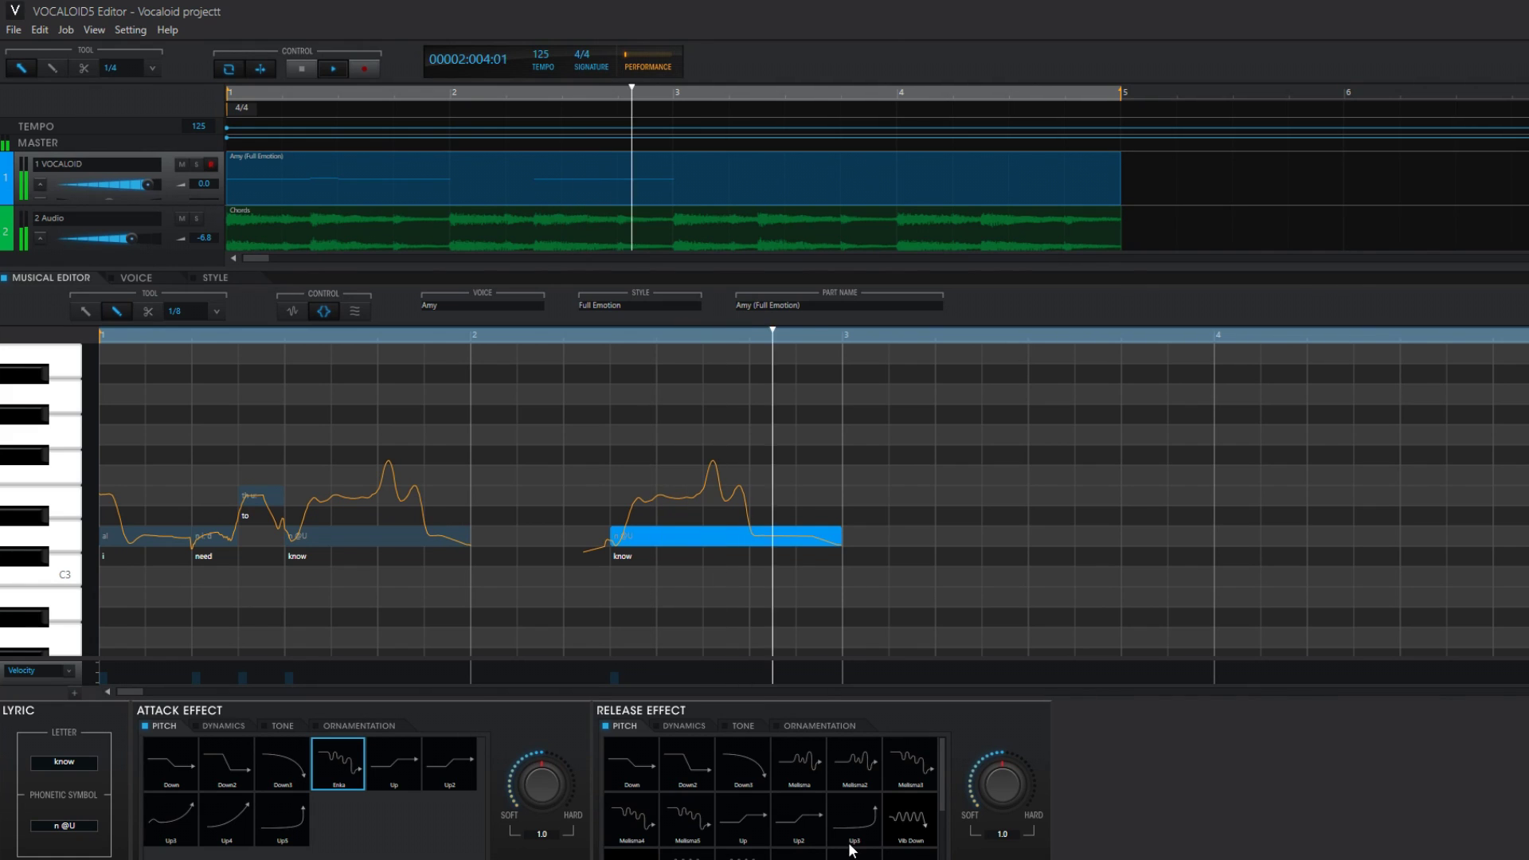
Try an upward release and then Melisma3 as the 'know' note's release pitch, auditioning each.
{"action": "left_click", "coordinate": [502, 179]}
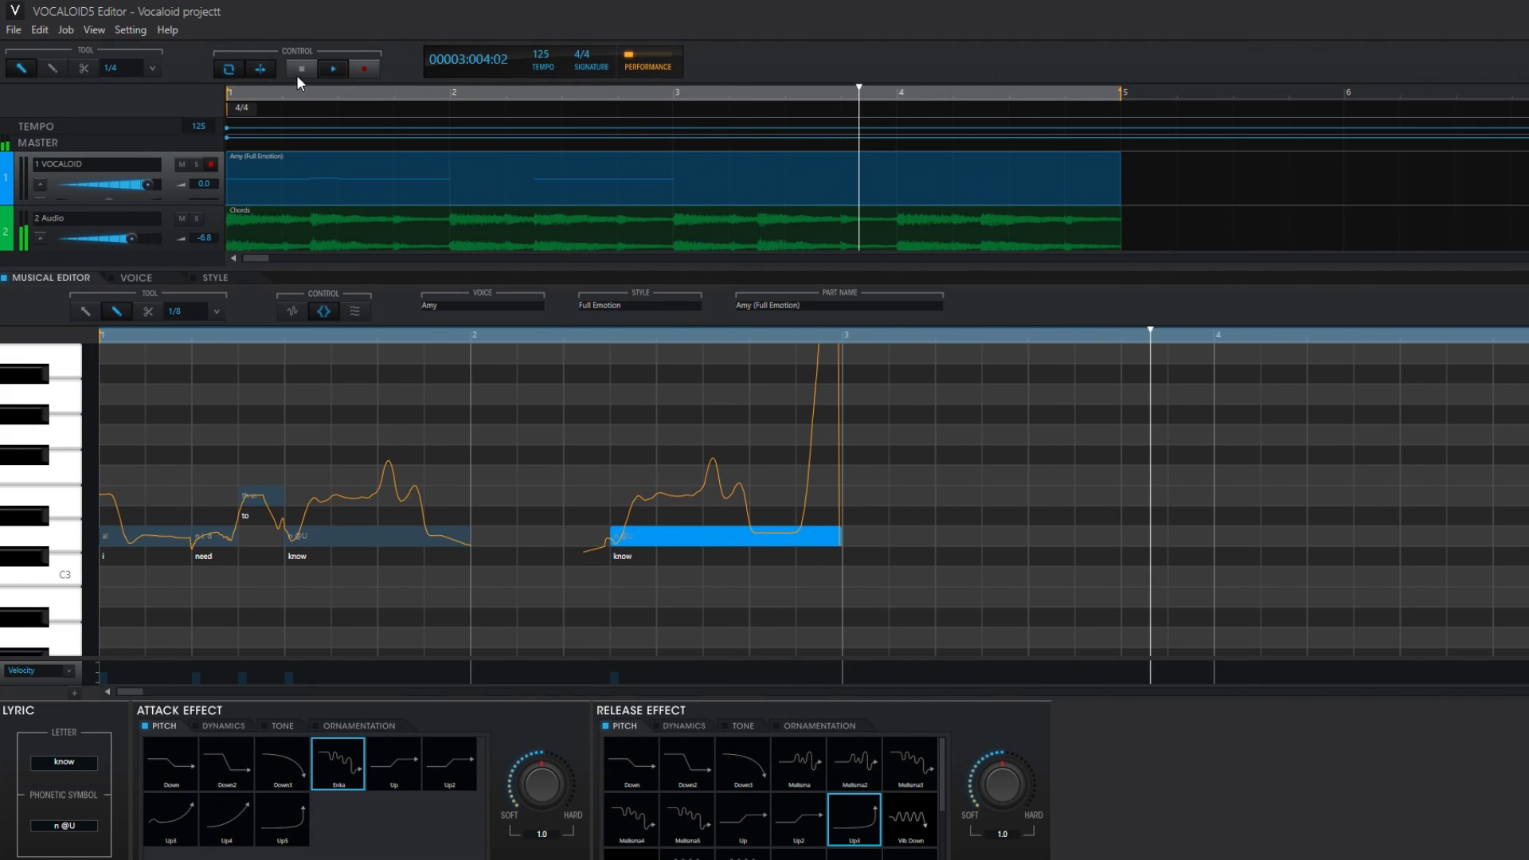
{"action": "left_click", "coordinate": [301, 69]}
{"action": "left_click", "coordinate": [618, 336]}
{"action": "key", "text": "space"}
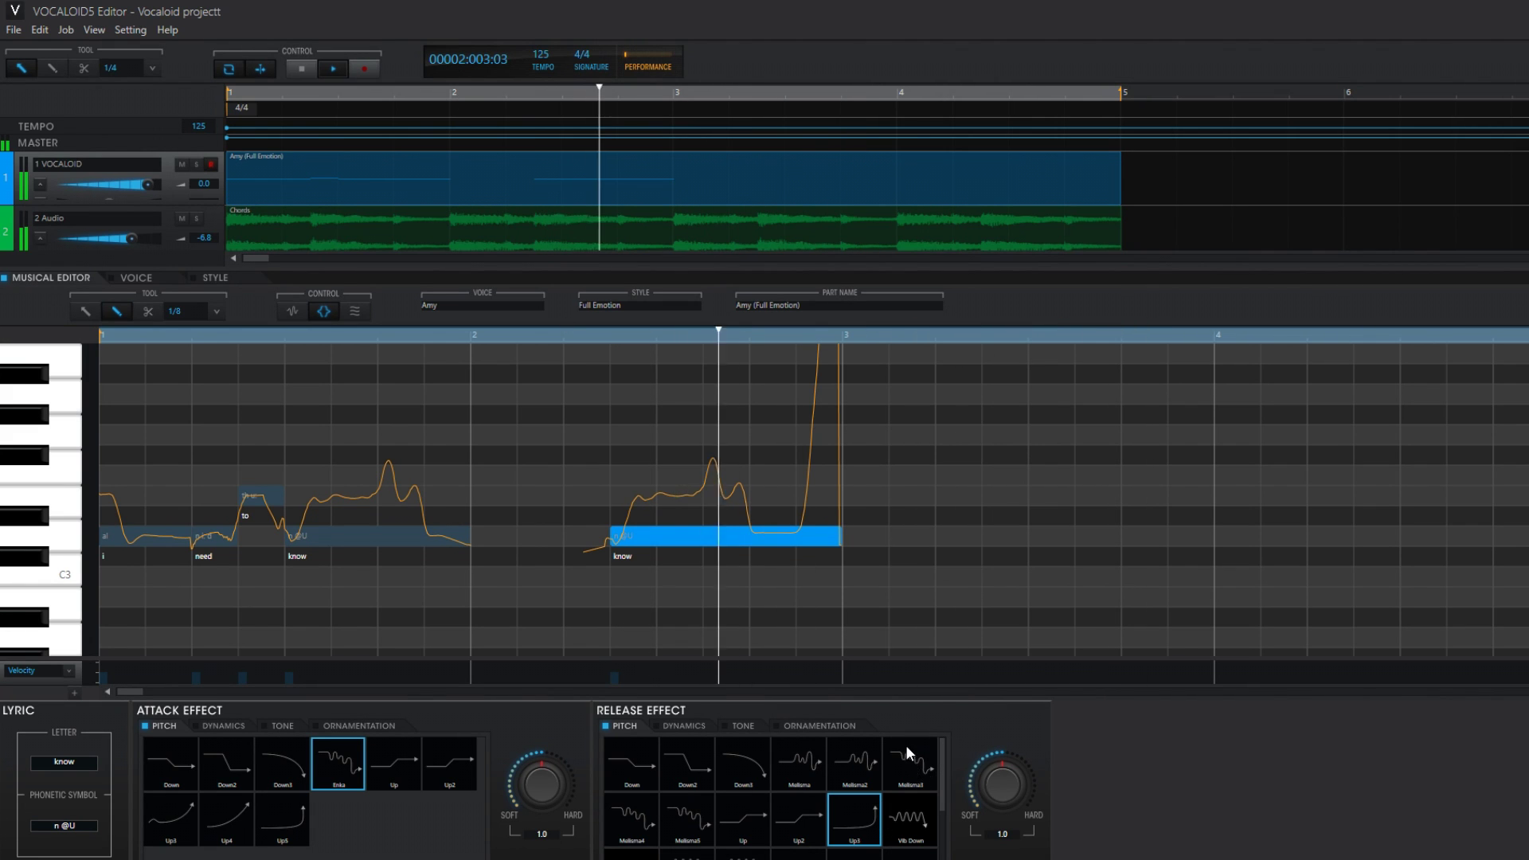
{"action": "left_click", "coordinate": [911, 754]}
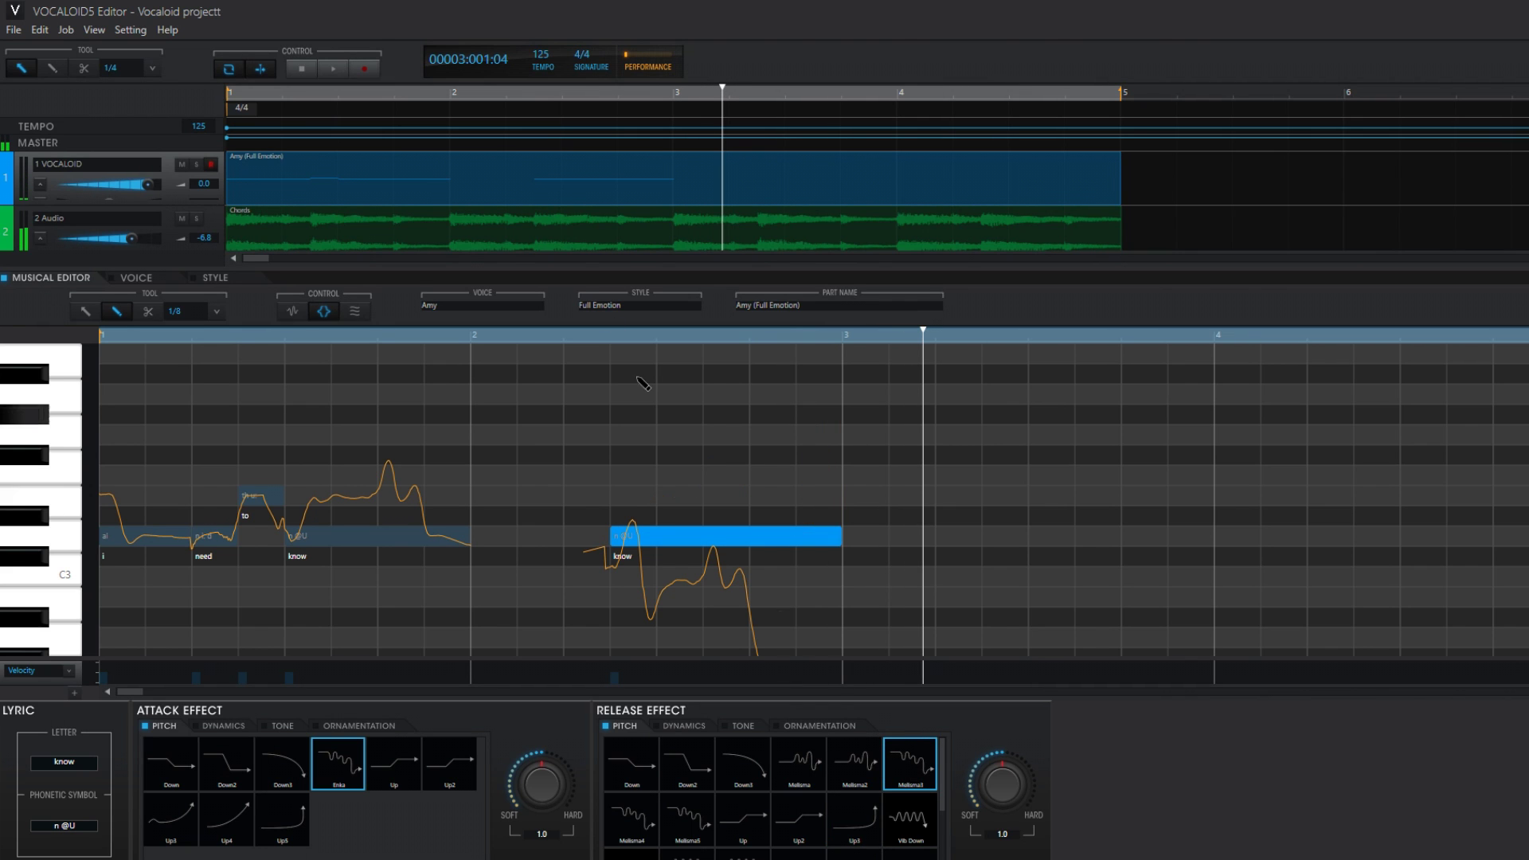
{"action": "left_click", "coordinate": [600, 332]}
{"action": "key", "text": "space"}
{"action": "key", "text": "space"}
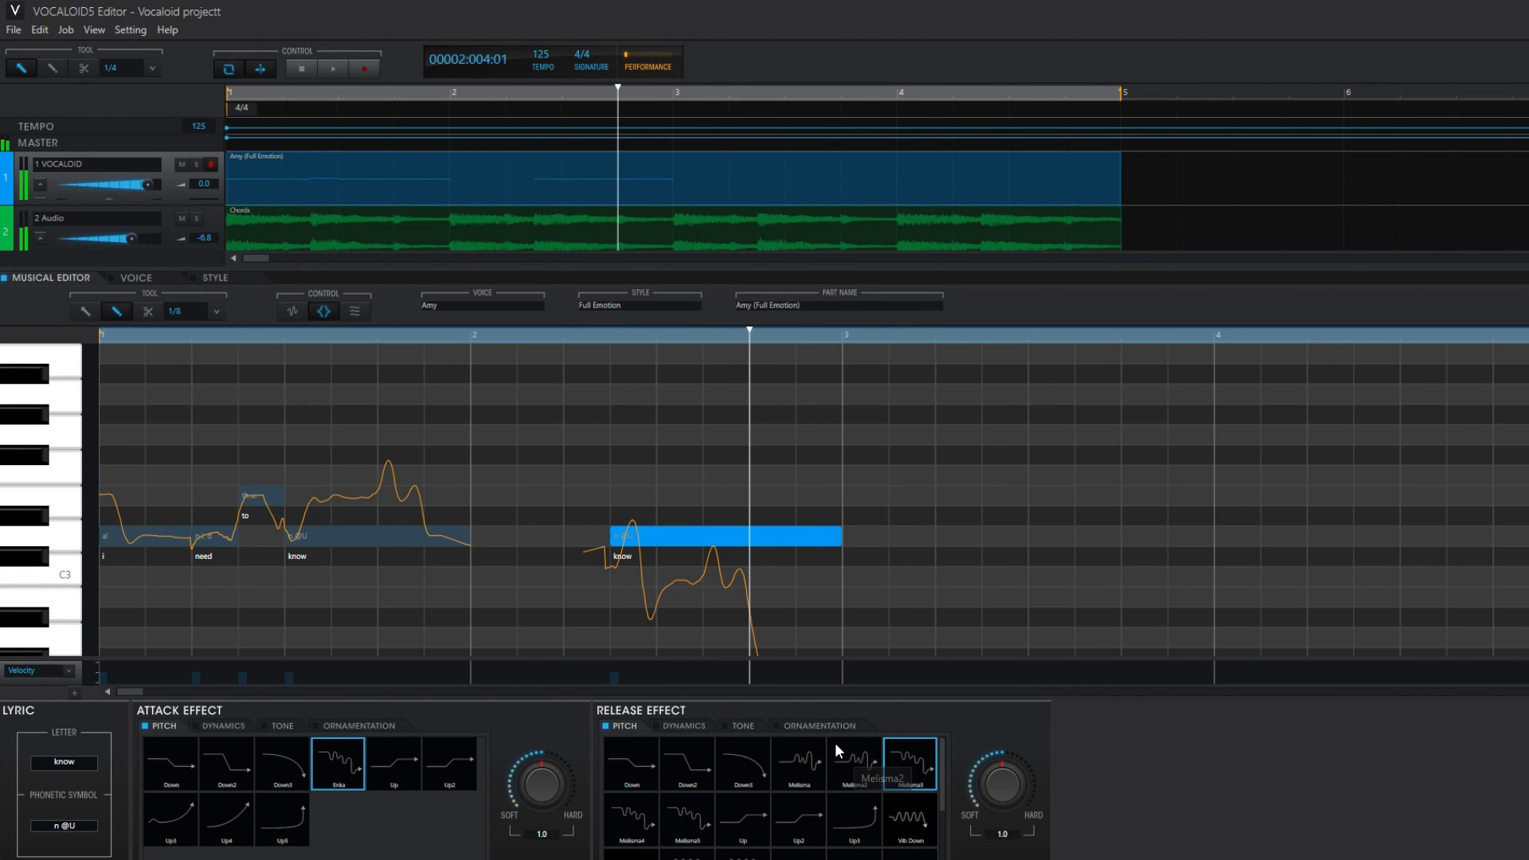
Try Down3, then settle on Down2 as the 'know' release pitch, auditioning each.
{"action": "left_click", "coordinate": [761, 759]}
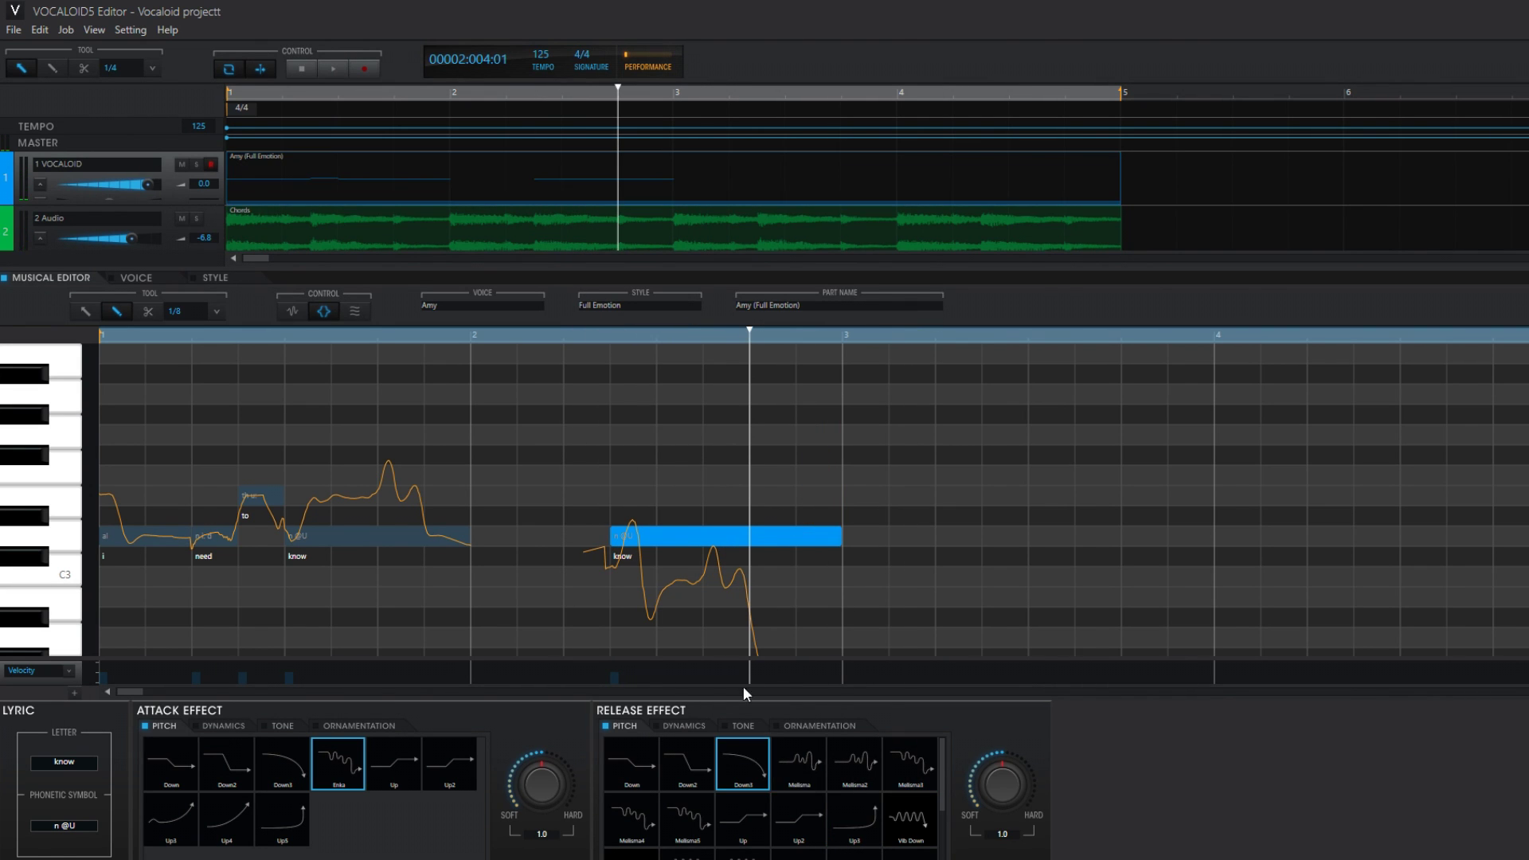
{"action": "left_click", "coordinate": [601, 334]}
{"action": "key", "text": "space"}
{"action": "left_click", "coordinate": [687, 754]}
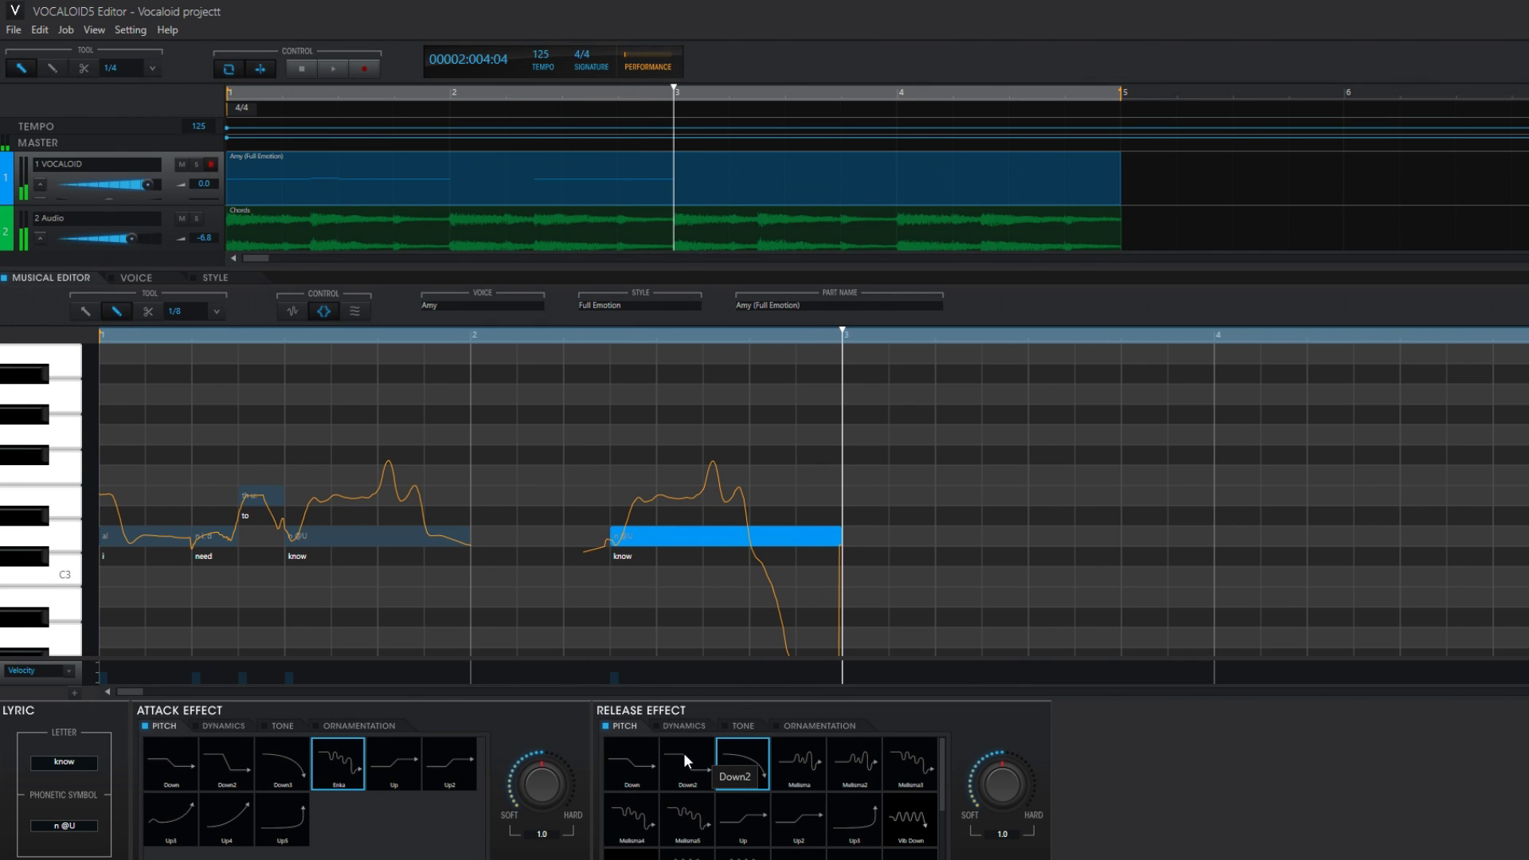
{"action": "left_click", "coordinate": [592, 332]}
{"action": "key", "text": "space"}
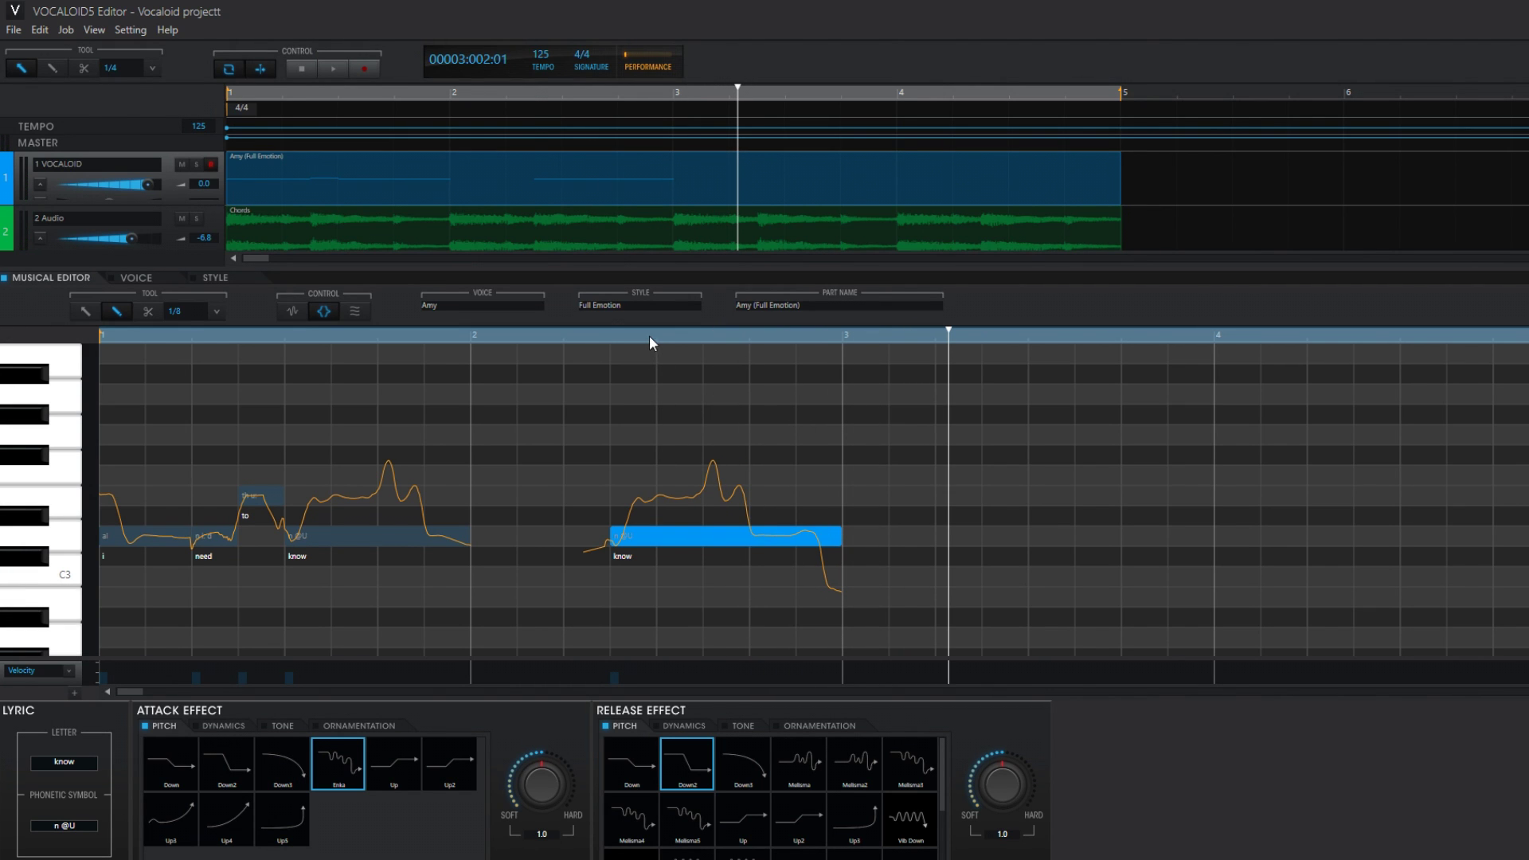
Replay the 'know' note, then play the whole melody from the start and stop at bar 1.
{"action": "key", "text": "space"}
{"action": "key", "text": "Right"}
{"action": "key", "text": "Right"}
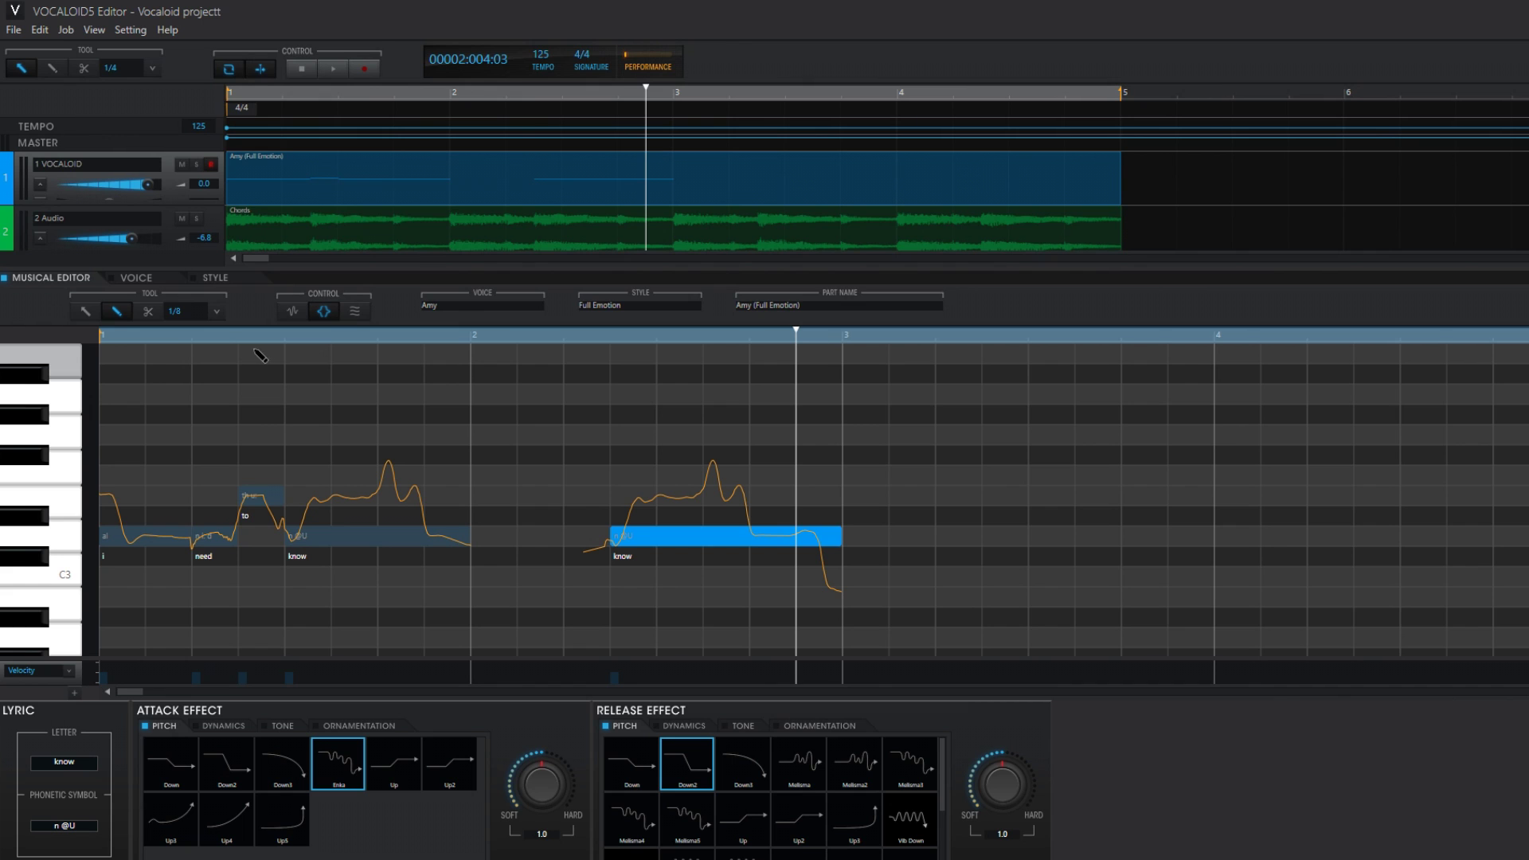
{"action": "left_click", "coordinate": [120, 336]}
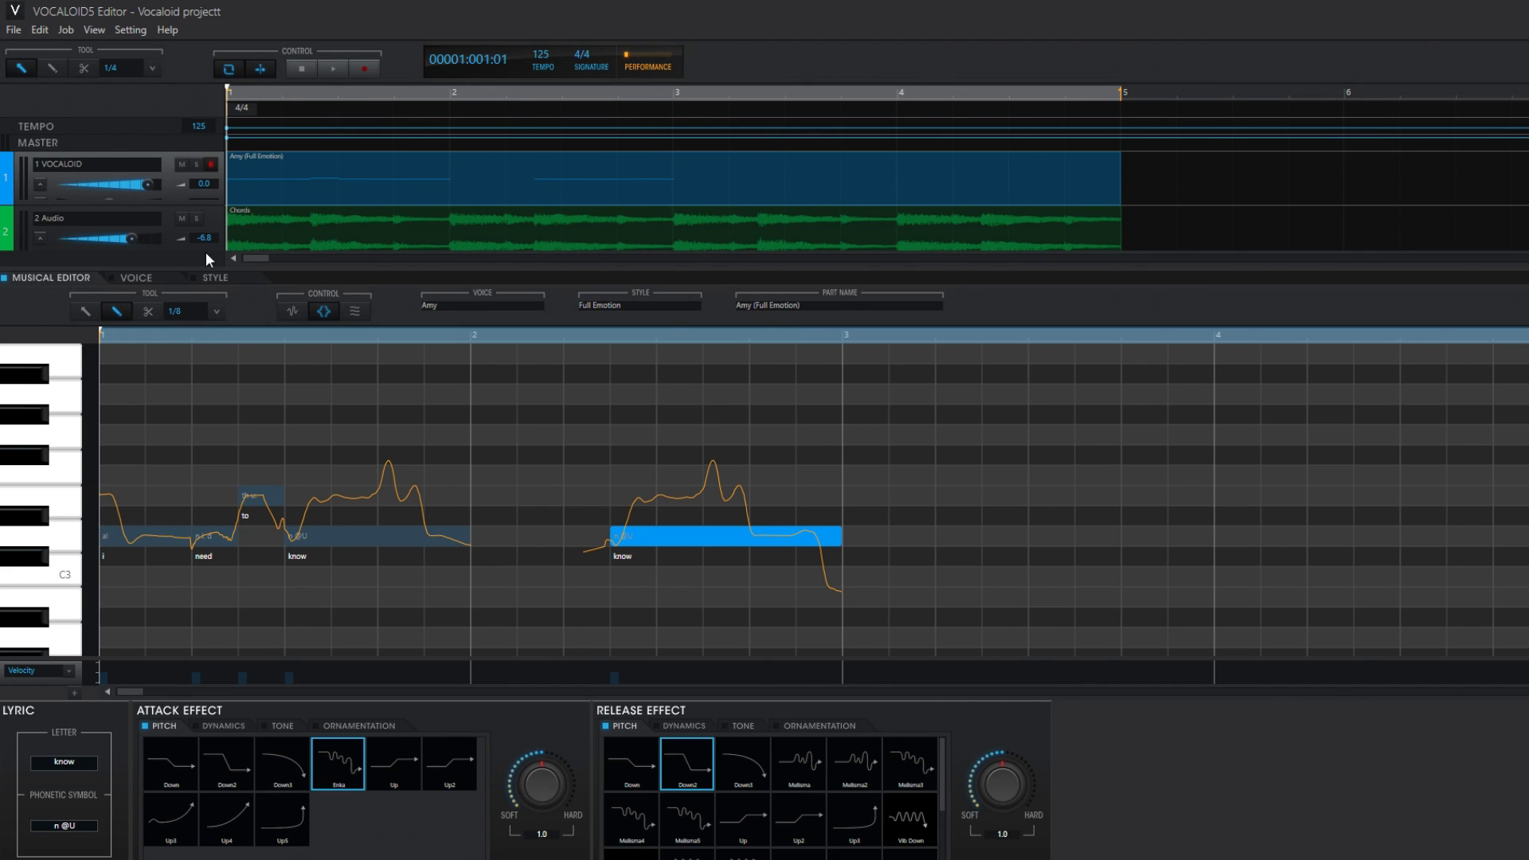
{"action": "left_click", "coordinate": [327, 73]}
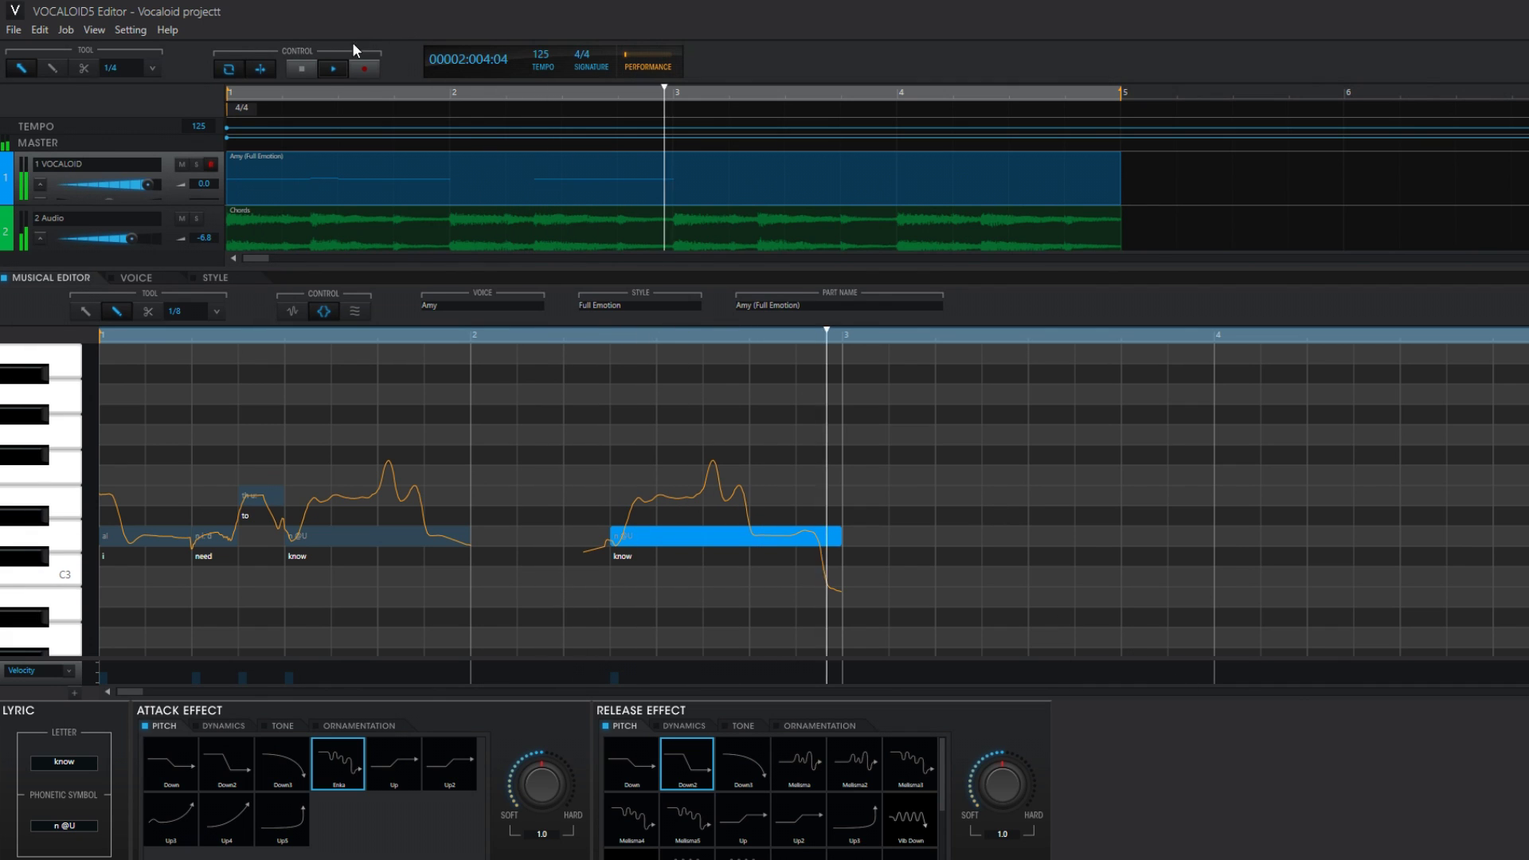
{"action": "left_click", "coordinate": [302, 68]}
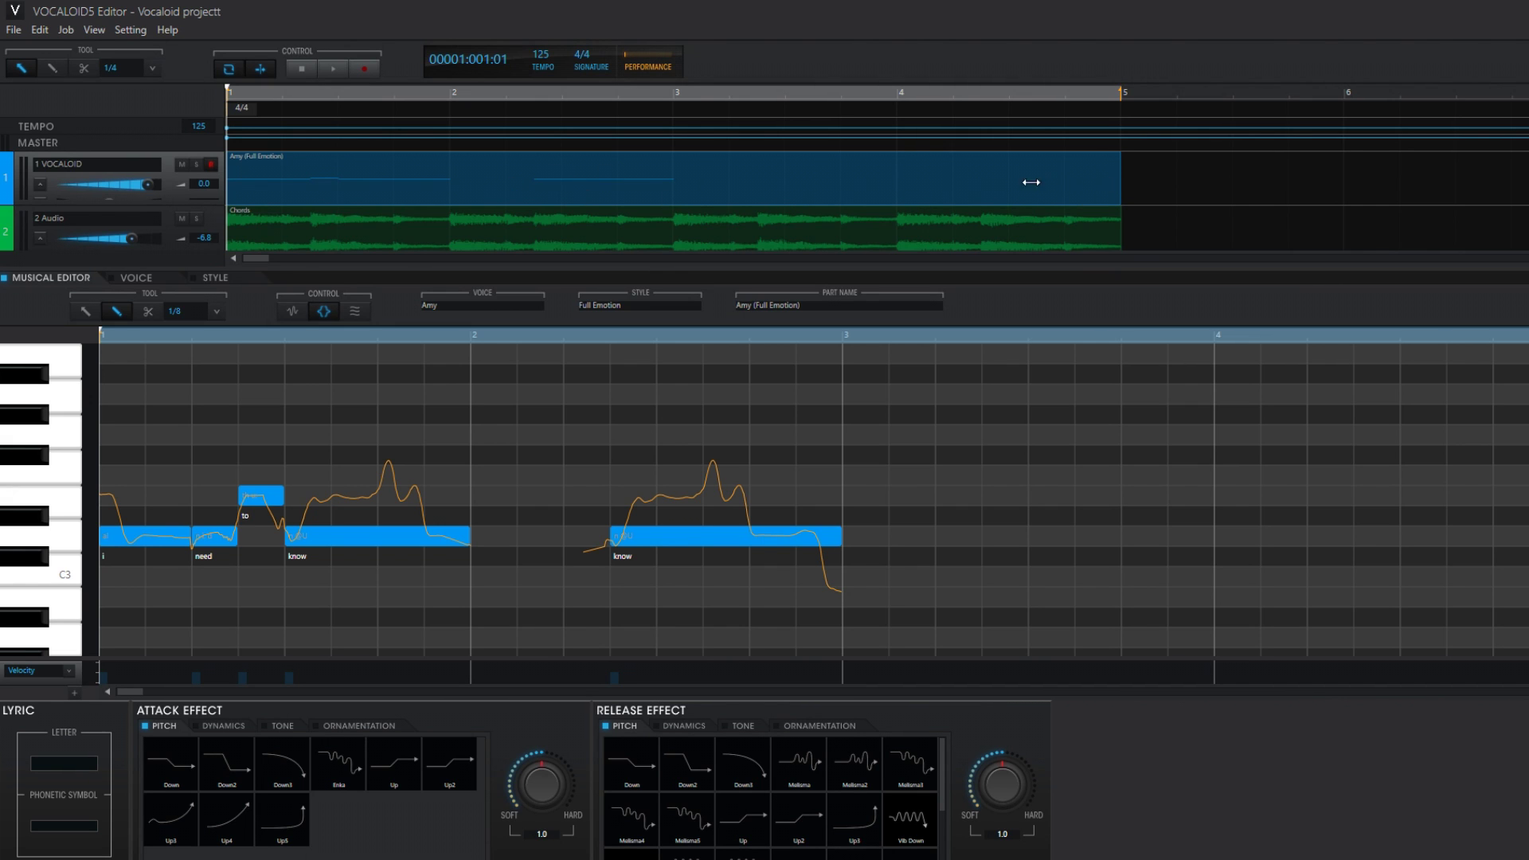
Shorten the Amy part to end at bar 3 and paste a copy at bar 3.
{"action": "left_click_drag", "start_coordinate": [1031, 181], "coordinate": [674, 176]}
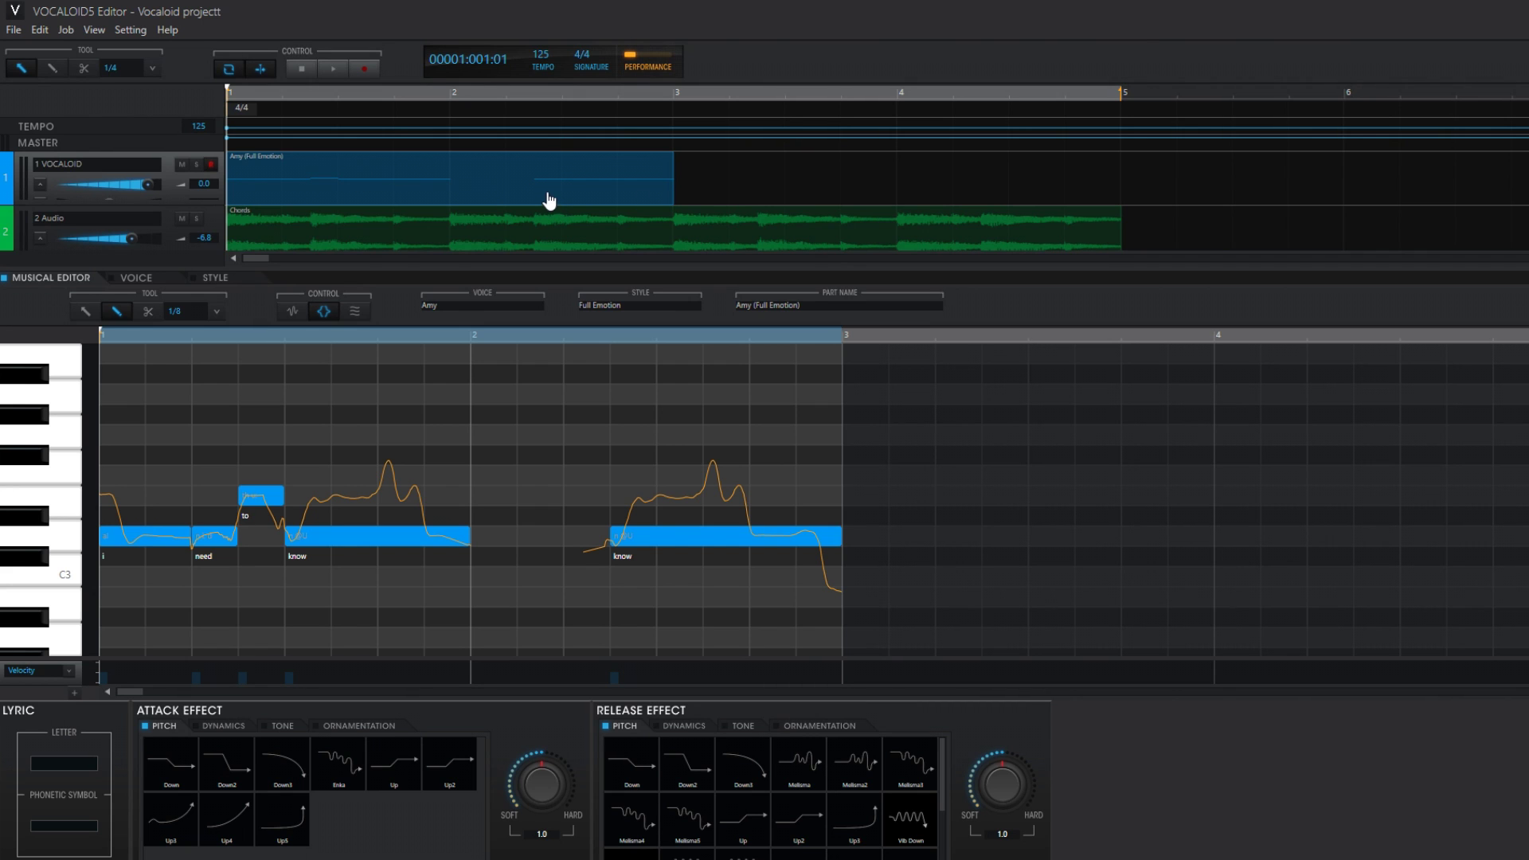
{"action": "left_click", "coordinate": [675, 164]}
{"action": "key", "text": "ctrl+v"}
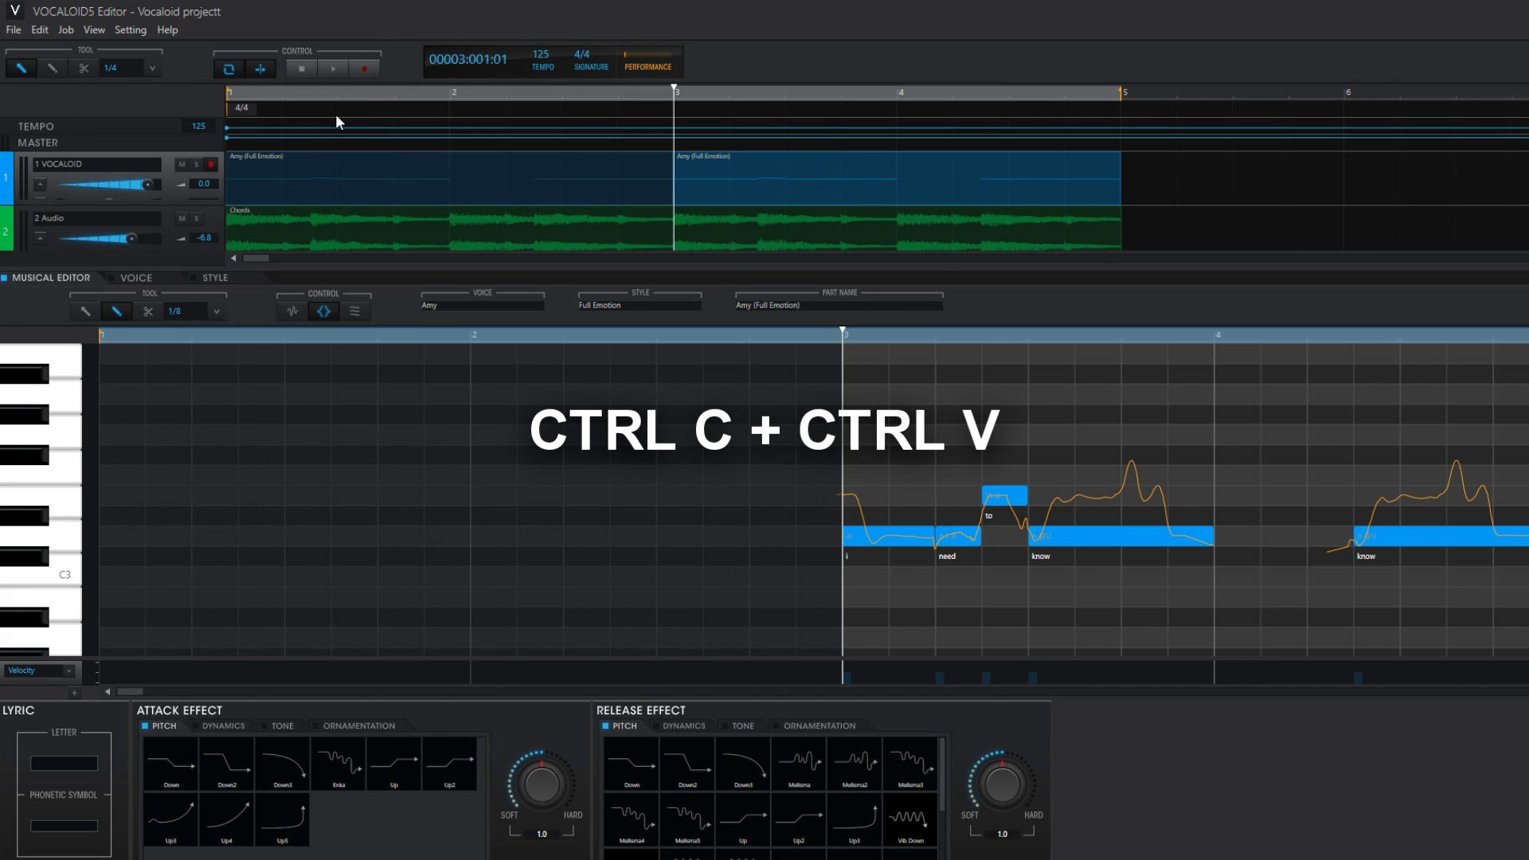
Play both melody parts over the chords from the song start.
{"action": "left_click", "coordinate": [232, 108]}
{"action": "left_click", "coordinate": [301, 67]}
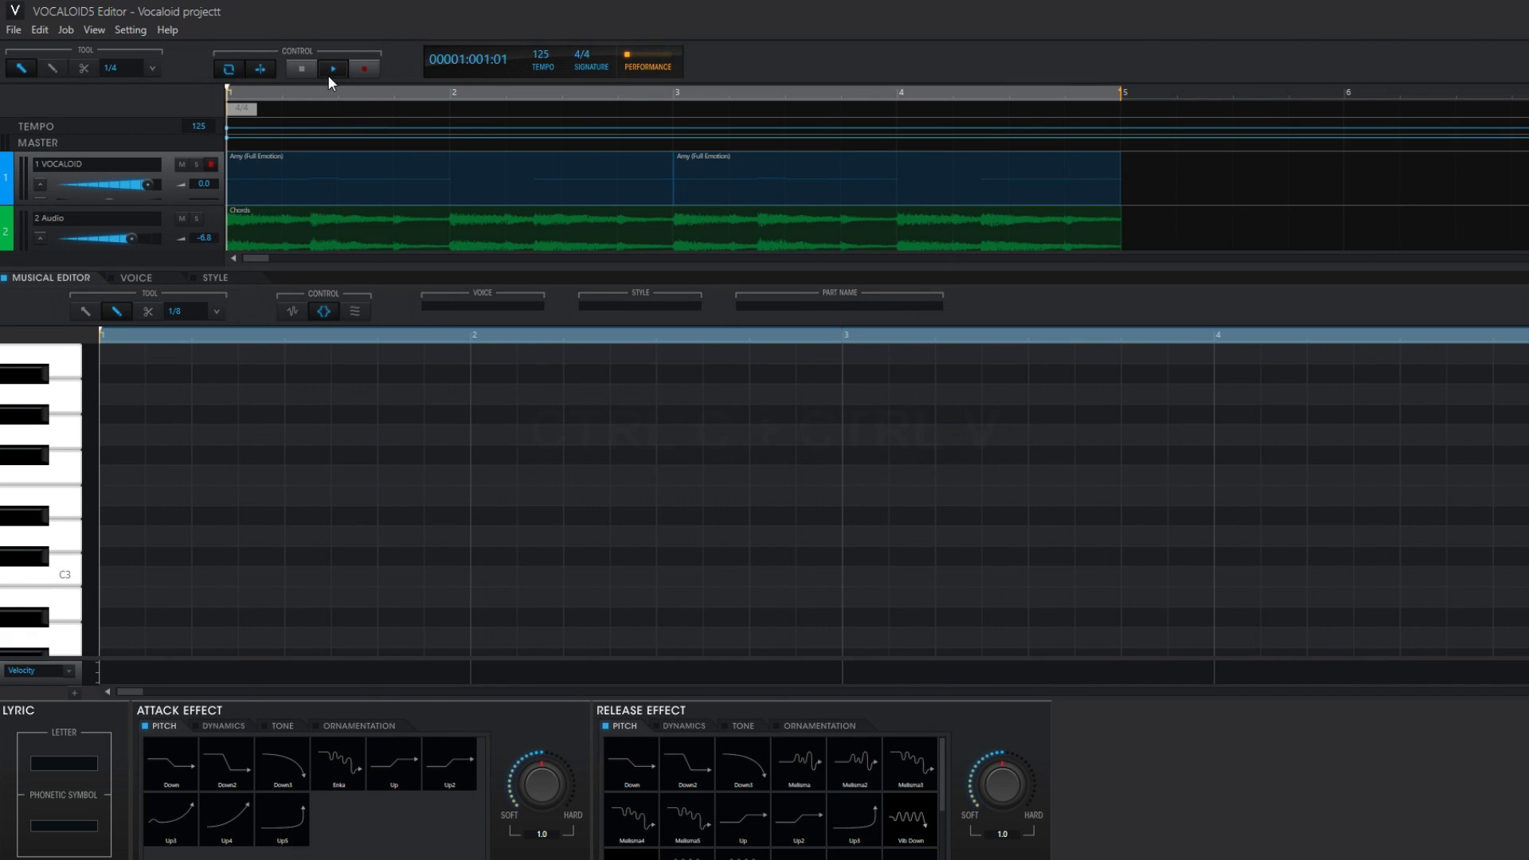
{"action": "left_click", "coordinate": [478, 179]}
{"action": "key", "text": "space"}
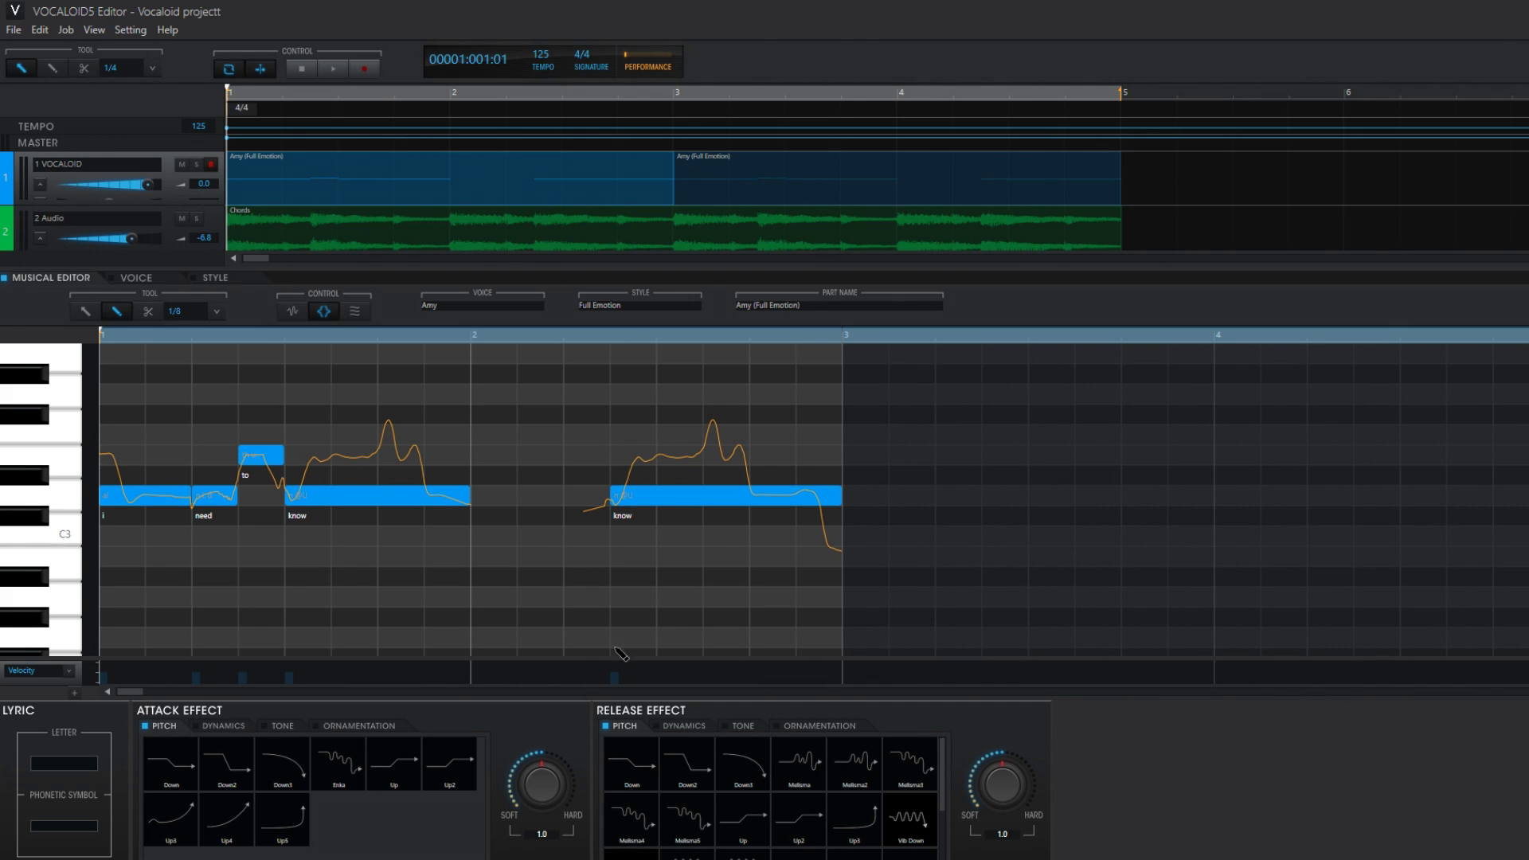
Enable Breath for the Amy vocal part and open its STYLE settings.
{"action": "left_click", "coordinate": [356, 309]}
{"action": "left_click", "coordinate": [221, 279]}
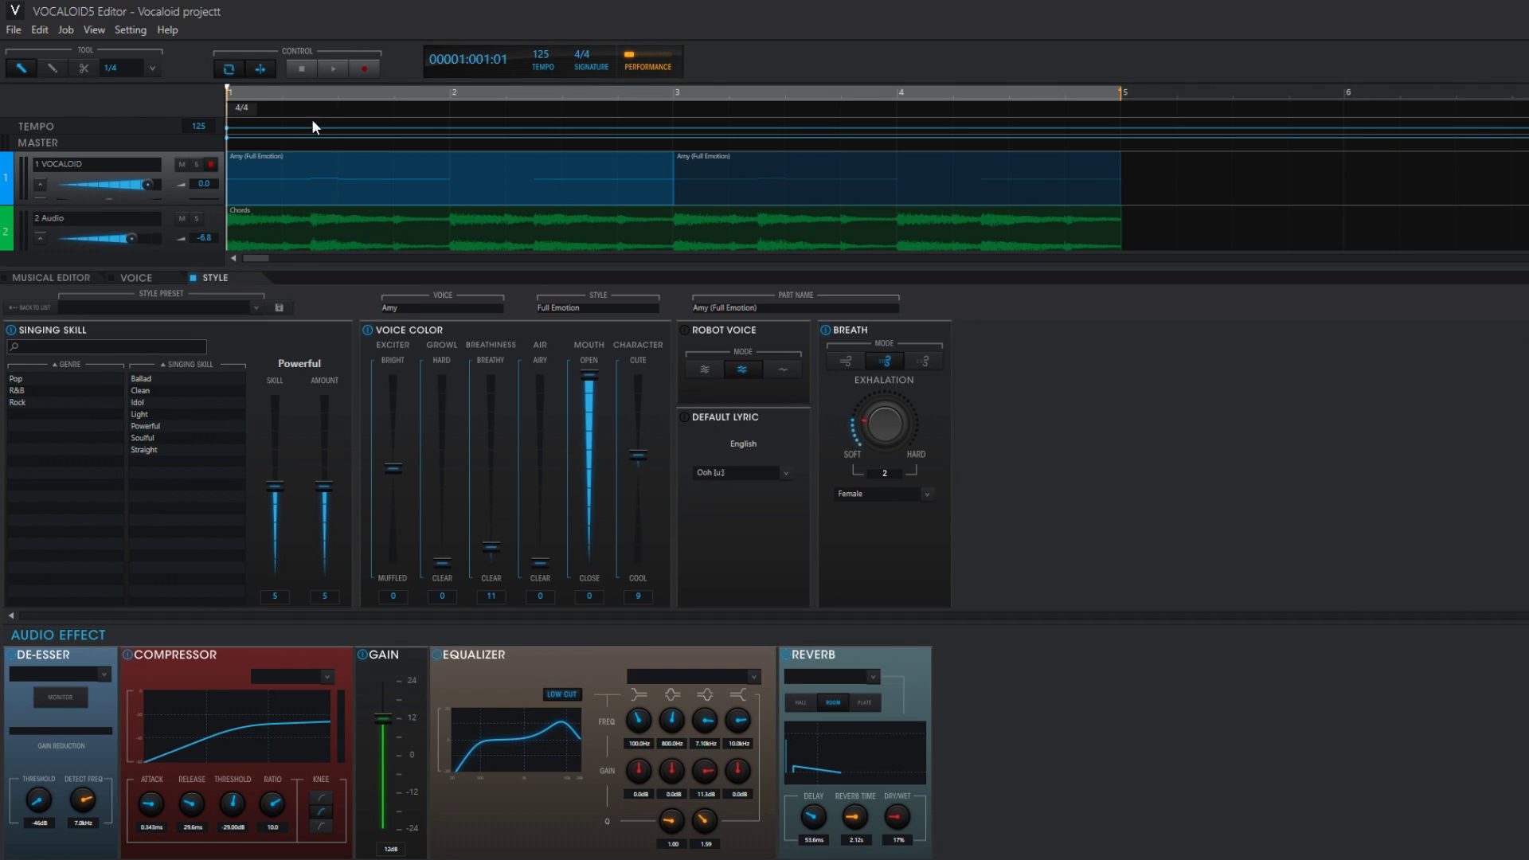
{"action": "left_click", "coordinate": [332, 68]}
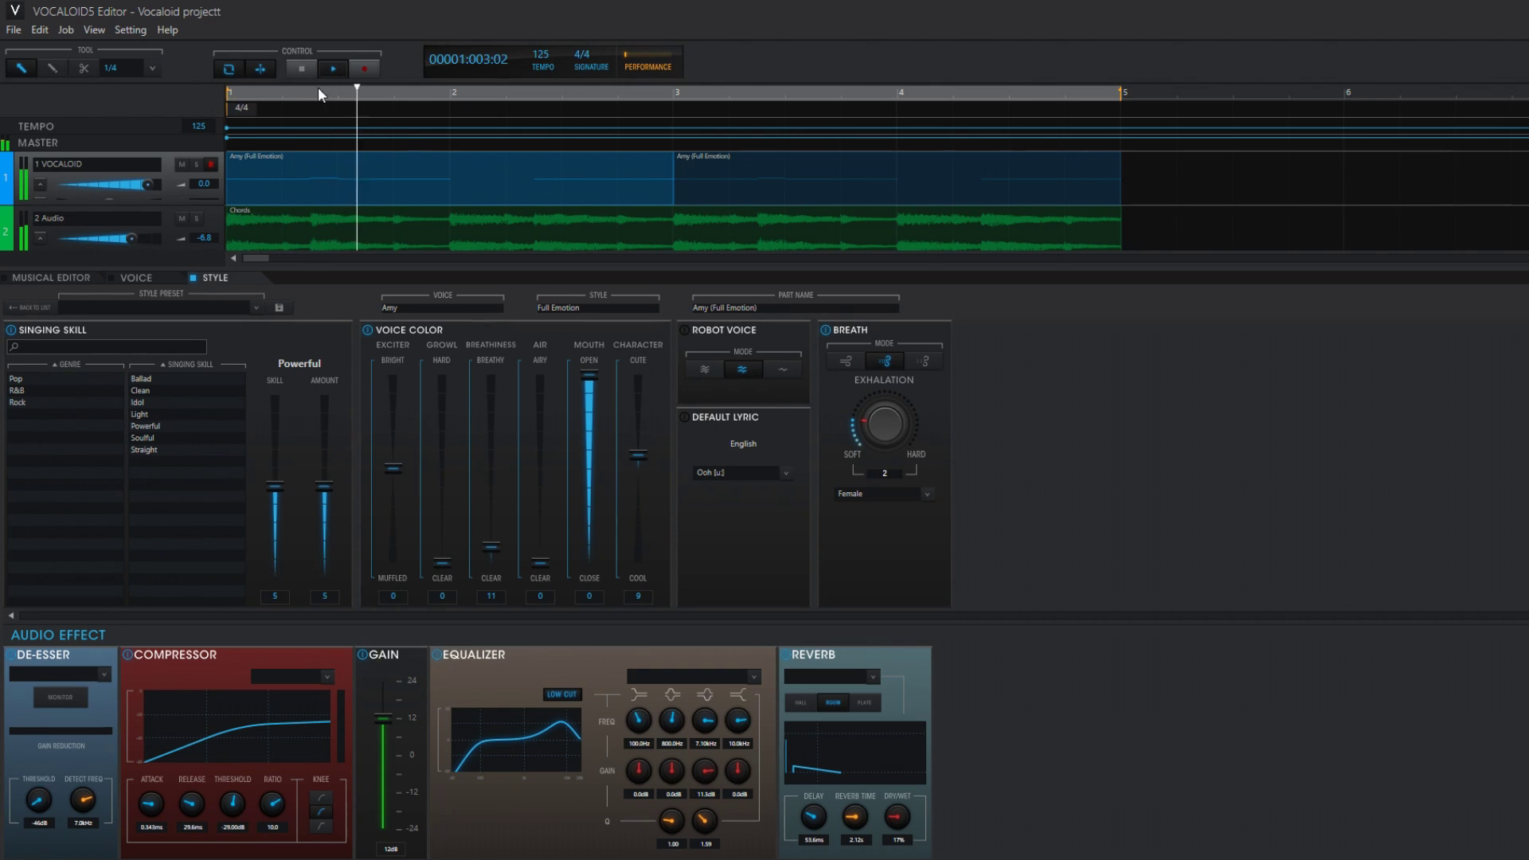
{"action": "left_click", "coordinate": [300, 64]}
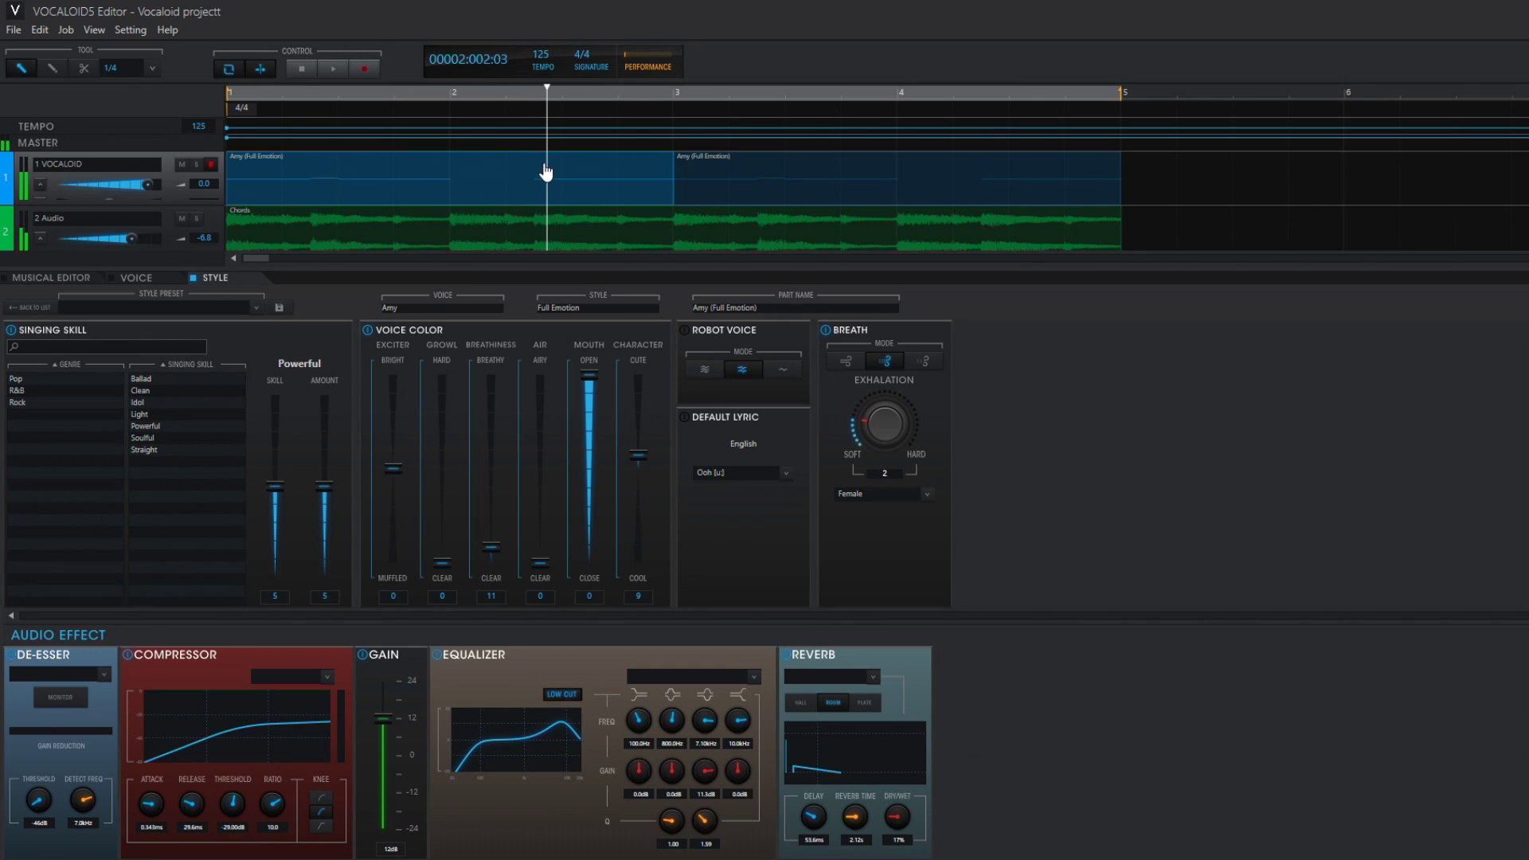
{"action": "left_click", "coordinate": [447, 111]}
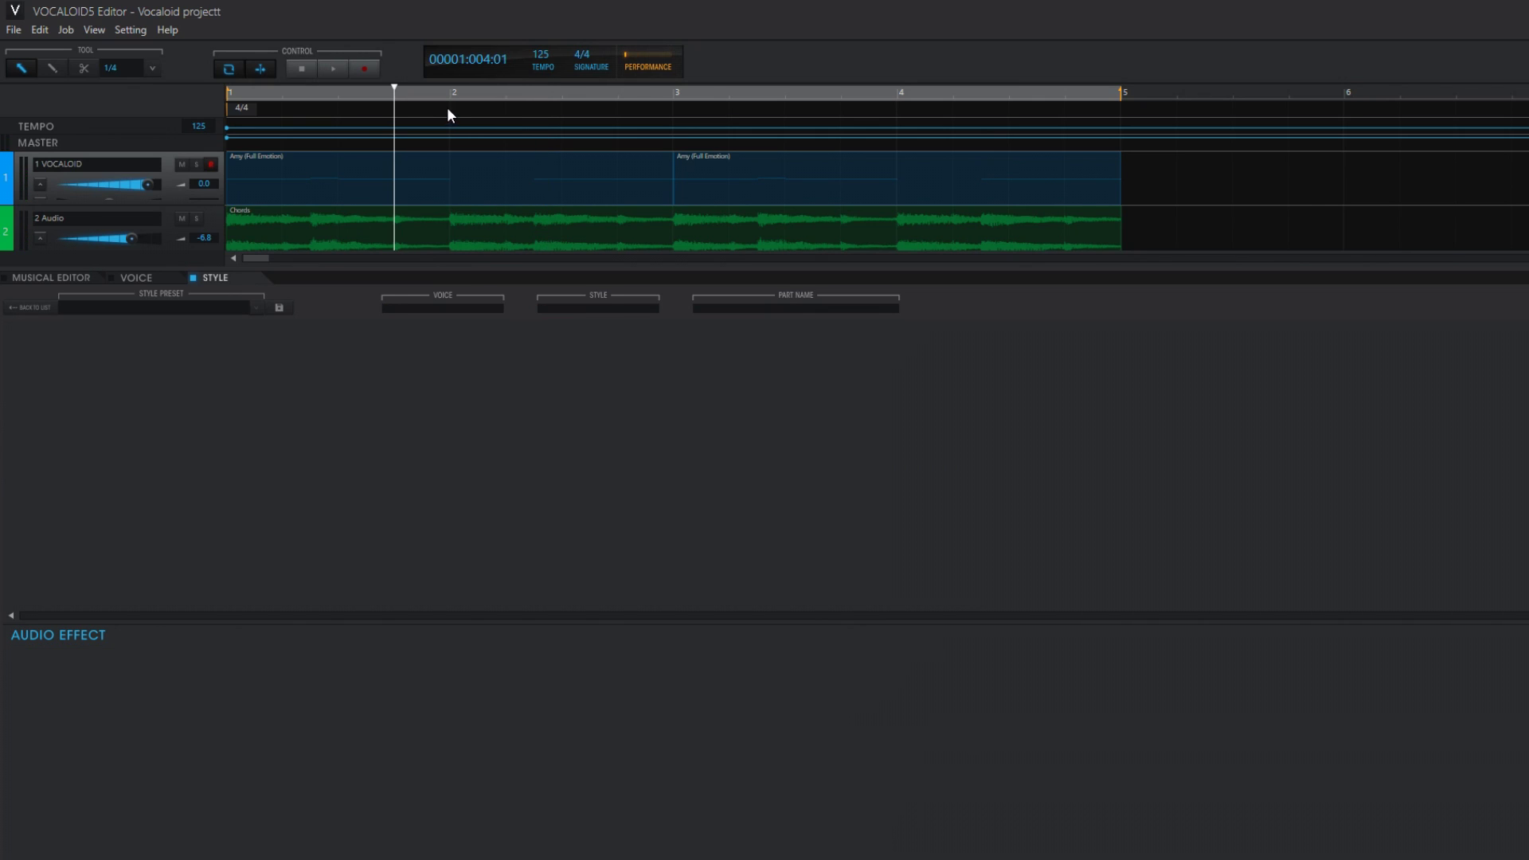
{"action": "left_click", "coordinate": [325, 67]}
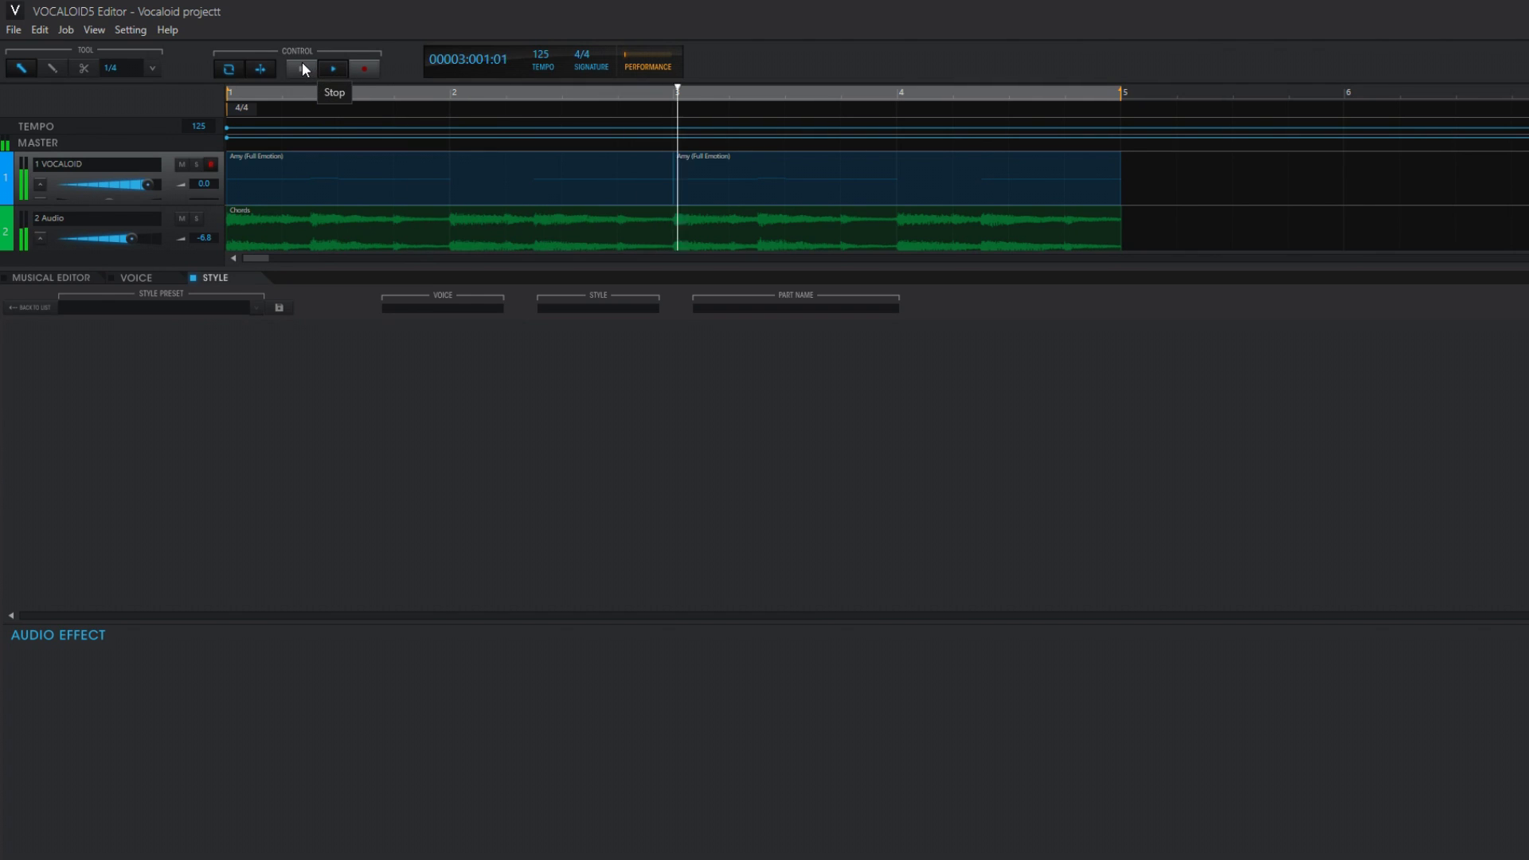
{"action": "left_click", "coordinate": [324, 178]}
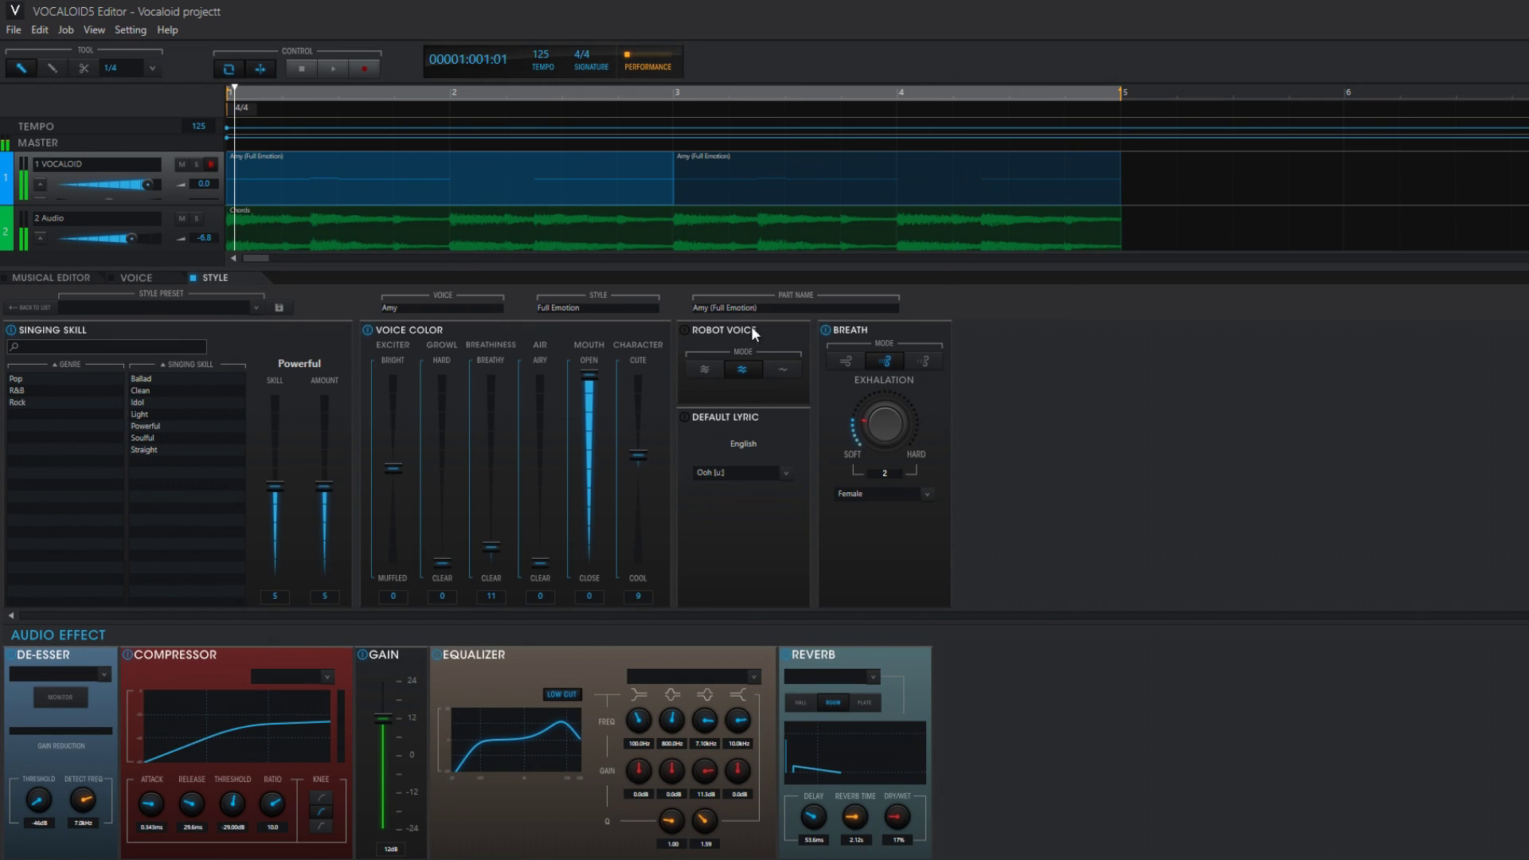
{"action": "left_click_drag", "start_coordinate": [879, 448], "coordinate": [886, 391]}
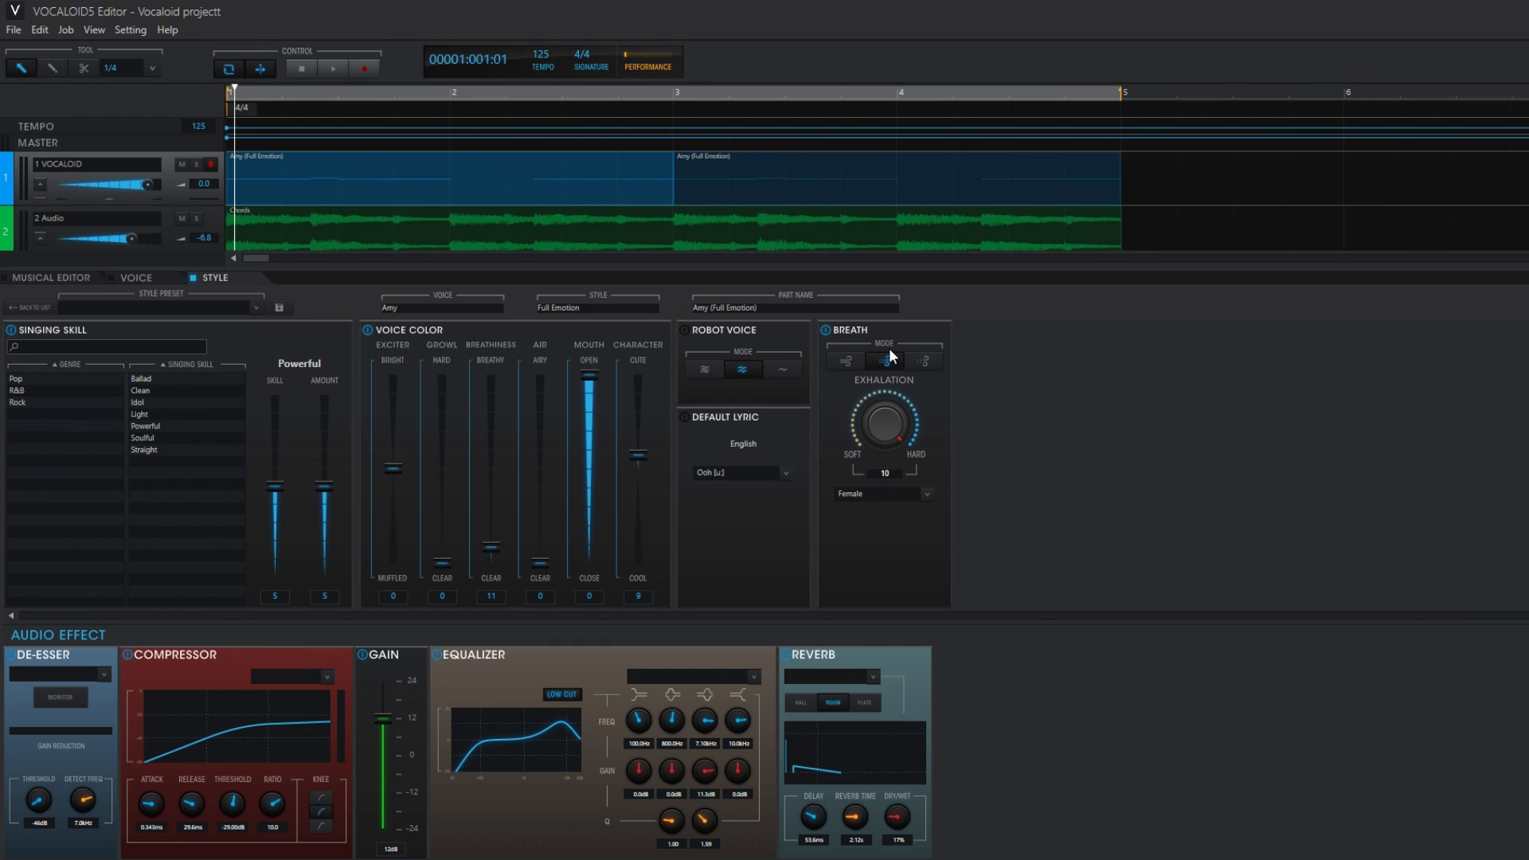
{"action": "key", "text": "ctrl+a"}
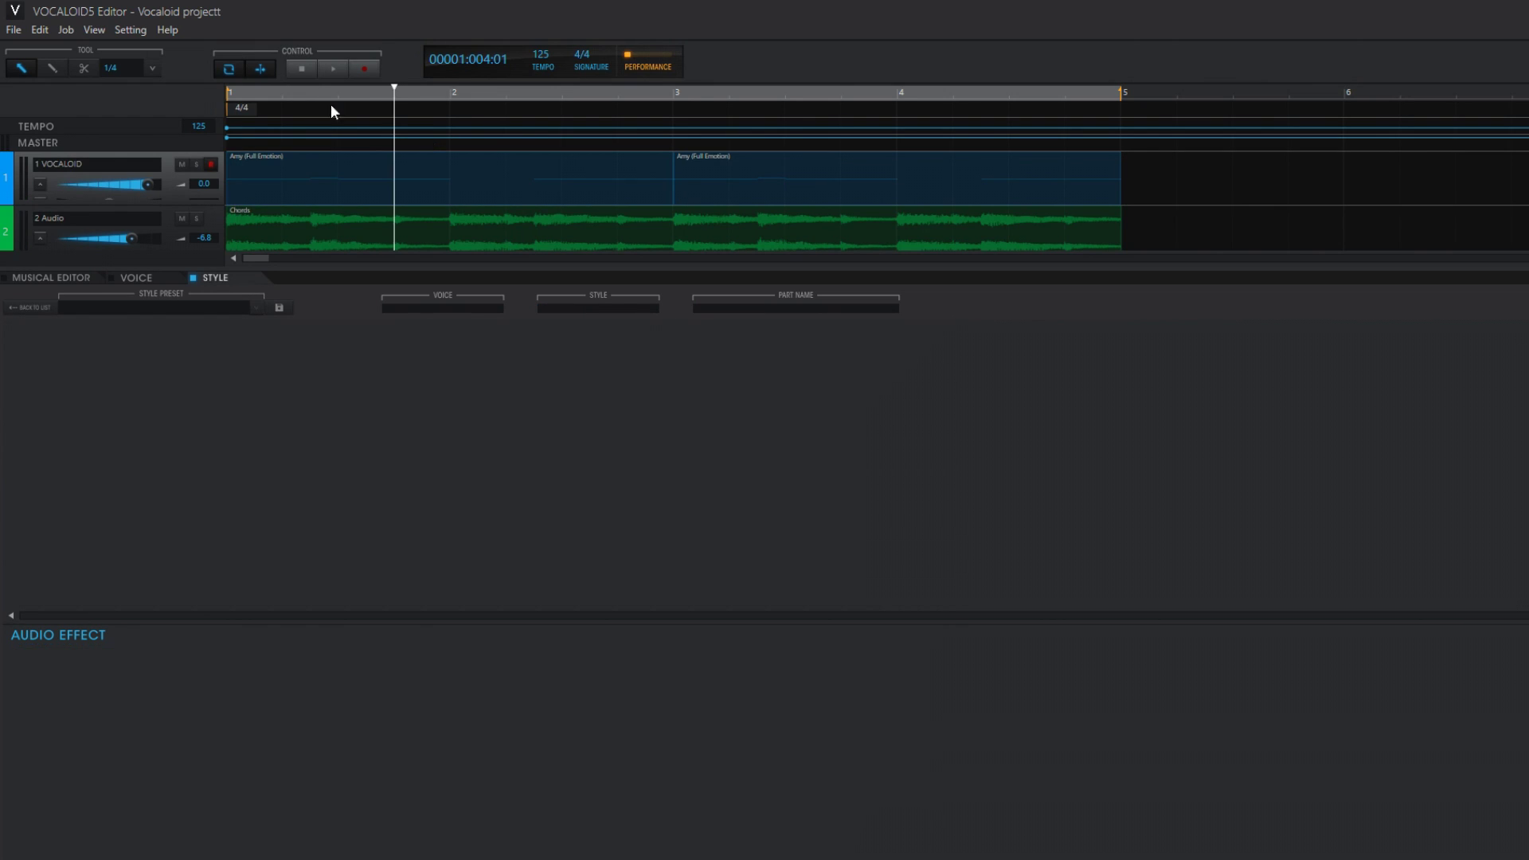
{"action": "left_click", "coordinate": [321, 71]}
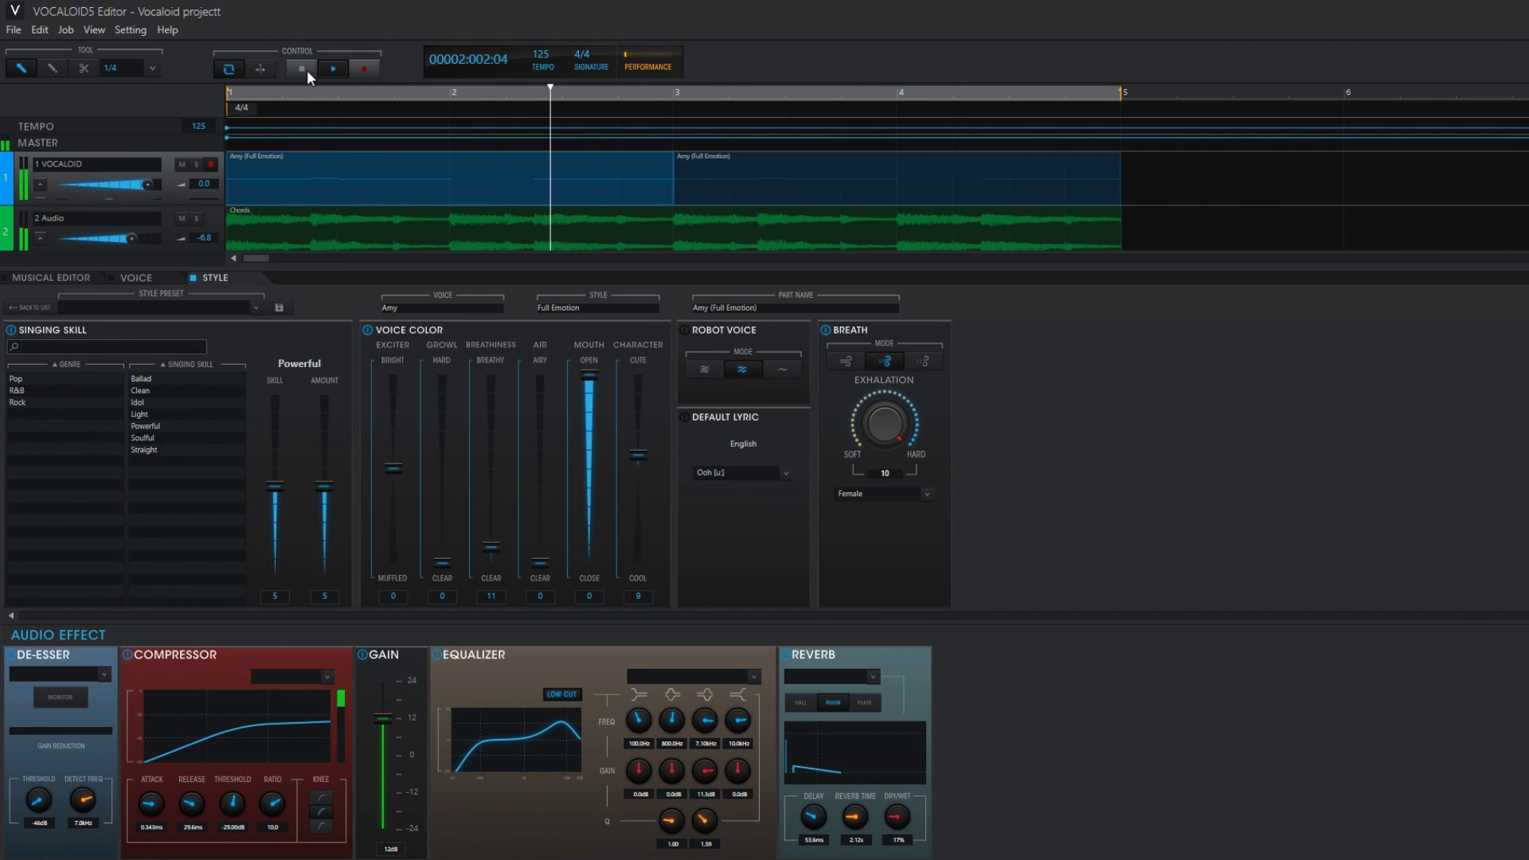
{"action": "left_click", "coordinate": [259, 68]}
{"action": "left_click_drag", "start_coordinate": [867, 404], "coordinate": [873, 478]}
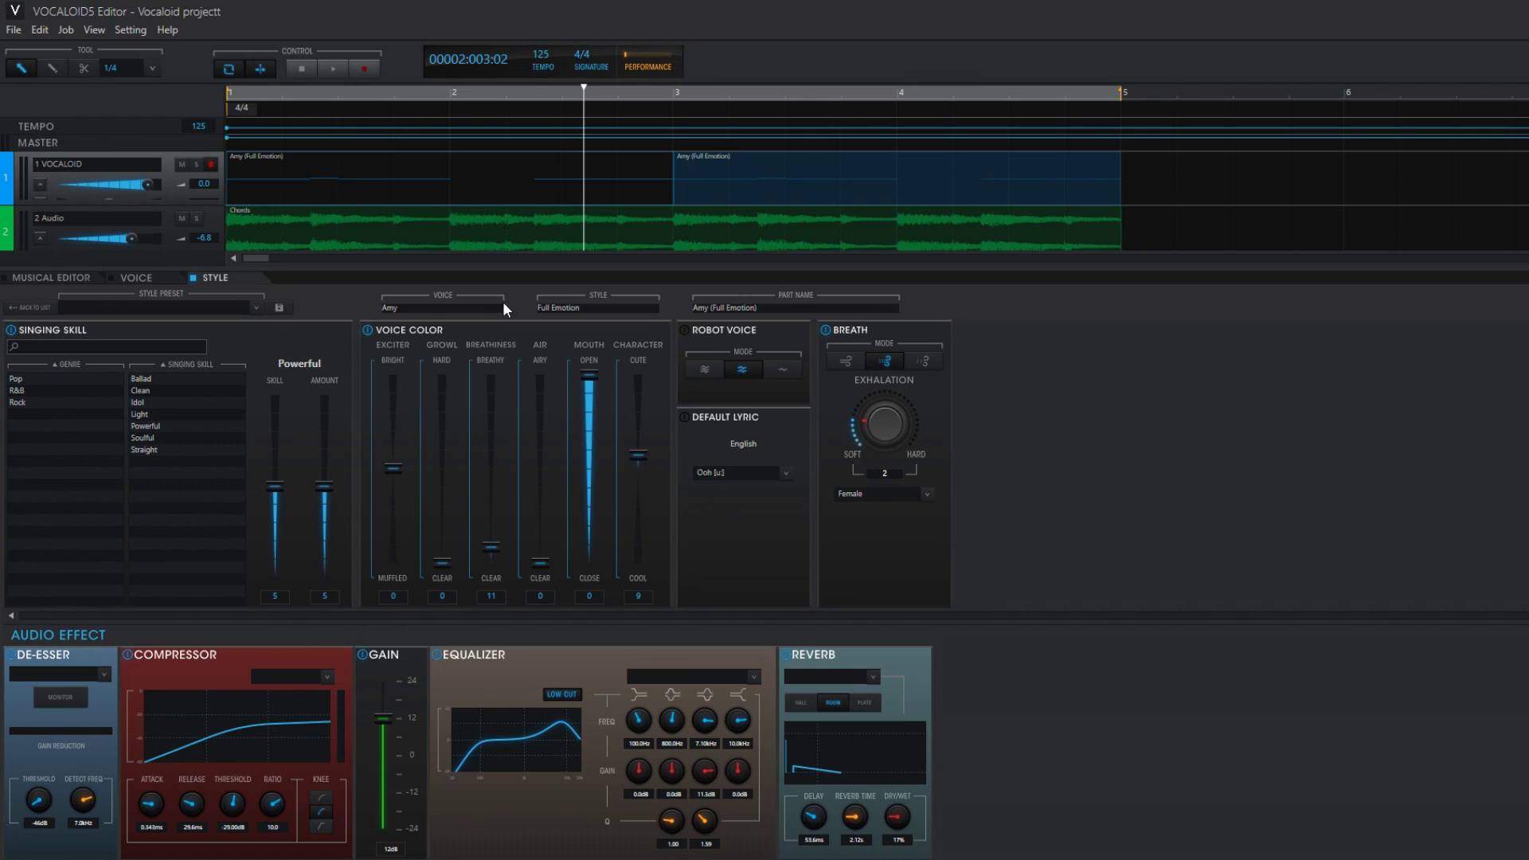
{"action": "left_click", "coordinate": [303, 72]}
{"action": "left_click", "coordinate": [322, 73]}
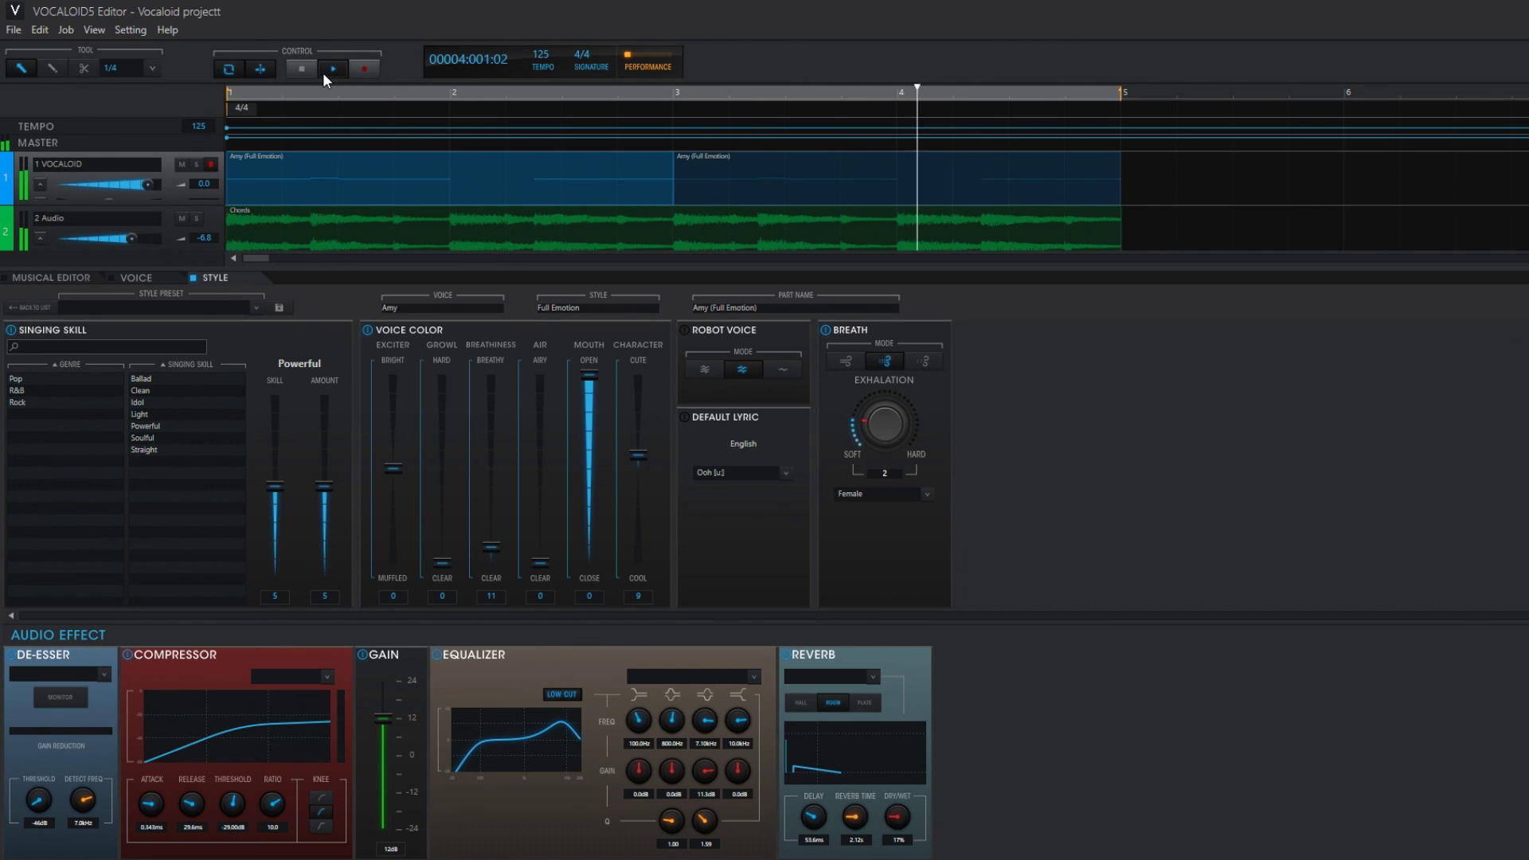
{"action": "left_click", "coordinate": [307, 69]}
Switch back to the Musical Editor piano roll to edit Amy's notes.
{"action": "left_click", "coordinate": [70, 277]}
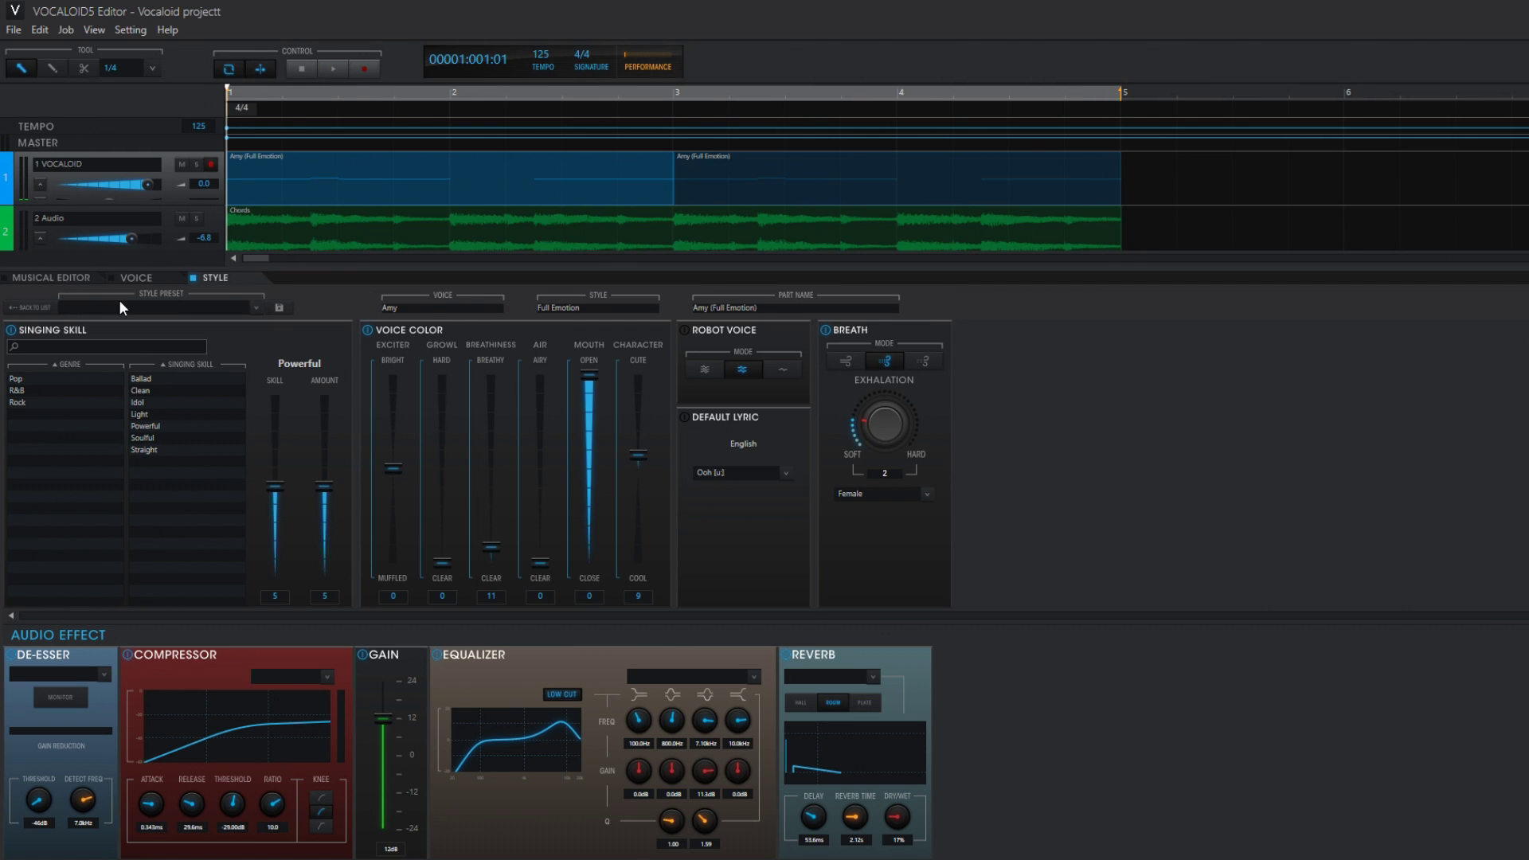